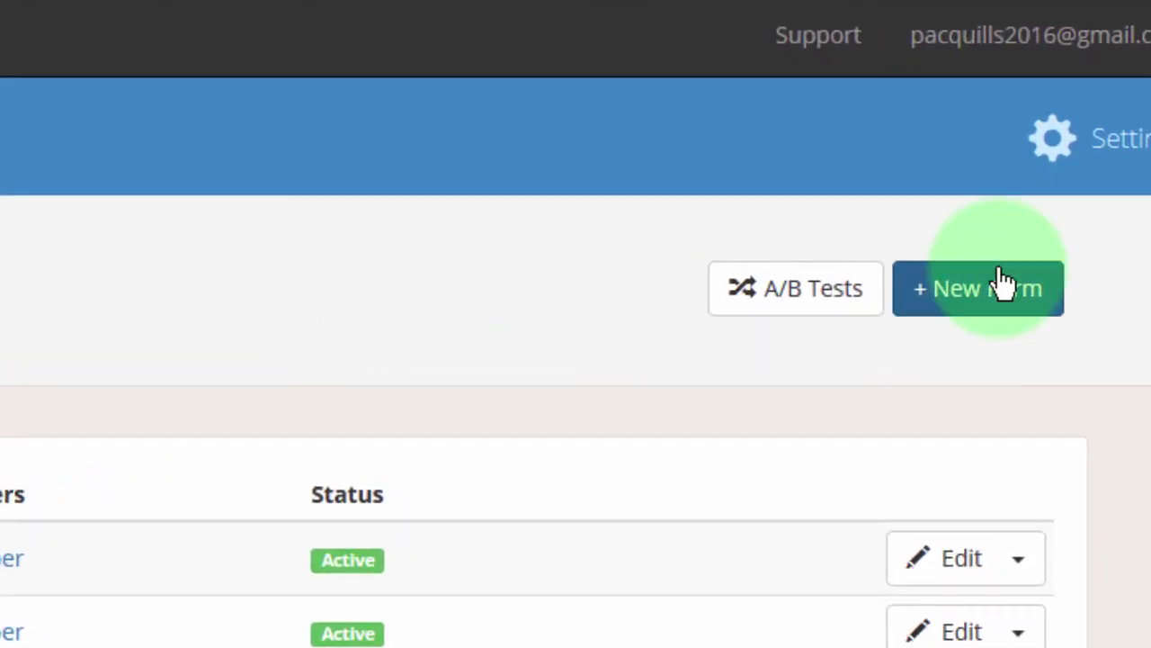
Start a new form of the Embedded type using the Simple theme
{"action": "left_click", "coordinate": [990, 294]}
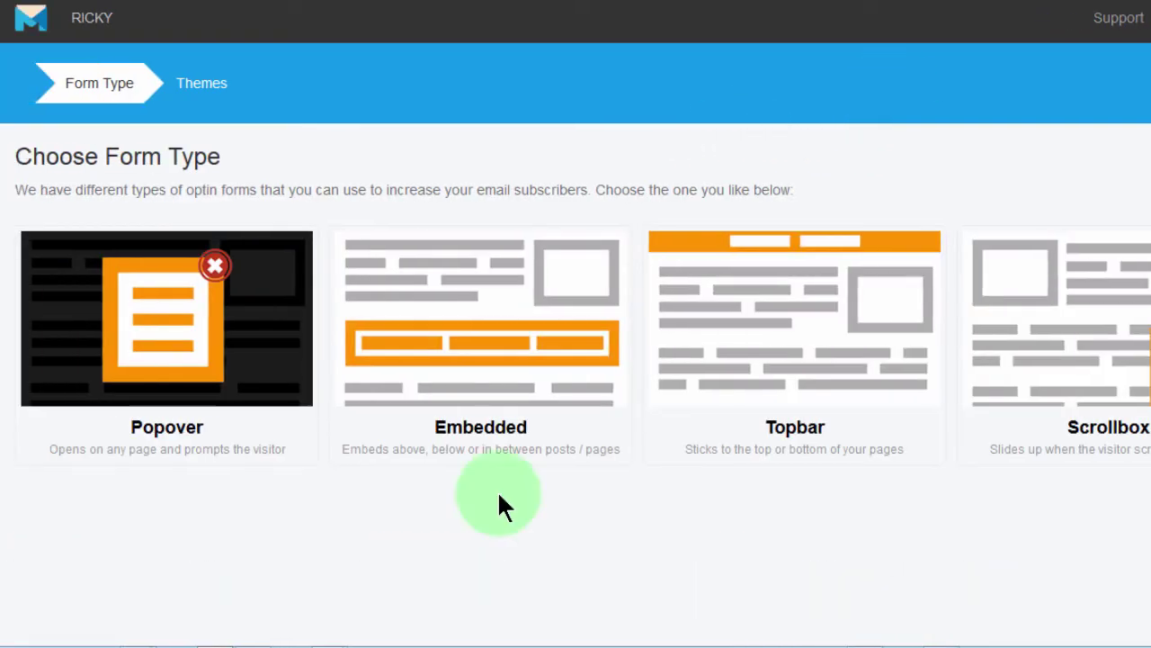
{"action": "left_click", "coordinate": [472, 362]}
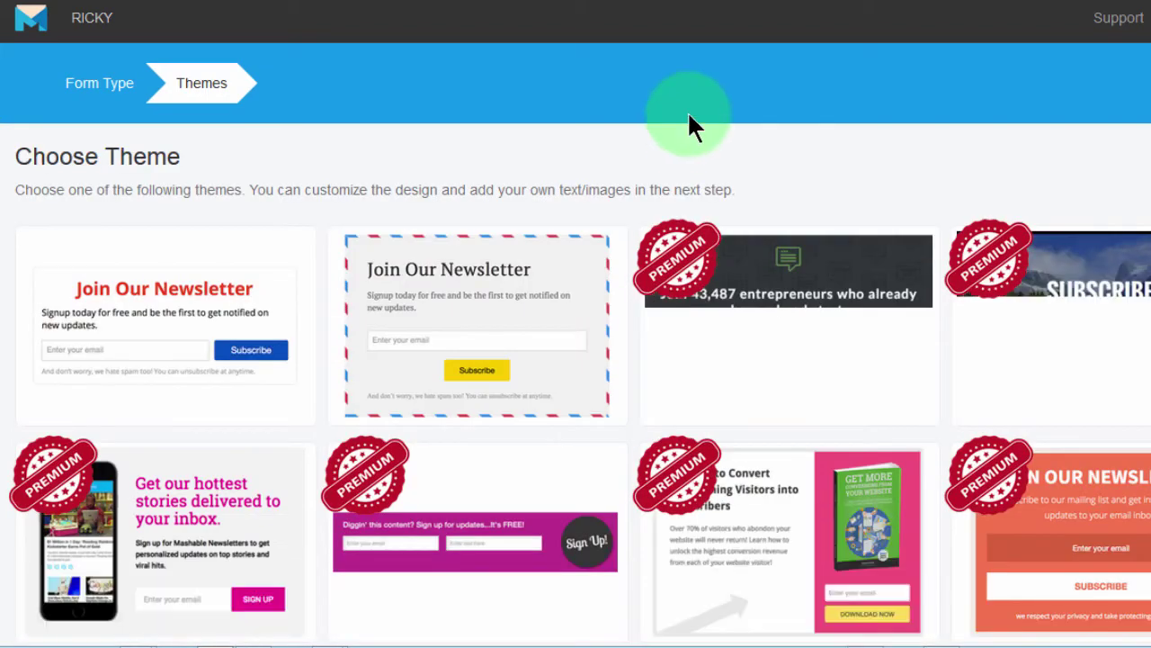
{"action": "mouse_move", "coordinate": [160, 259]}
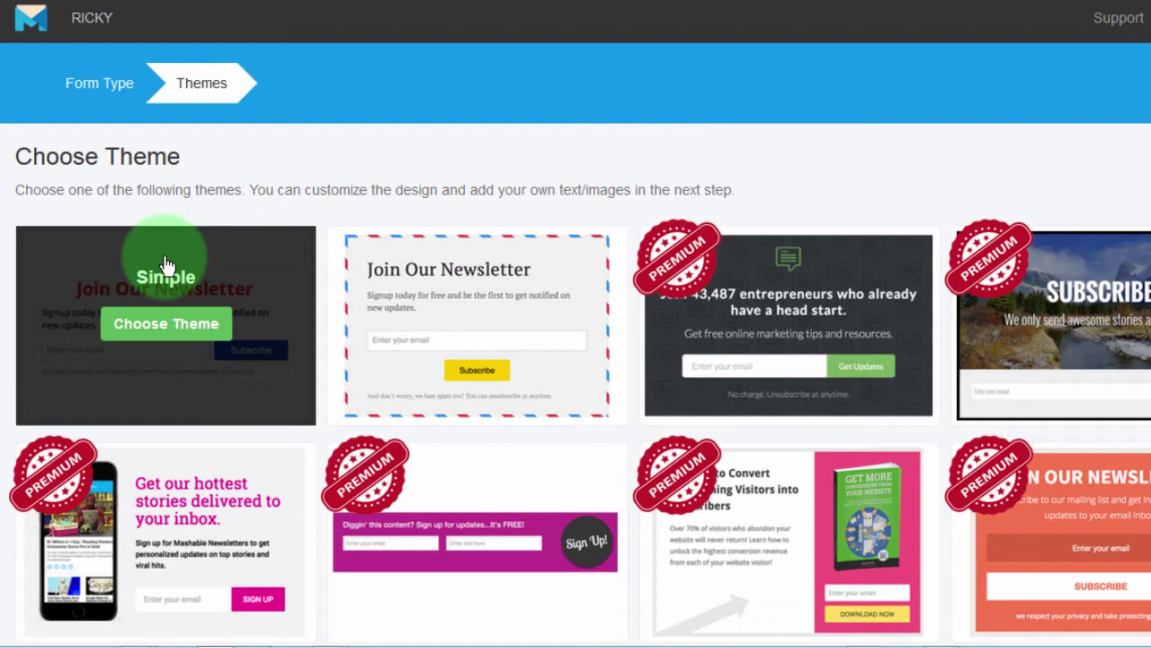
{"action": "mouse_move", "coordinate": [468, 310]}
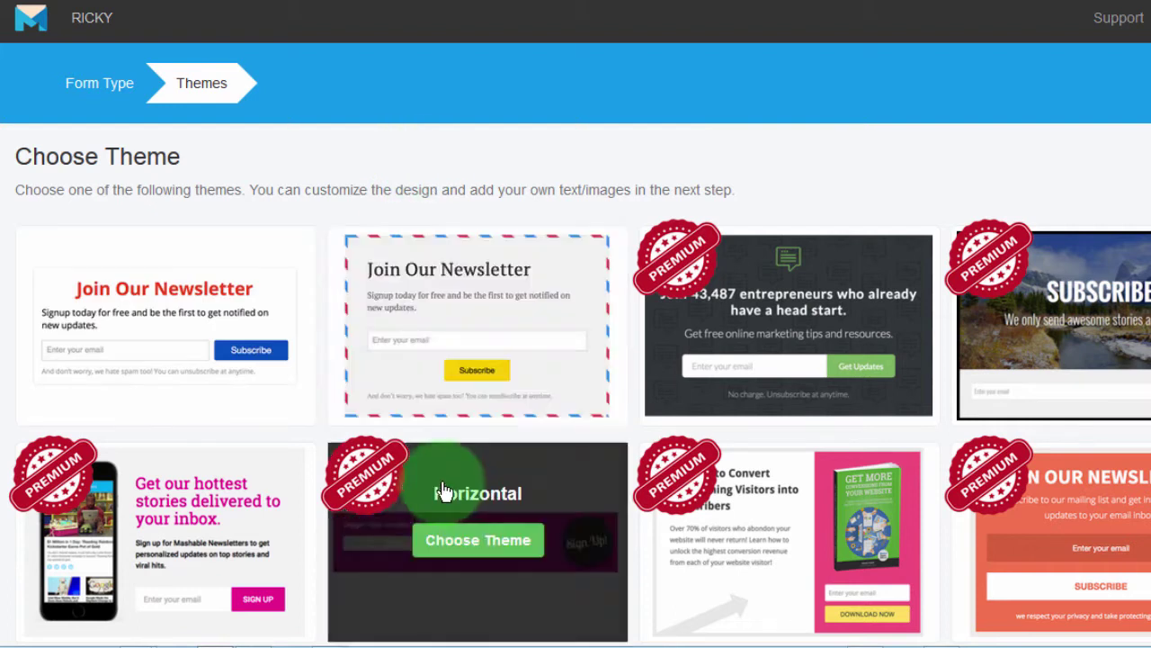
{"action": "left_click", "coordinate": [167, 324]}
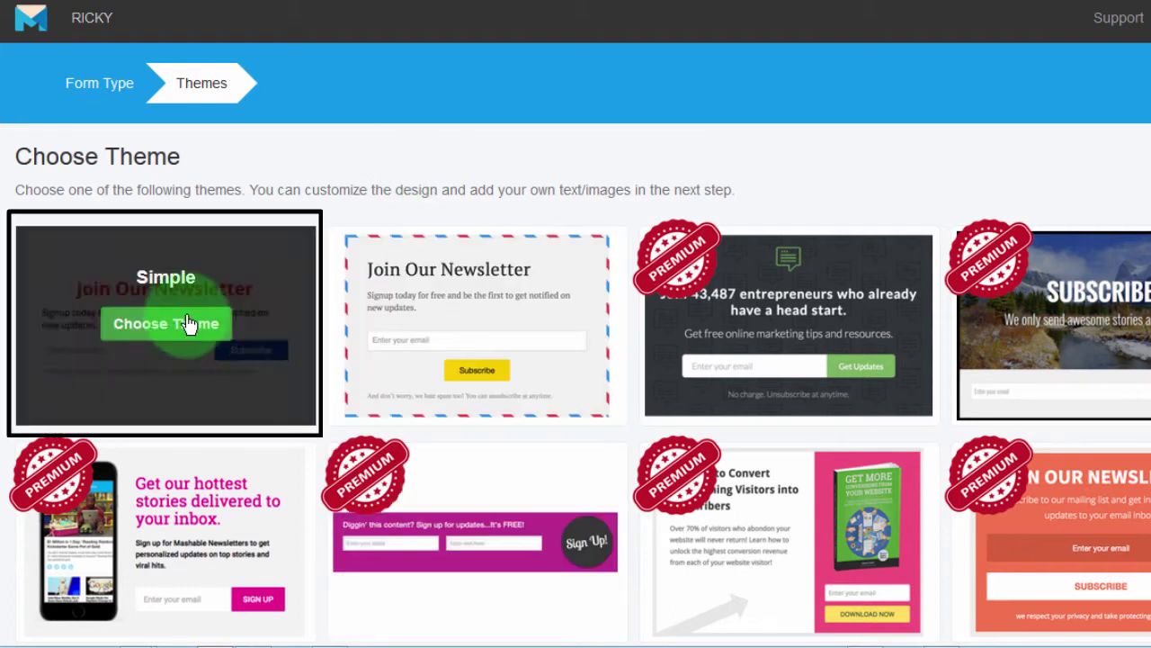
{"action": "left_click", "coordinate": [123, 331]}
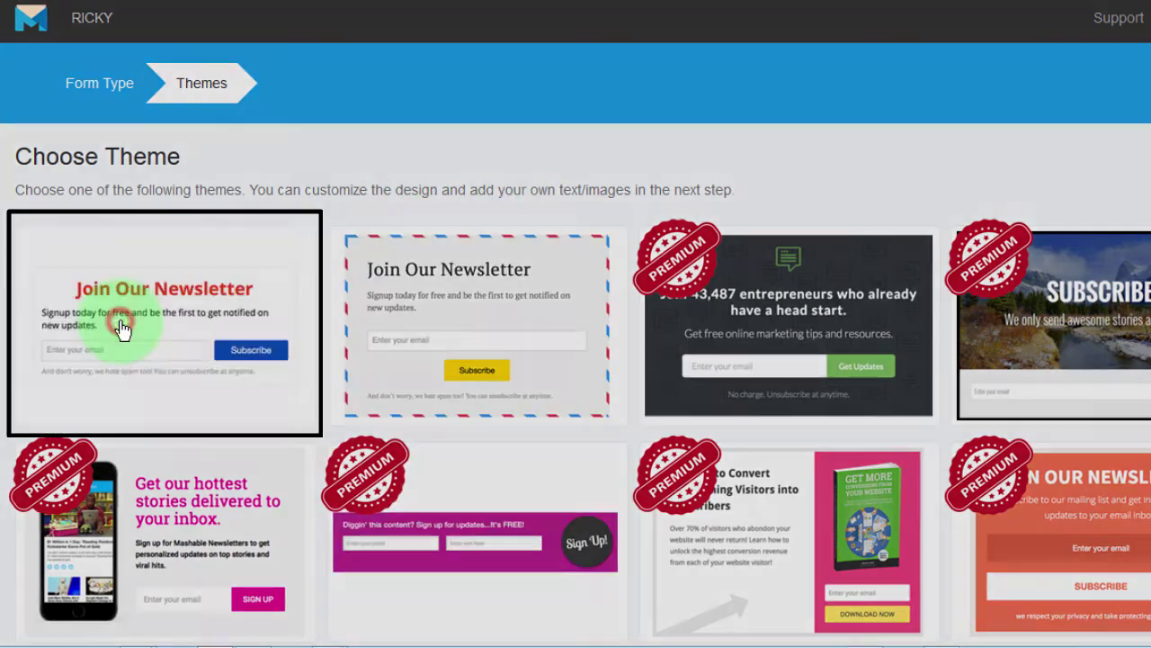
Create the form with the title embeddedFORM and a new subscriber list named embeddedfrom
{"action": "left_click", "coordinate": [440, 200]}
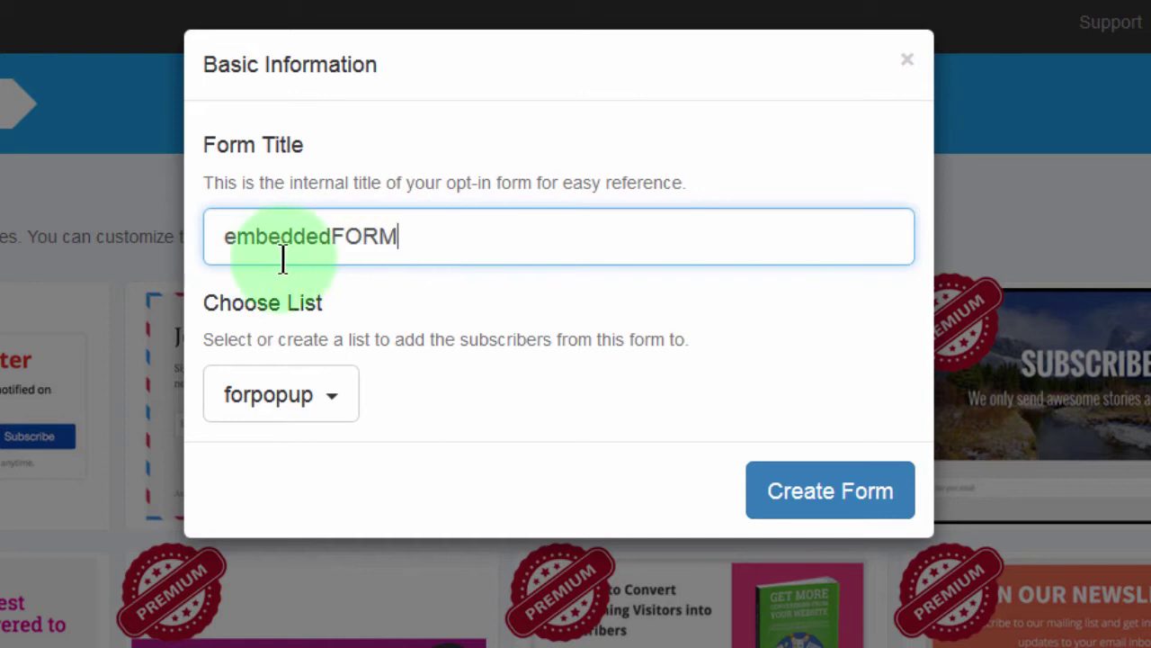
{"action": "left_click", "coordinate": [329, 403]}
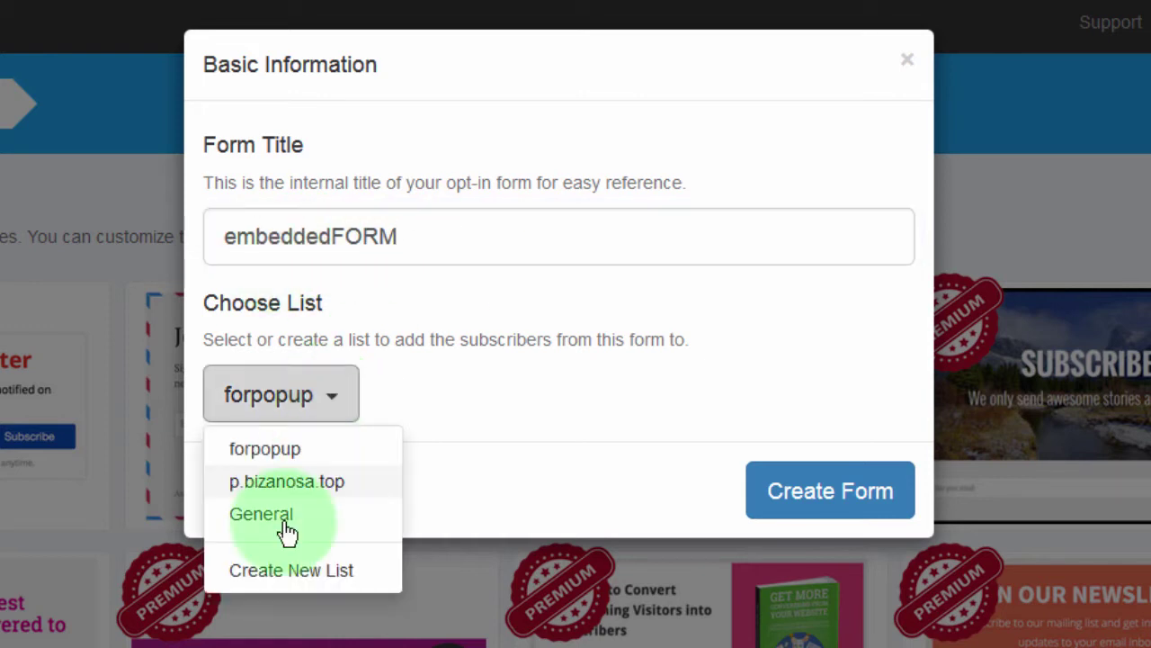
{"action": "left_click", "coordinate": [283, 572]}
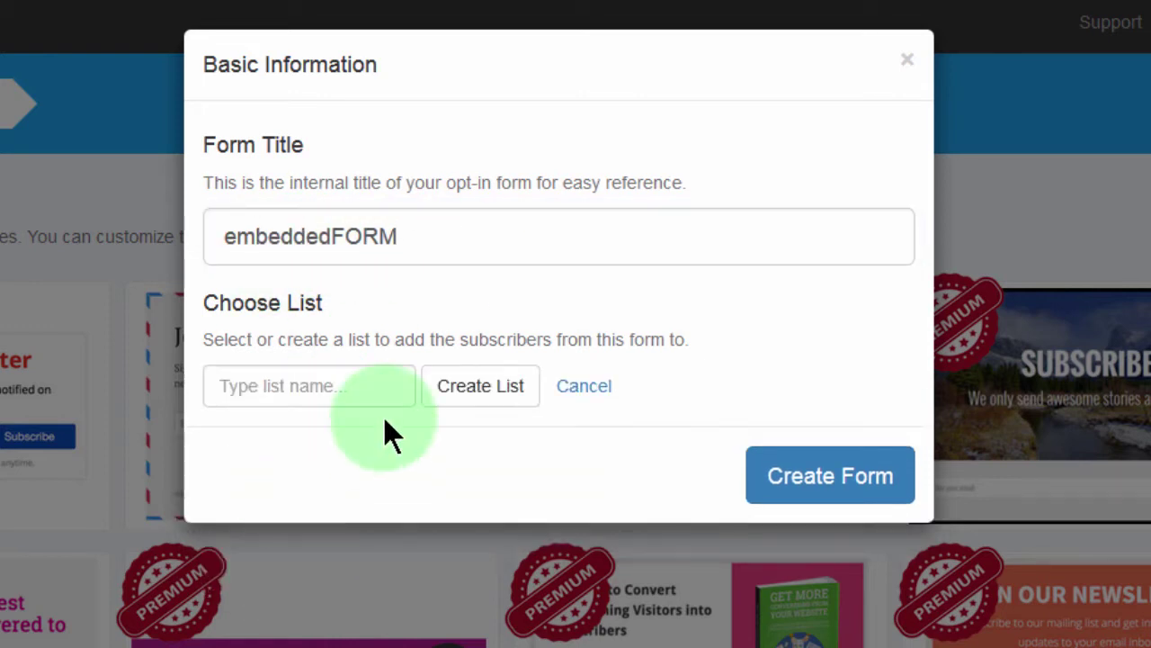
{"action": "left_click", "coordinate": [324, 386]}
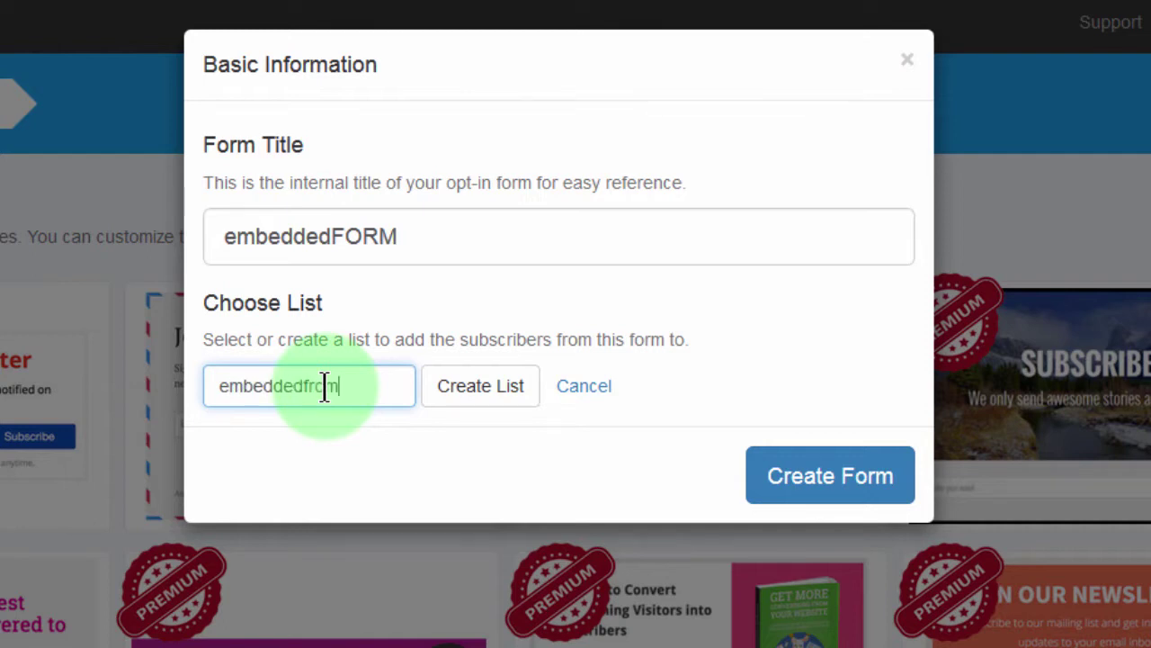
{"action": "left_click", "coordinate": [257, 386]}
{"action": "left_click", "coordinate": [347, 383]}
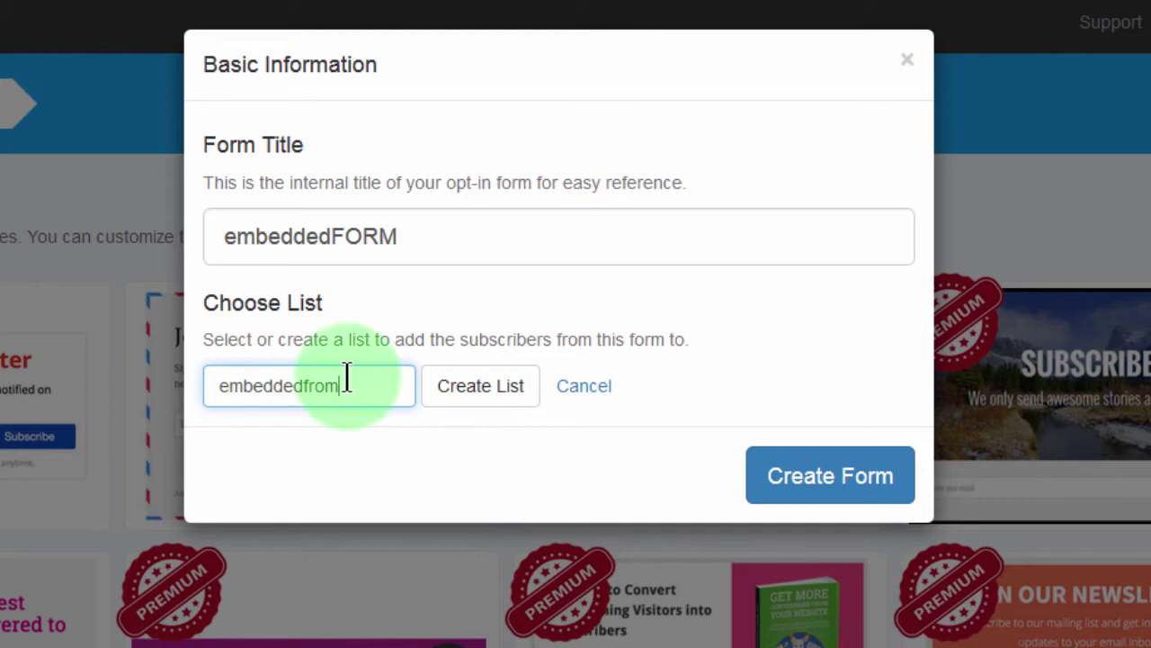
{"action": "left_click", "coordinate": [277, 387]}
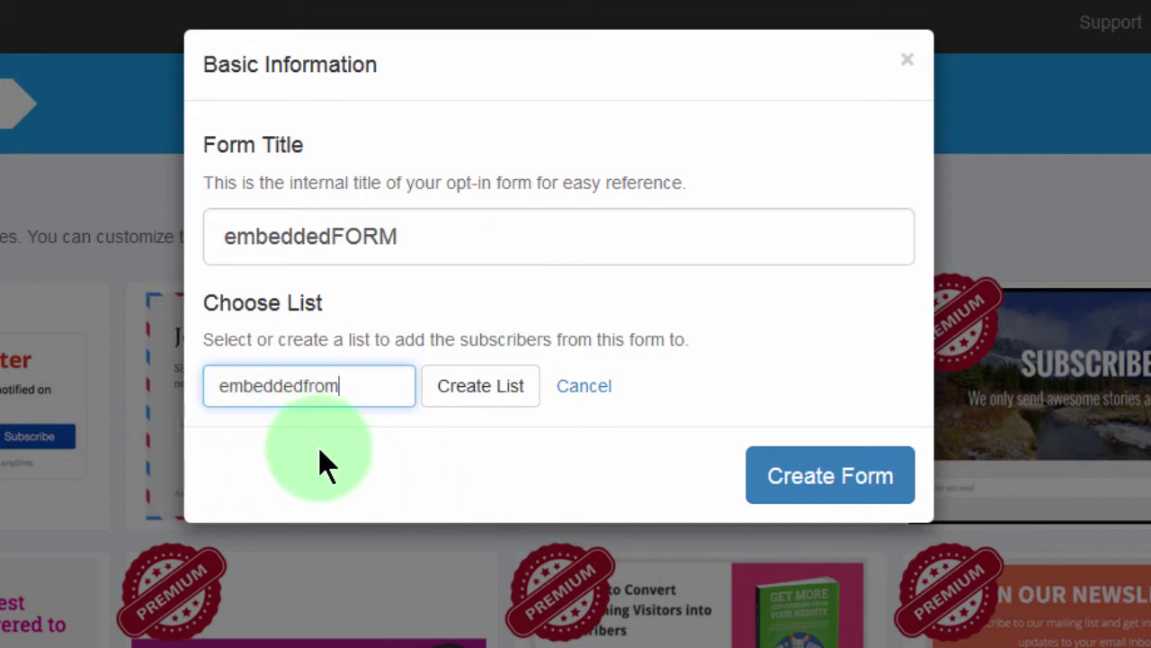
{"action": "left_click", "coordinate": [476, 394]}
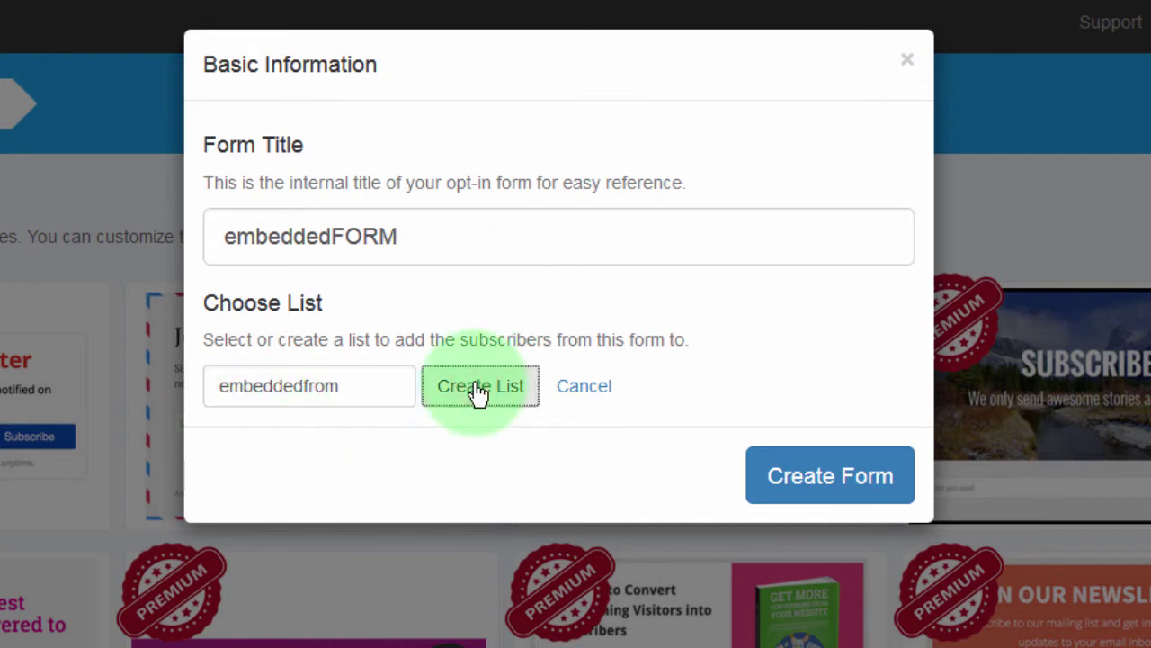
{"action": "left_click", "coordinate": [812, 501]}
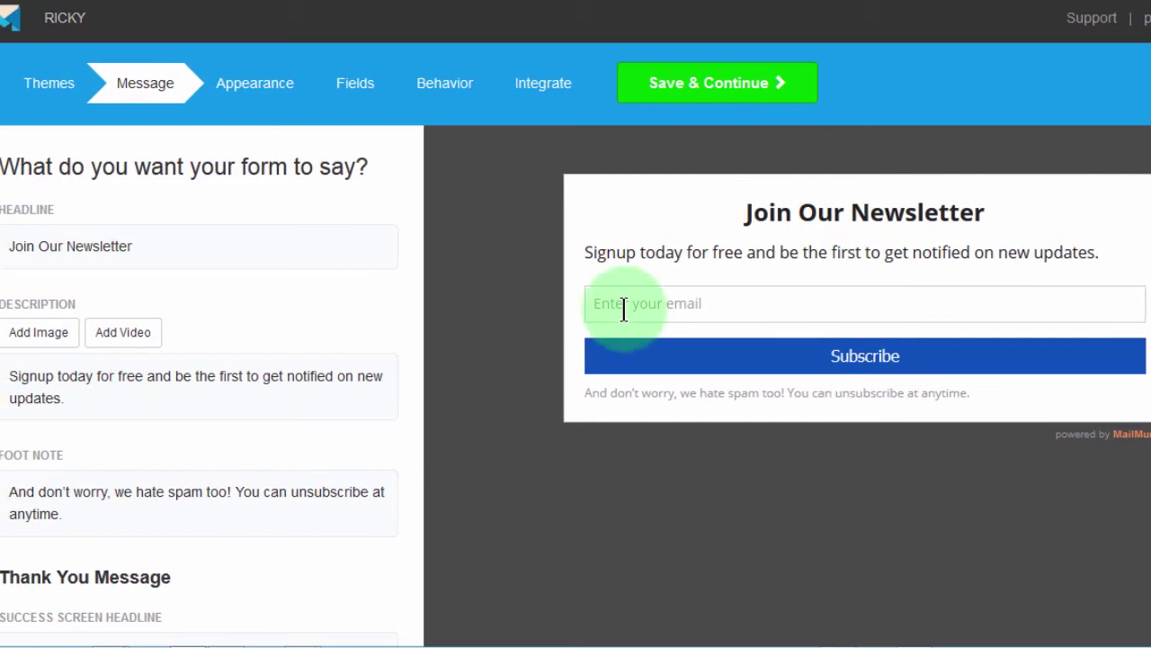
Replace the form's headline with "Learn MailChimp for FREE"
{"action": "left_click", "coordinate": [145, 247]}
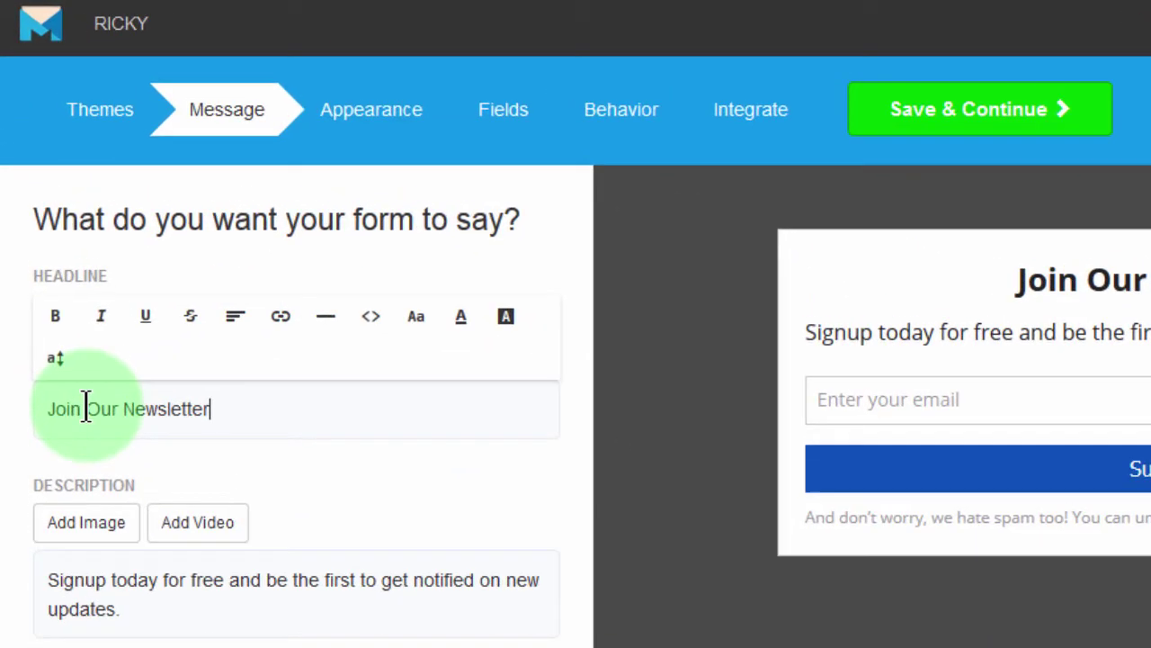
{"action": "triple_click", "coordinate": [216, 404]}
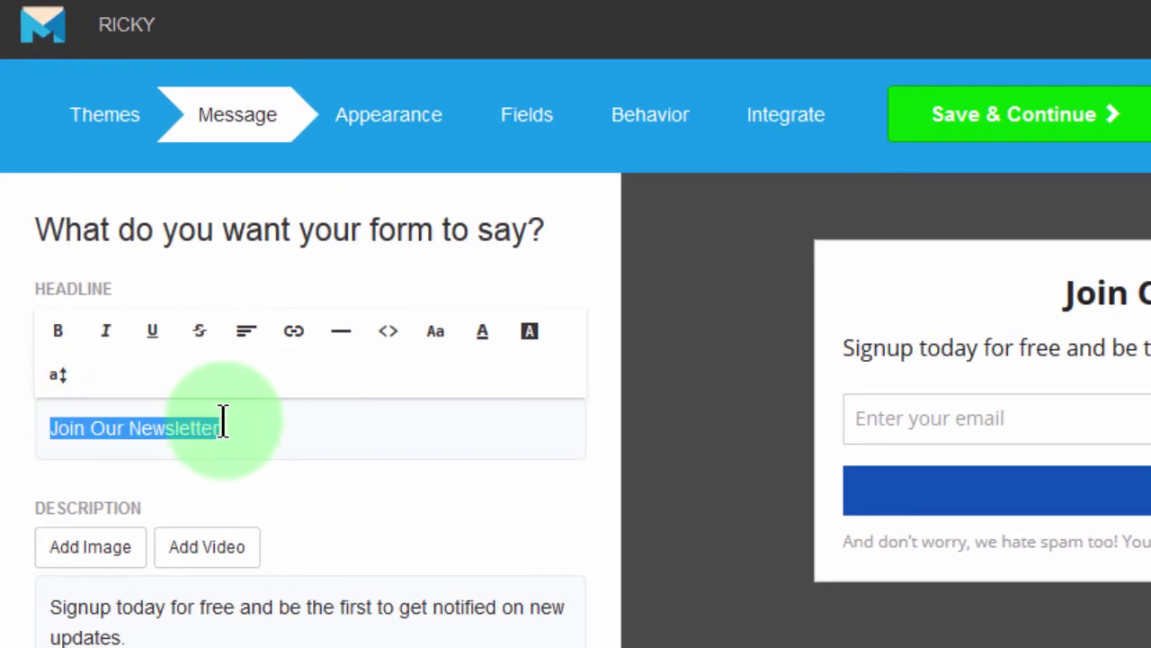
{"action": "type", "text": "Learn MailChimp for FREE"}
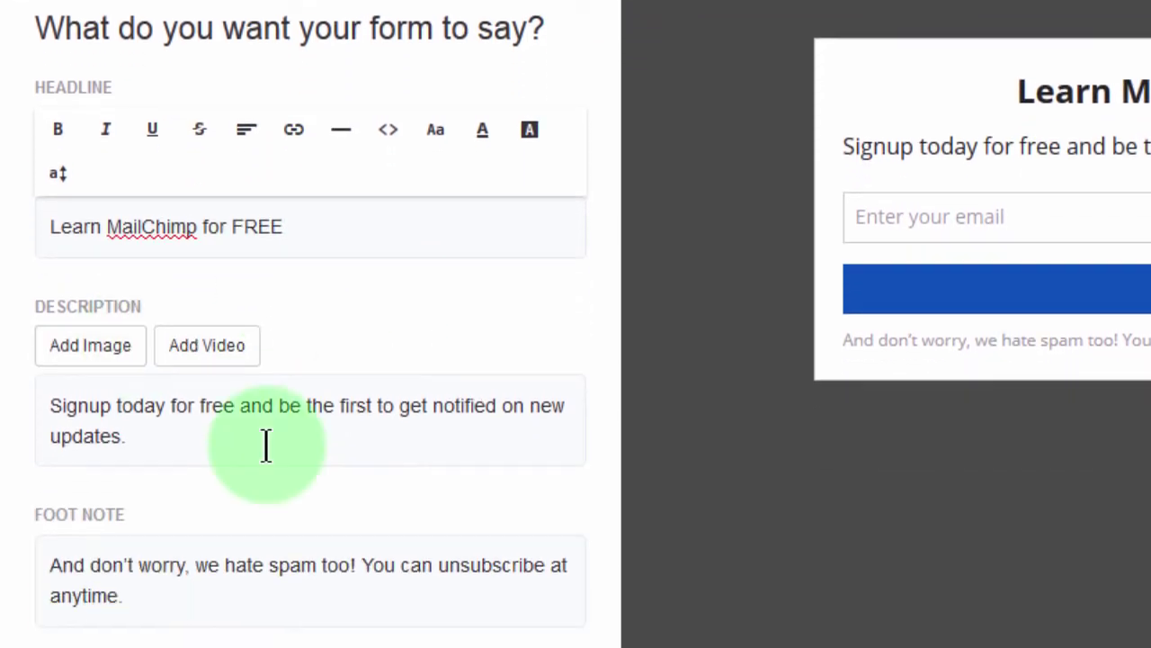
Replace the form's description with "Join to the Mailchimp class"
{"action": "left_click", "coordinate": [47, 407]}
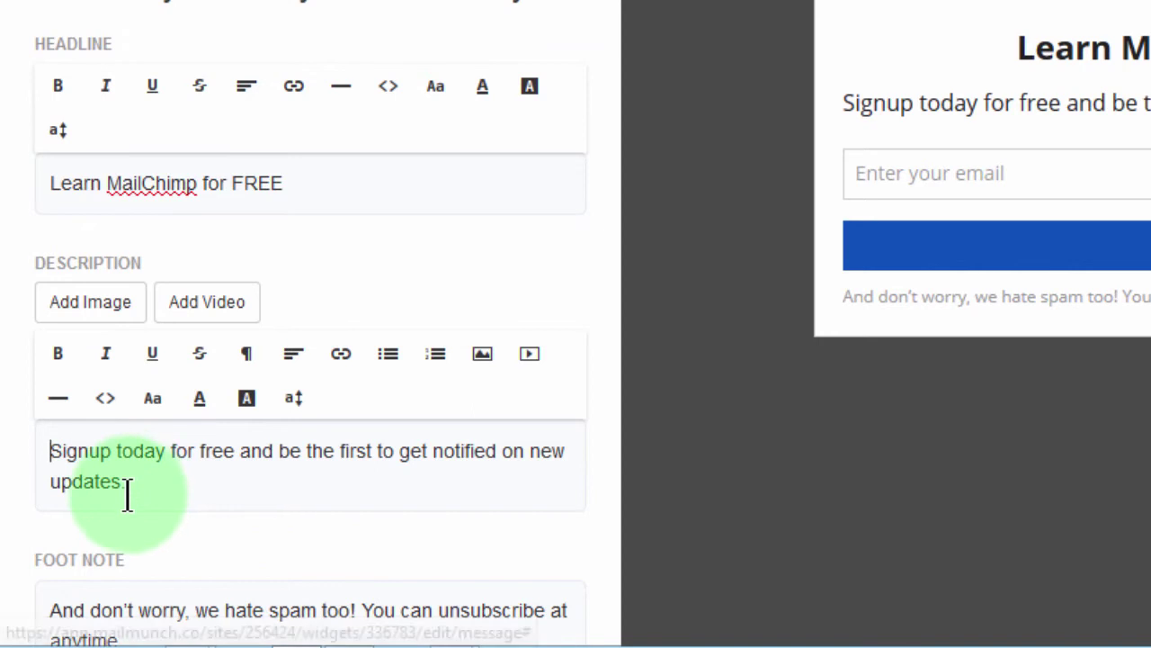
{"action": "left_click_drag", "start_coordinate": [133, 489], "coordinate": [19, 452]}
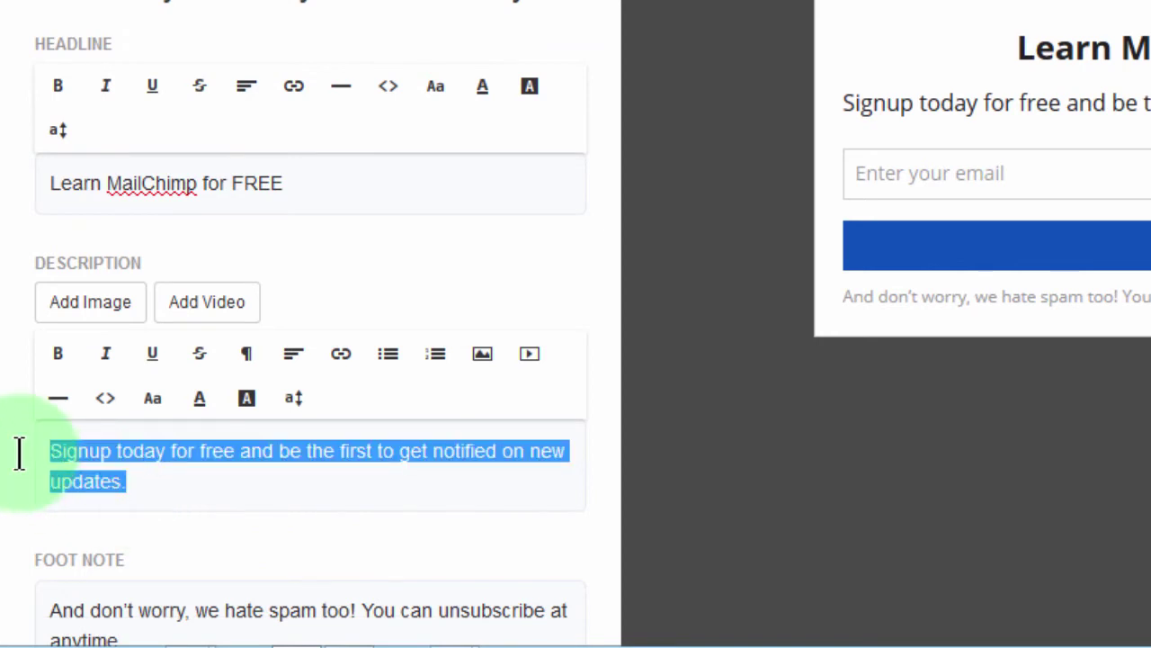
{"action": "type", "text": "Join to the Mailchimp class"}
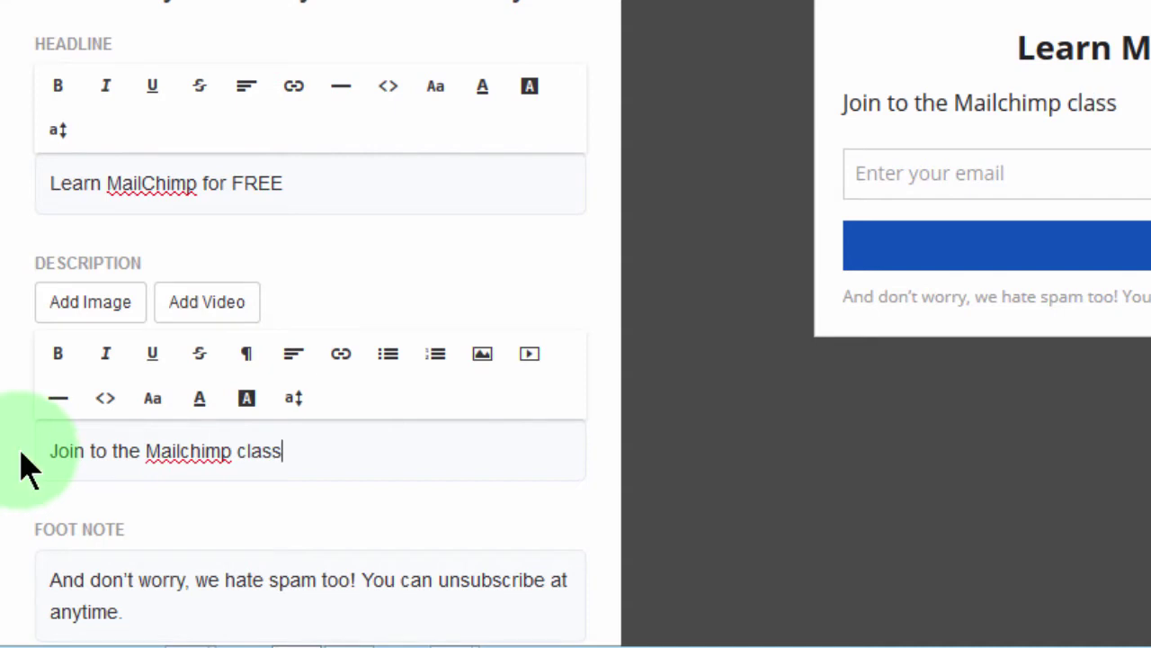
{"action": "left_click", "coordinate": [751, 288]}
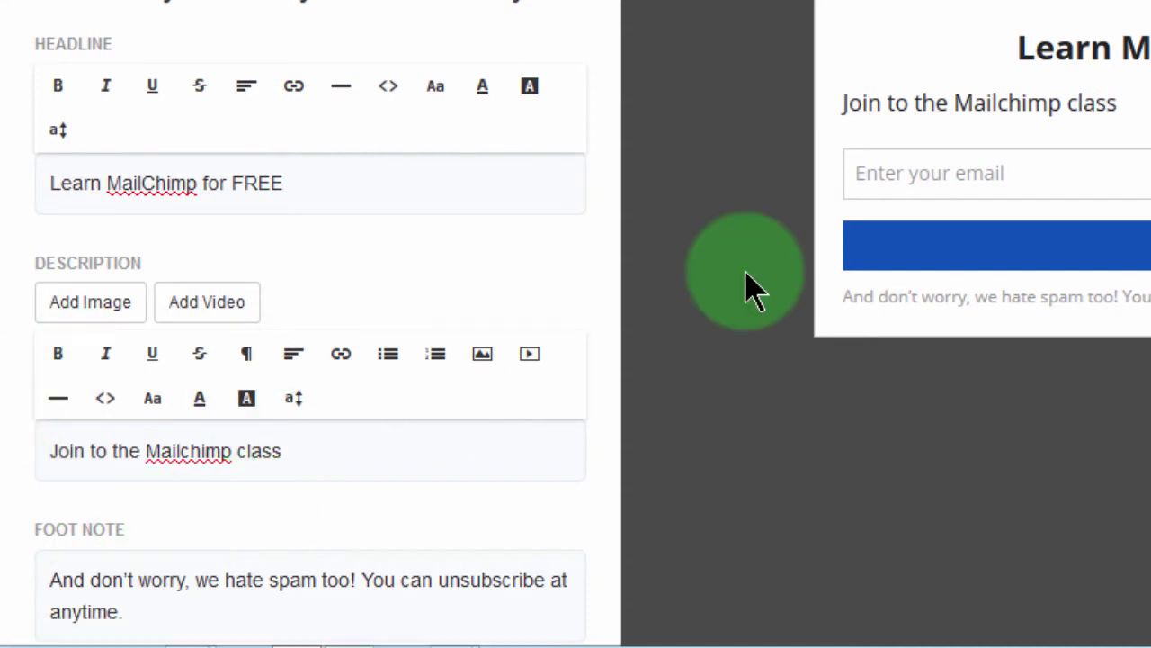
Replace the form's foot note with "I will be good with your email."
{"action": "scroll", "coordinate": [751, 288], "scroll_direction": "down", "scroll_amount": 5}
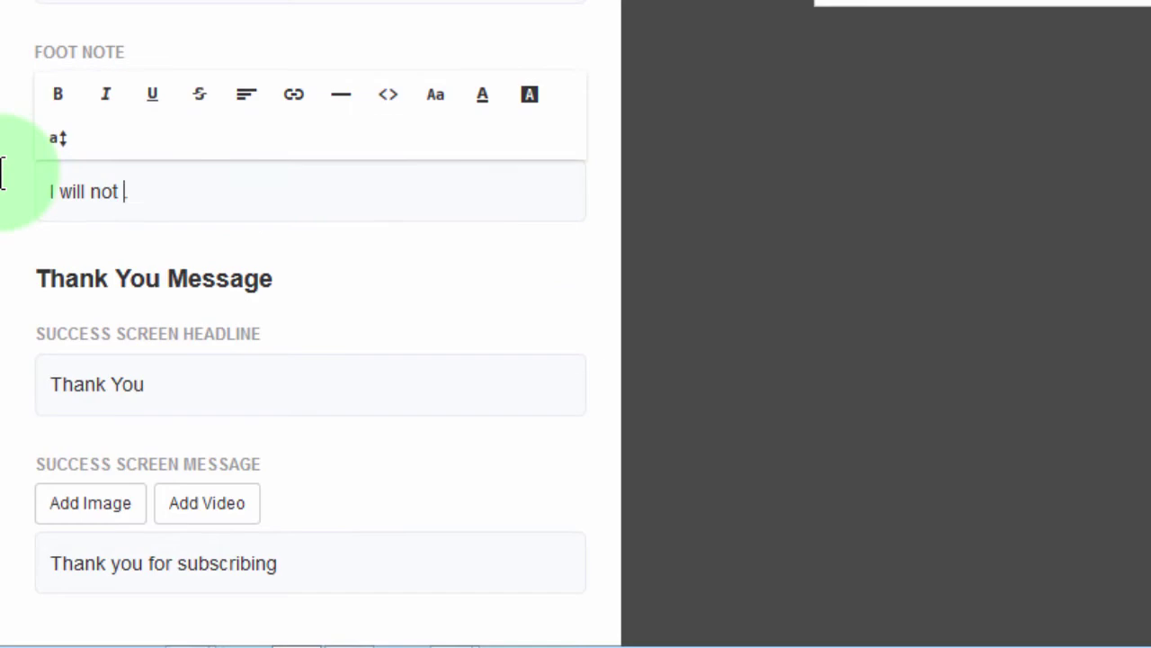
{"action": "key", "text": "BackSpace"}
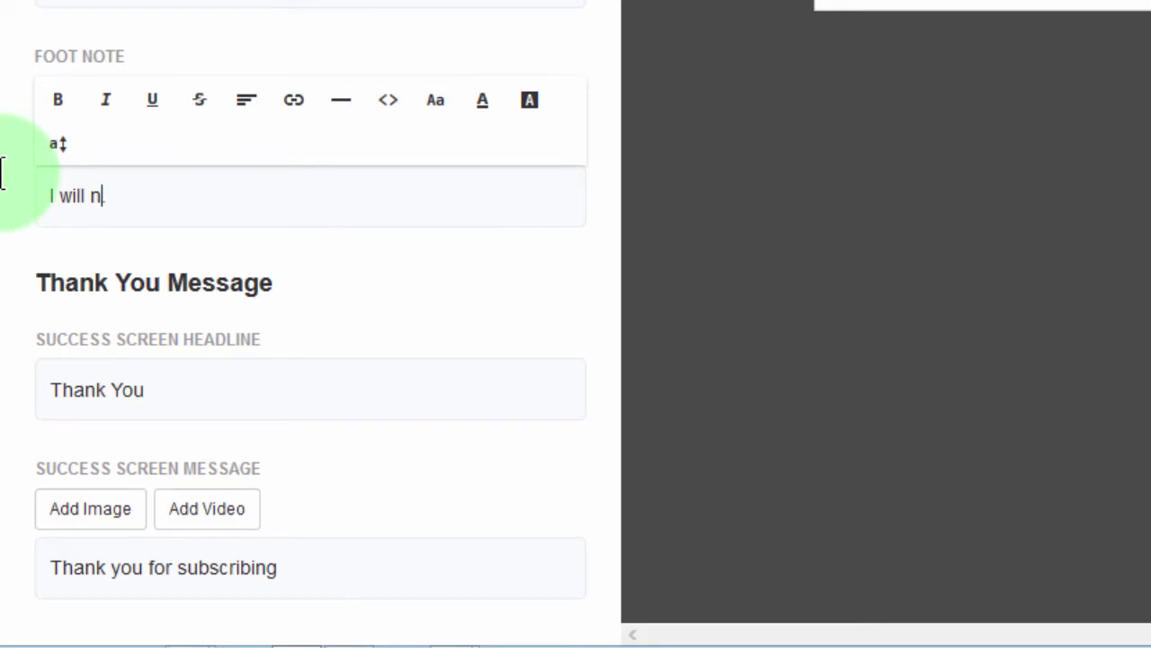
{"action": "type", "text": "be good "}
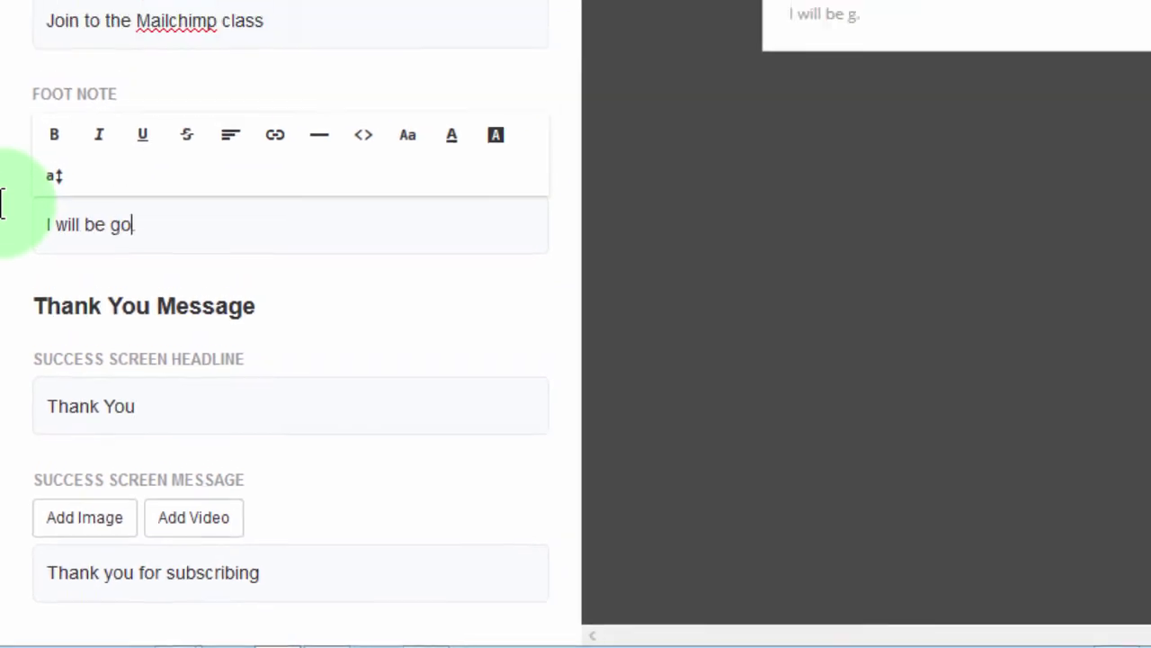
{"action": "type", "text": "with your email."}
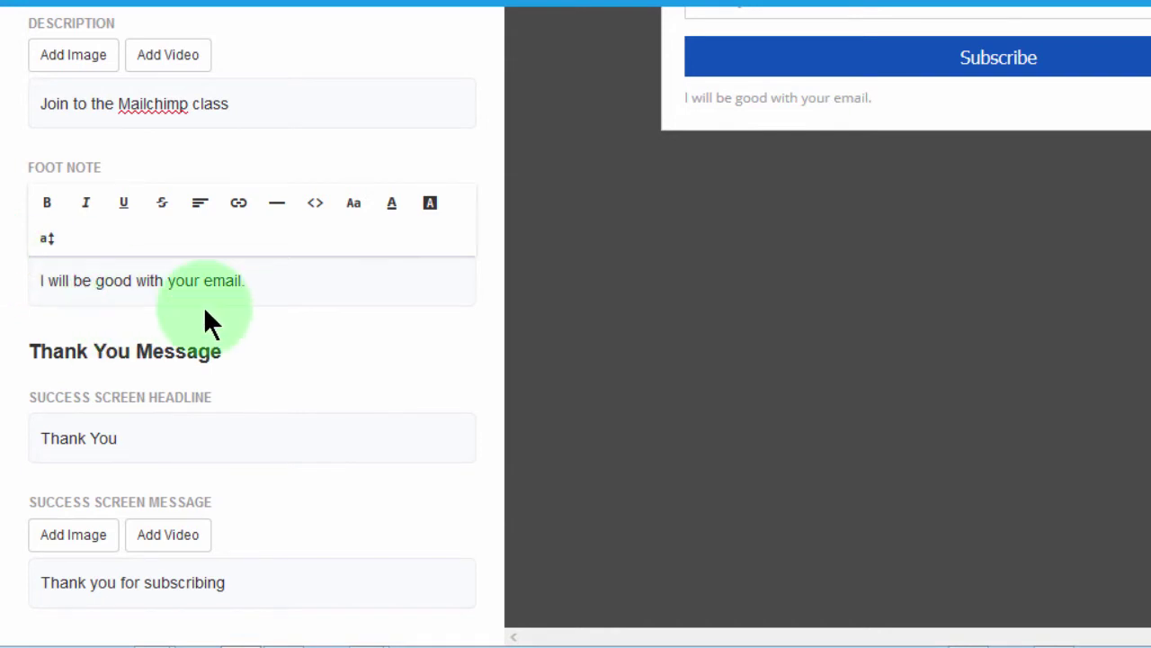
{"action": "left_click", "coordinate": [324, 386]}
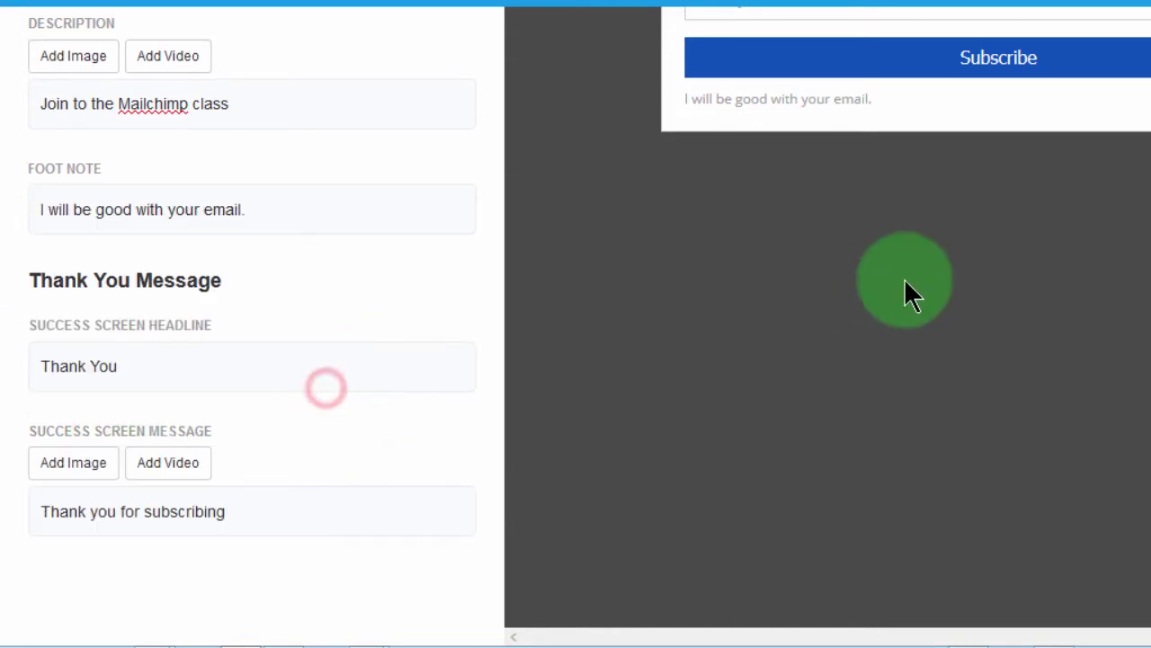
Change the success screen headline to "Thanks , Join the Mailchimp Class here."
{"action": "left_click", "coordinate": [127, 366]}
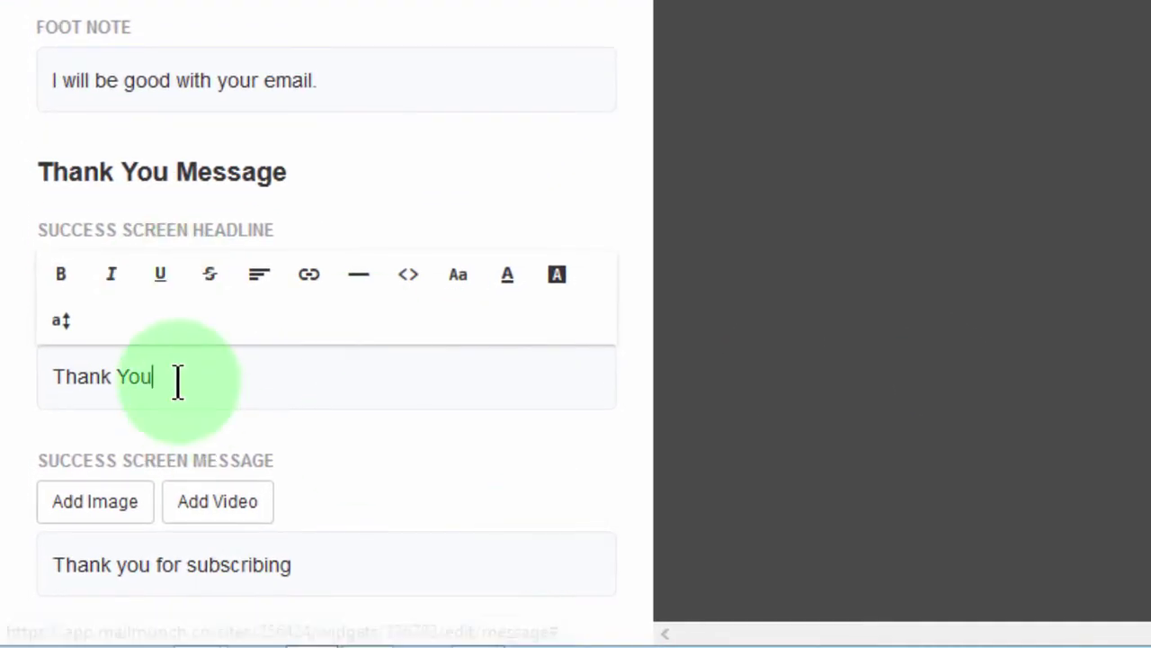
{"action": "left_click", "coordinate": [165, 374]}
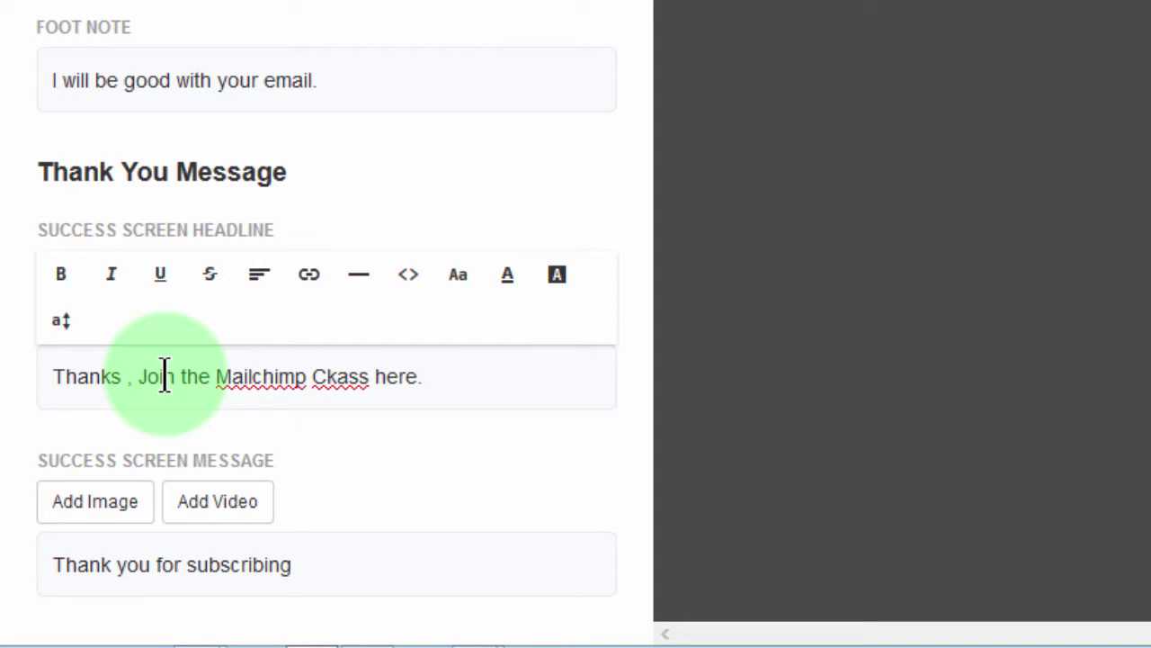
{"action": "left_click_drag", "start_coordinate": [222, 373], "coordinate": [311, 372]}
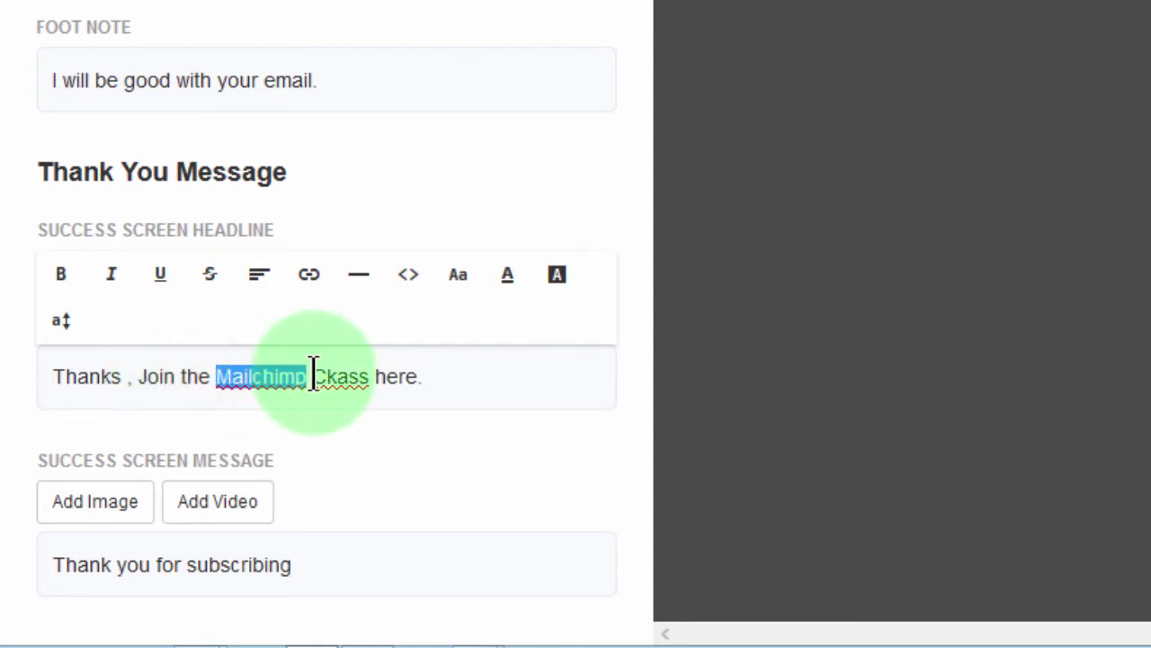
{"action": "left_click", "coordinate": [331, 373]}
{"action": "key", "text": "BackSpace"}
{"action": "type", "text": "l"}
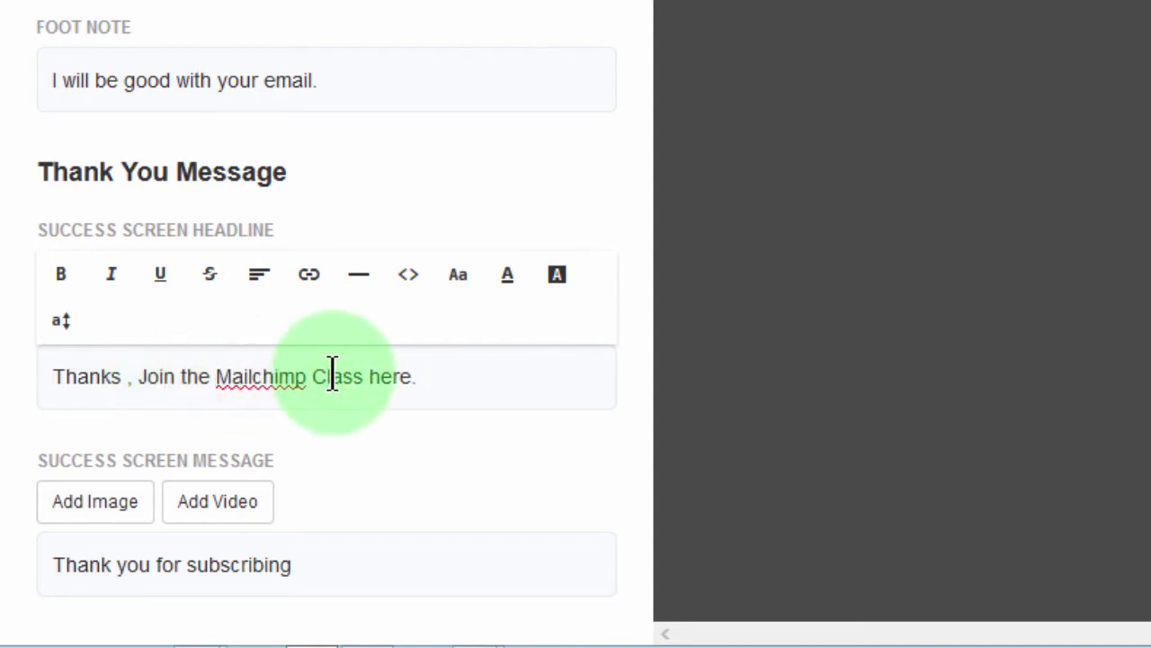
{"action": "left_click", "coordinate": [222, 376]}
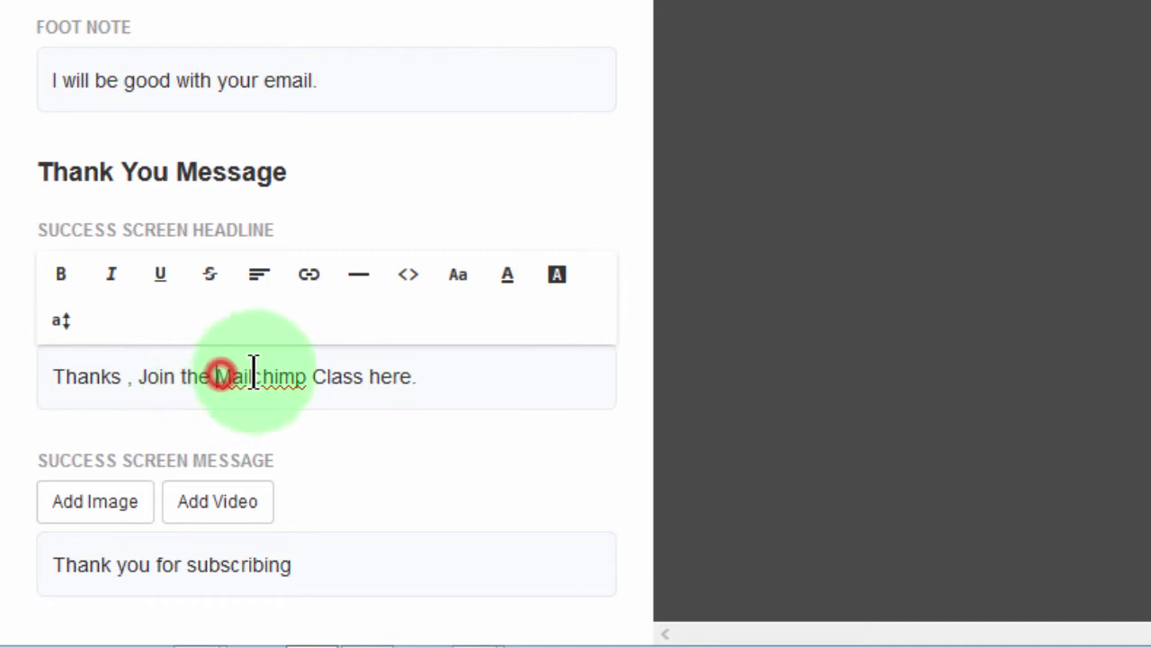
{"action": "left_click_drag", "start_coordinate": [254, 373], "coordinate": [365, 375]}
{"action": "left_click", "coordinate": [309, 275]}
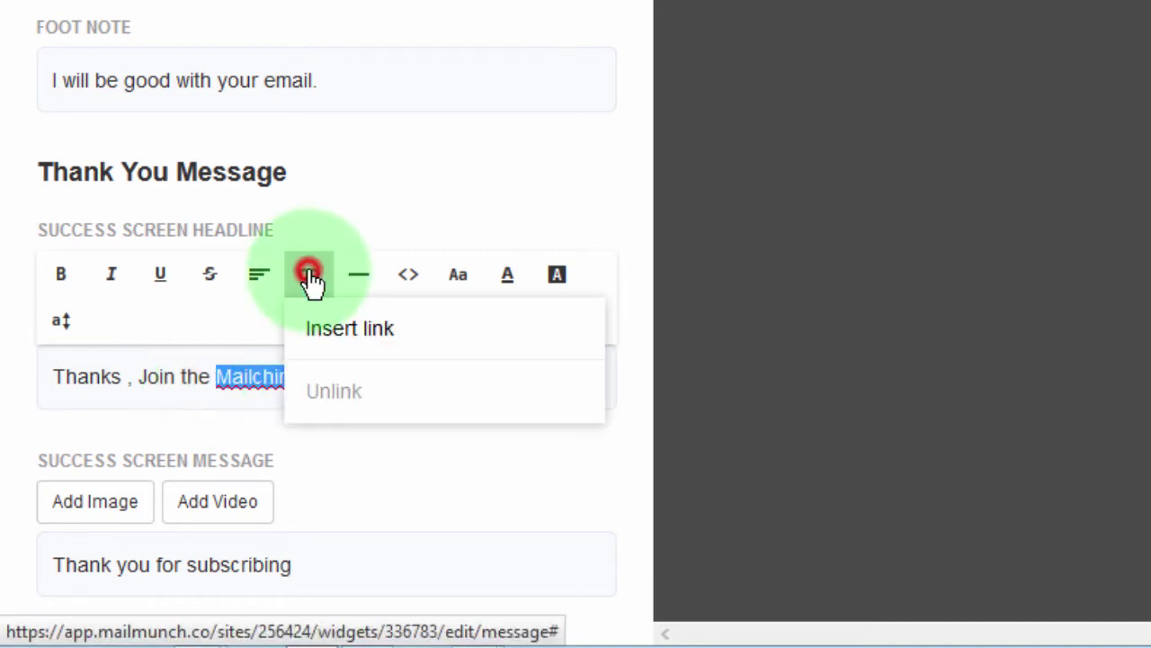
{"action": "left_click", "coordinate": [366, 322]}
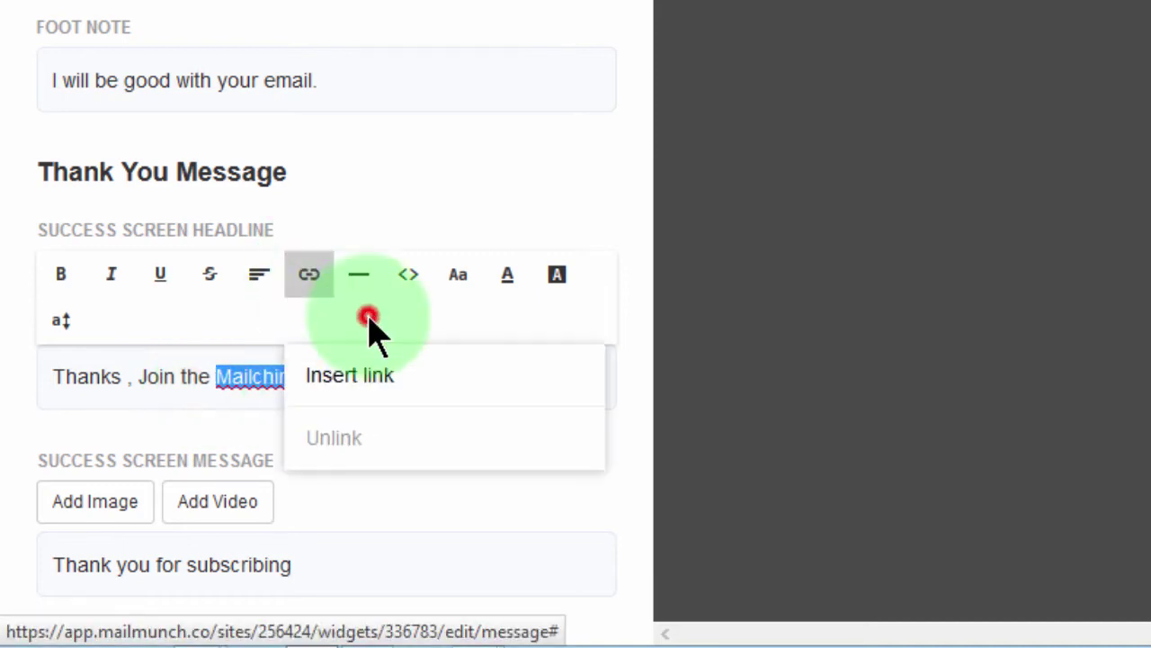
{"action": "left_click", "coordinate": [314, 286]}
{"action": "left_click", "coordinate": [226, 375]}
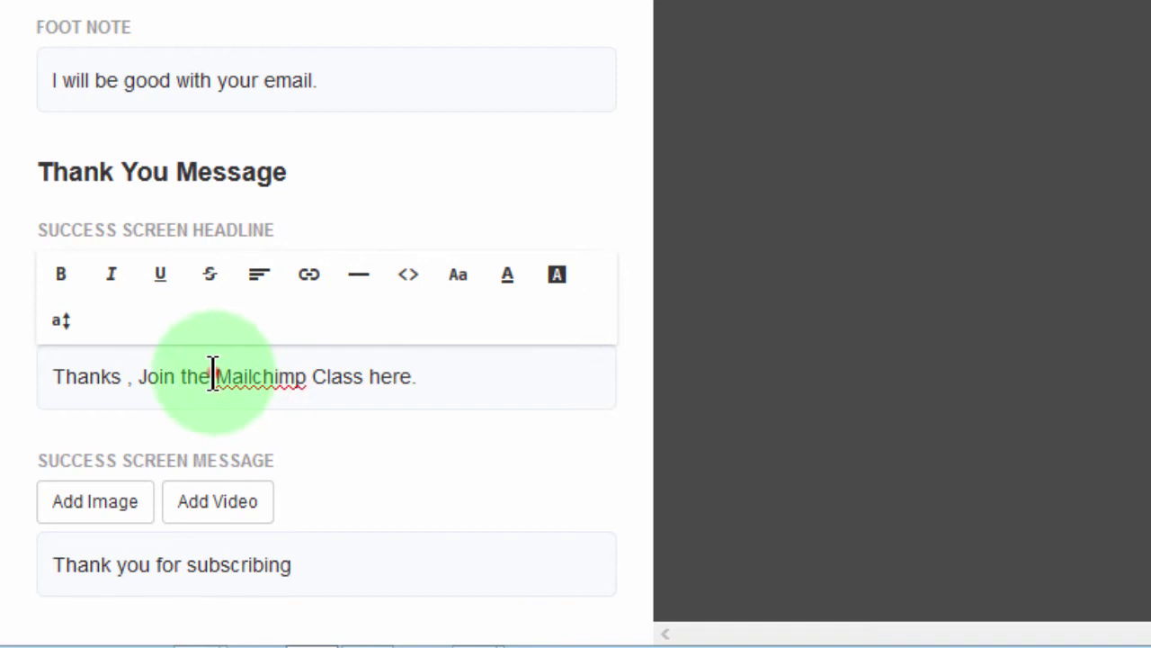
{"action": "left_click_drag", "start_coordinate": [212, 374], "coordinate": [364, 382]}
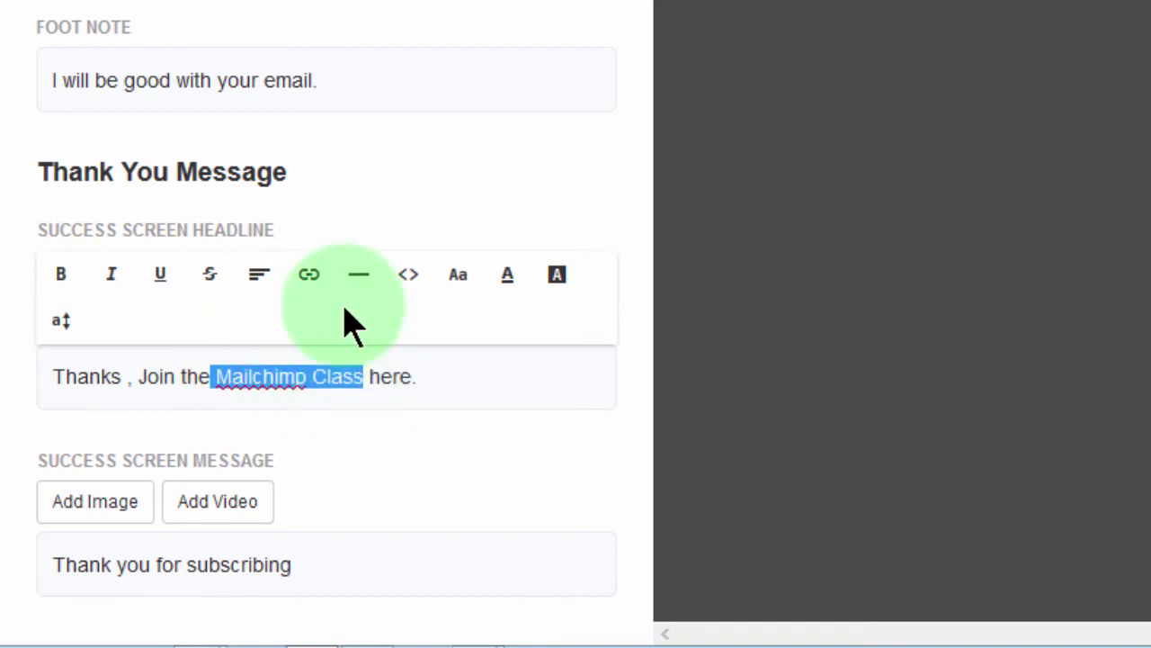
{"action": "left_click", "coordinate": [312, 284]}
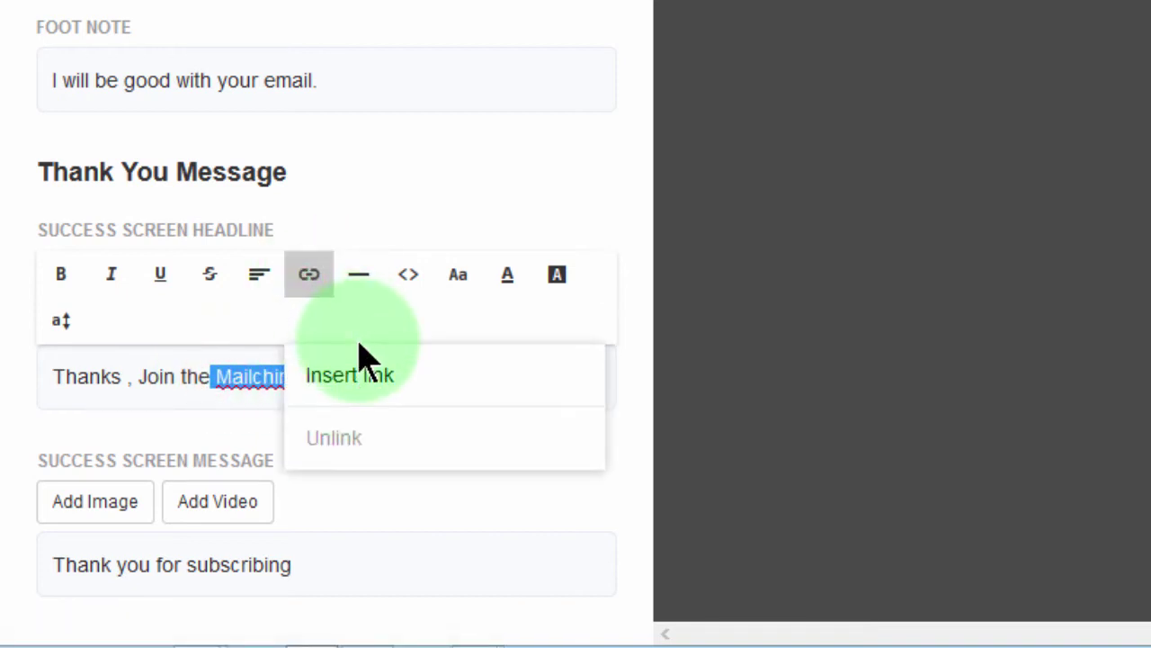
{"action": "left_click", "coordinate": [374, 378]}
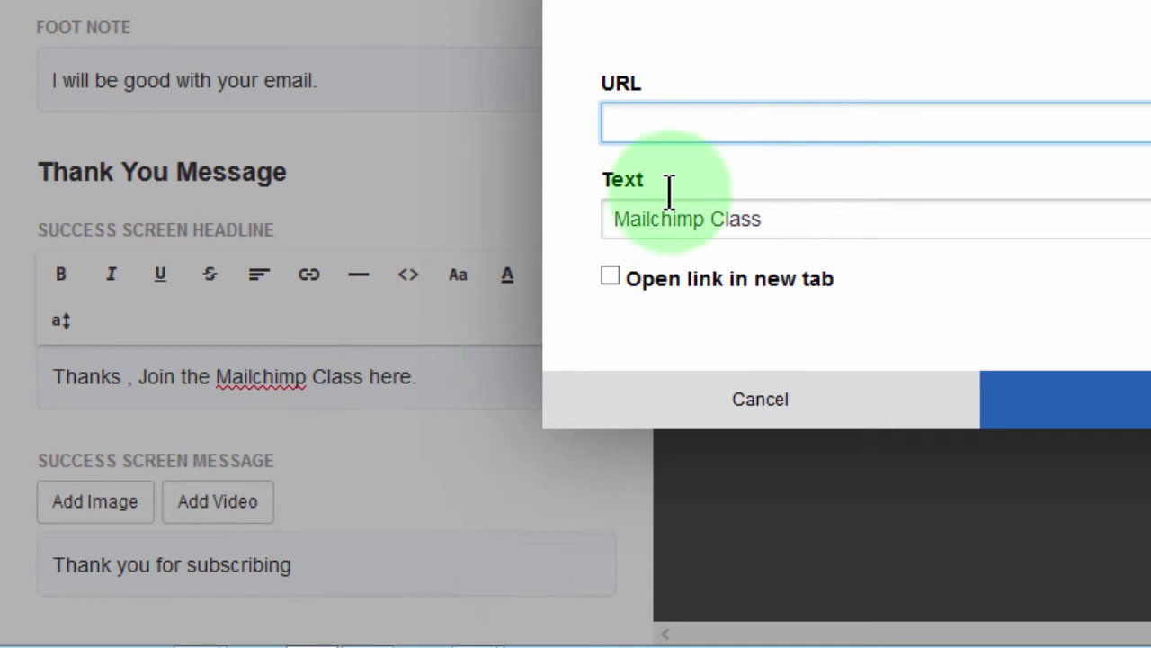
{"action": "left_click", "coordinate": [641, 124]}
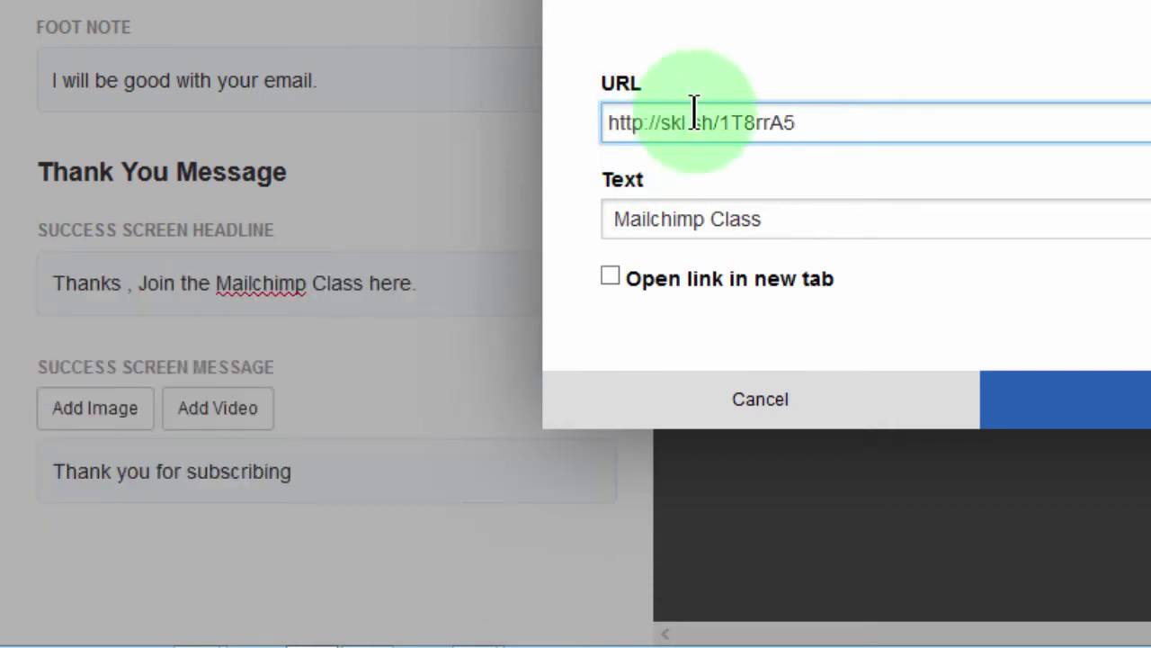
{"action": "left_click", "coordinate": [610, 278]}
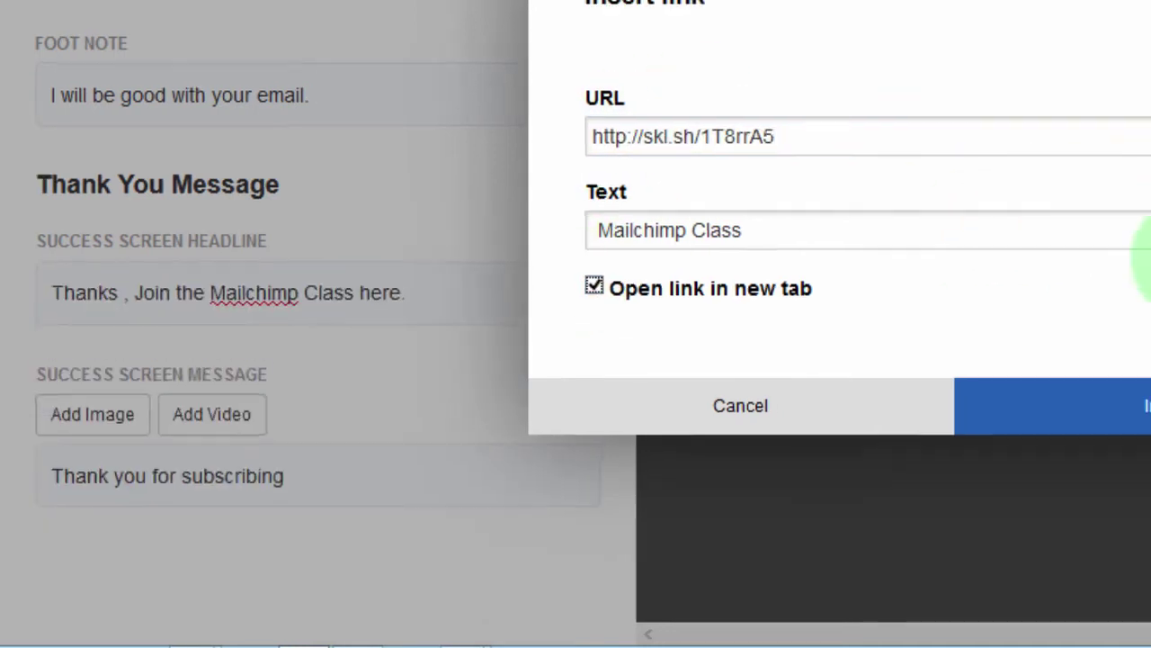
{"action": "left_click", "coordinate": [1142, 407]}
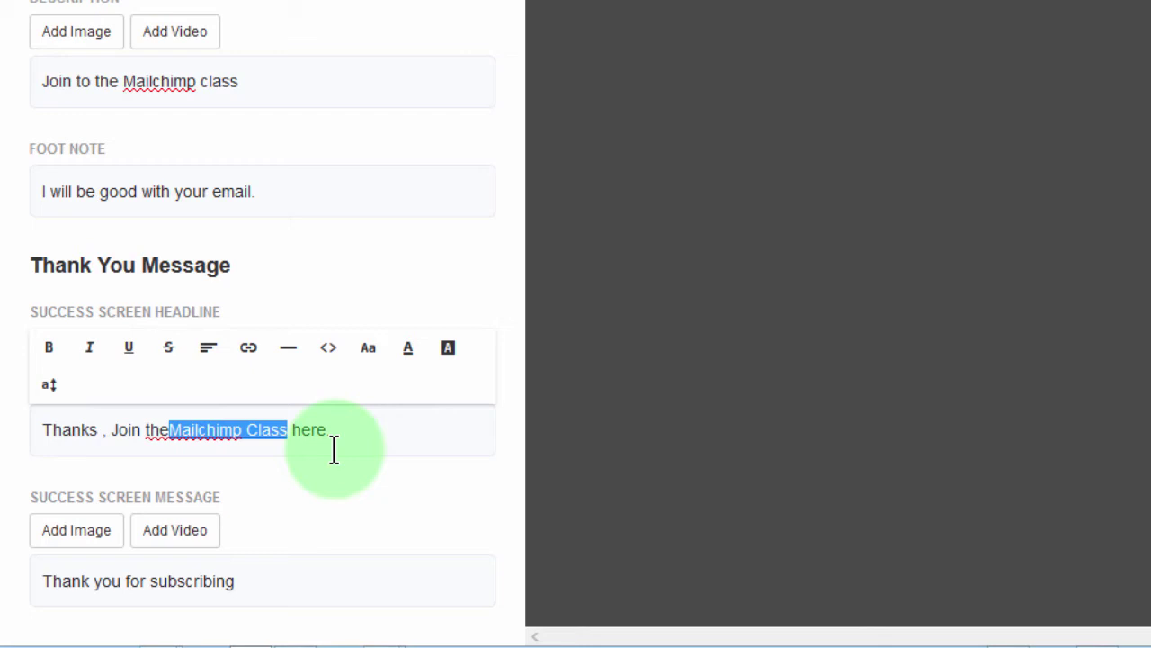
{"action": "left_click", "coordinate": [336, 431]}
{"action": "left_click", "coordinate": [362, 542]}
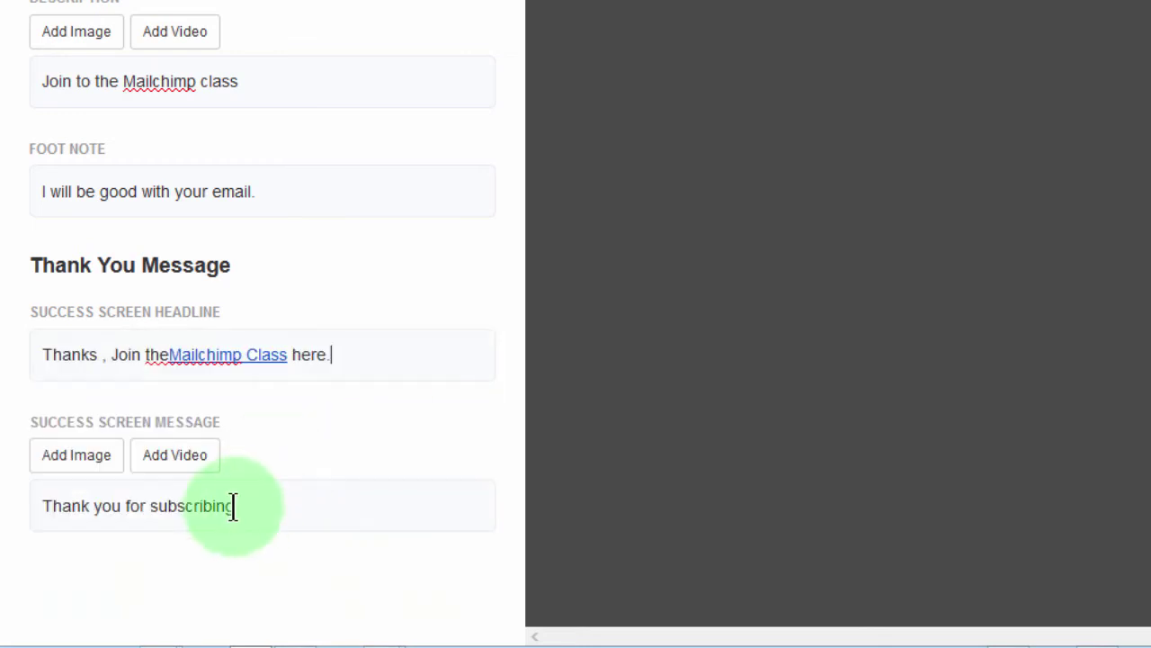
Shorten the success screen message to "Thanks."
{"action": "left_click_drag", "start_coordinate": [232, 506], "coordinate": [90, 571]}
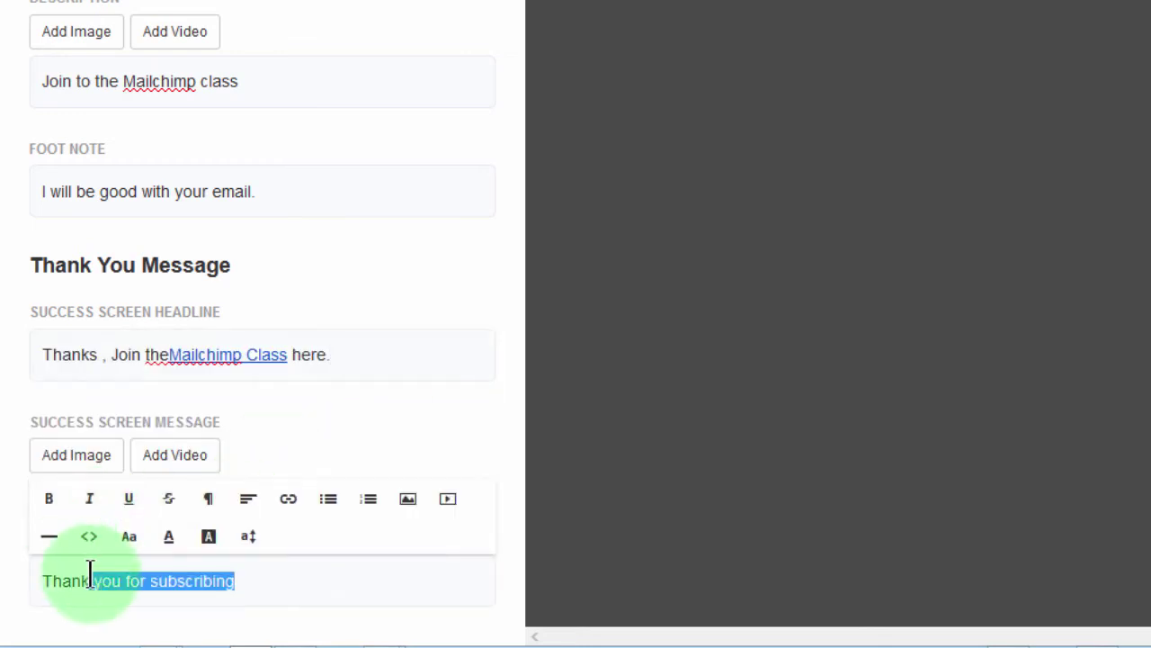
{"action": "type", "text": "s."}
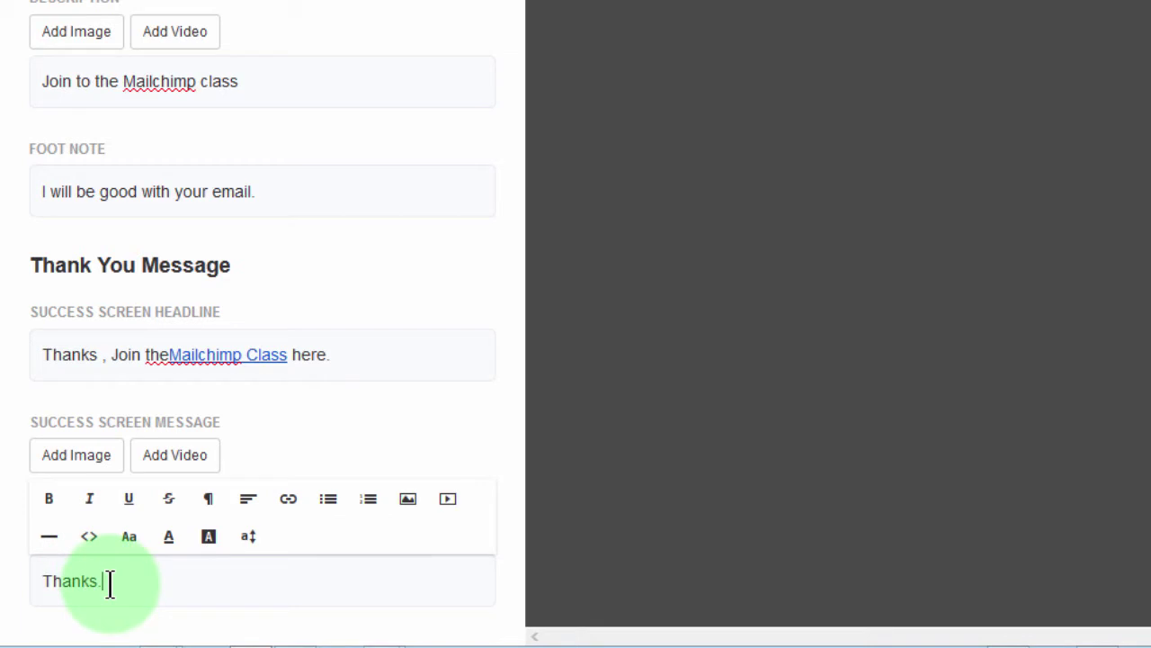
{"action": "left_click", "coordinate": [747, 365]}
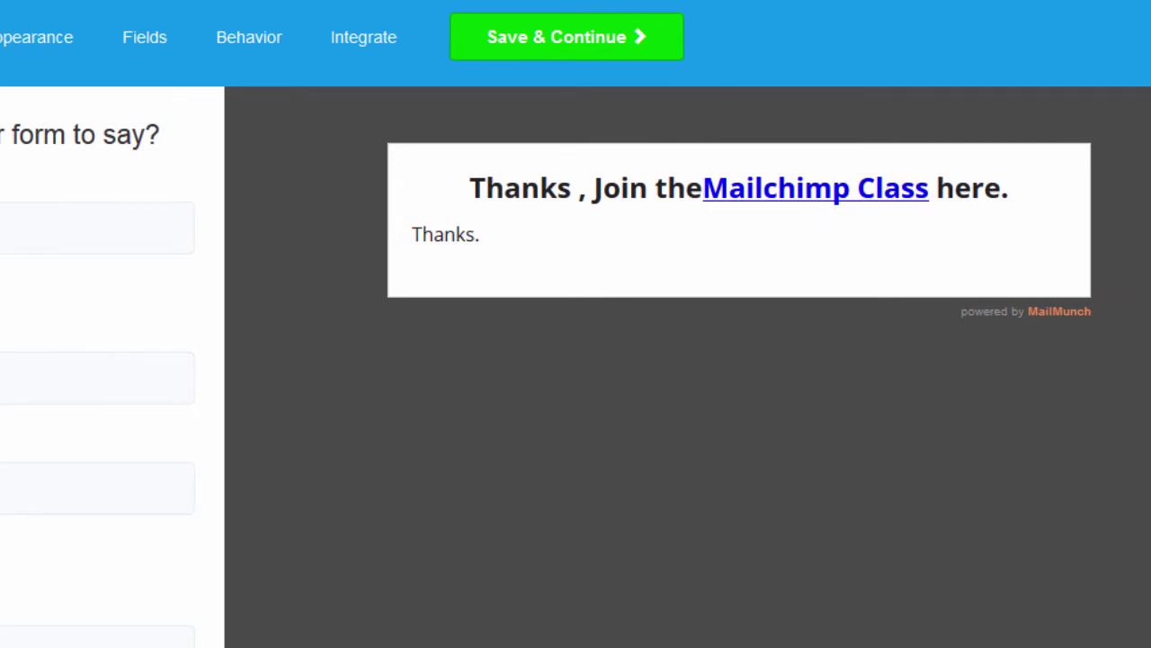
Clear all text from the success screen message
{"action": "left_click", "coordinate": [0, 647]}
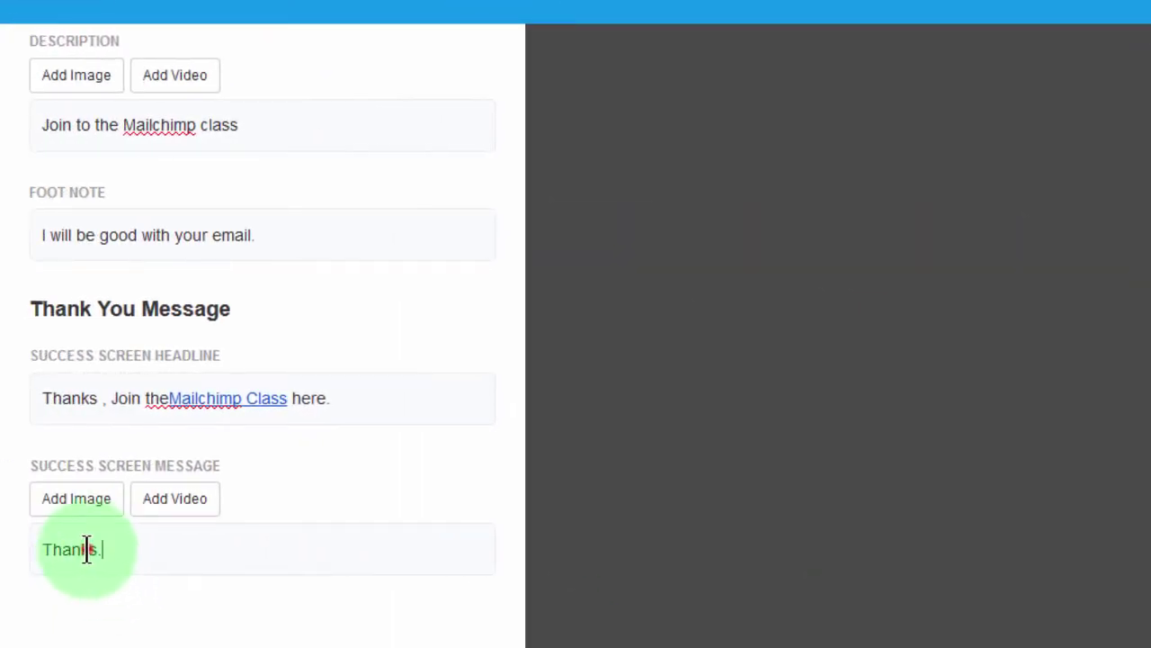
{"action": "double_click", "coordinate": [87, 549]}
{"action": "key", "text": "BackSpace"}
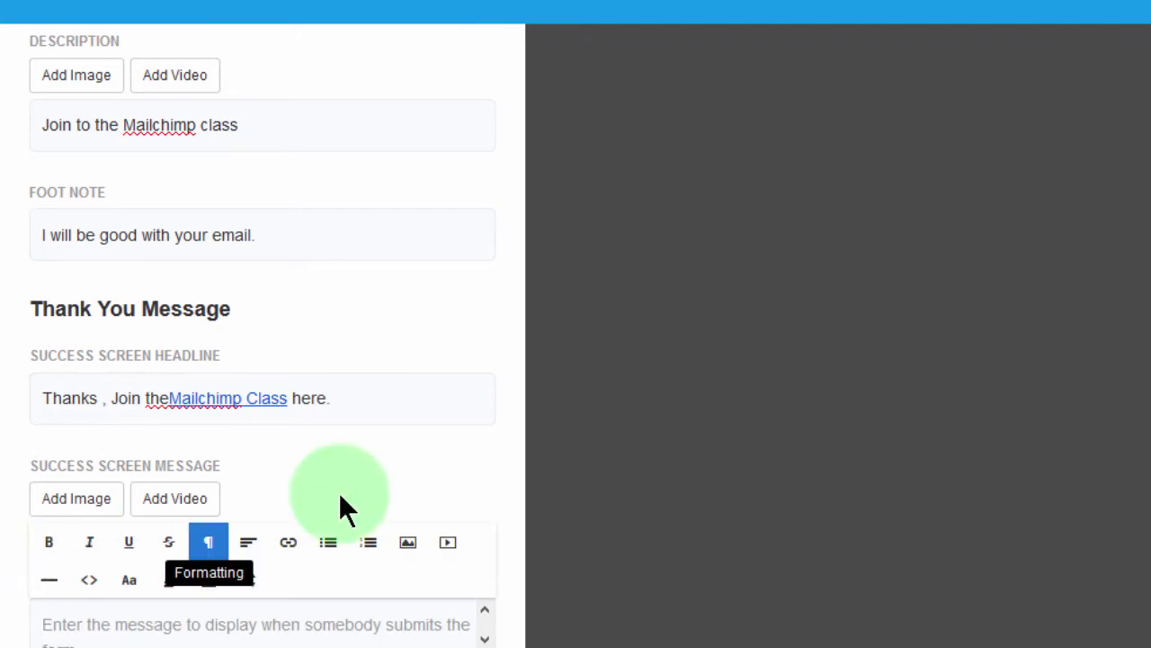
{"action": "left_click", "coordinate": [391, 438]}
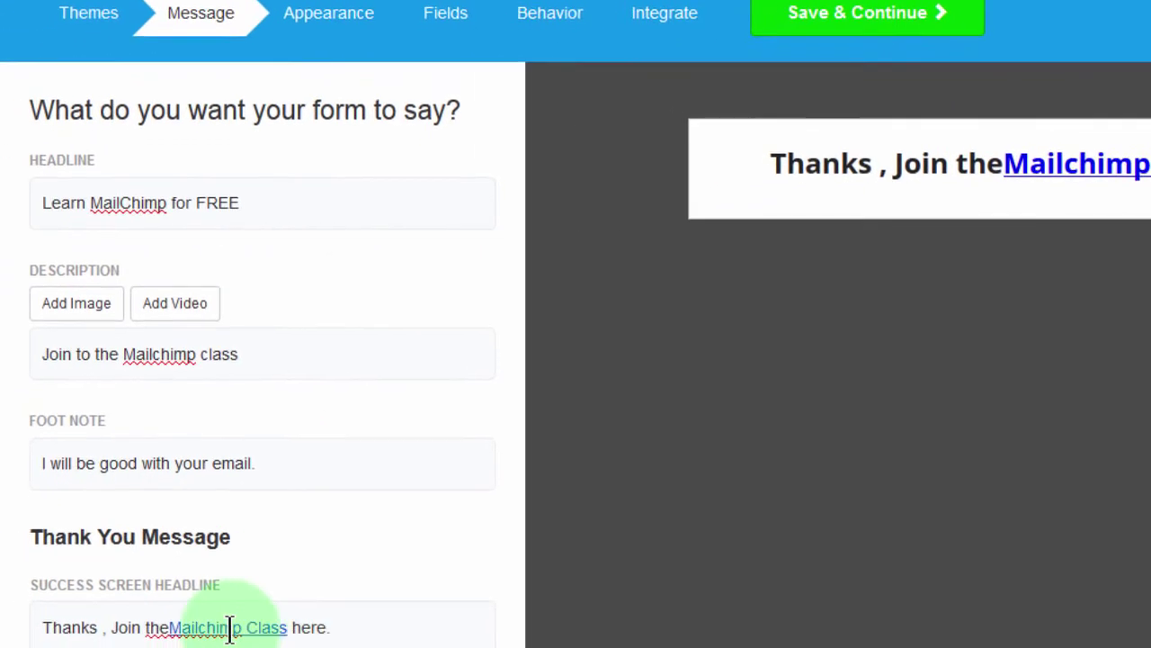
Insert the missing space before the linked "Mailchimp Class" in the success screen headline, and save the form messages
{"action": "left_click", "coordinate": [165, 609]}
{"action": "mouse_move", "coordinate": [237, 644]}
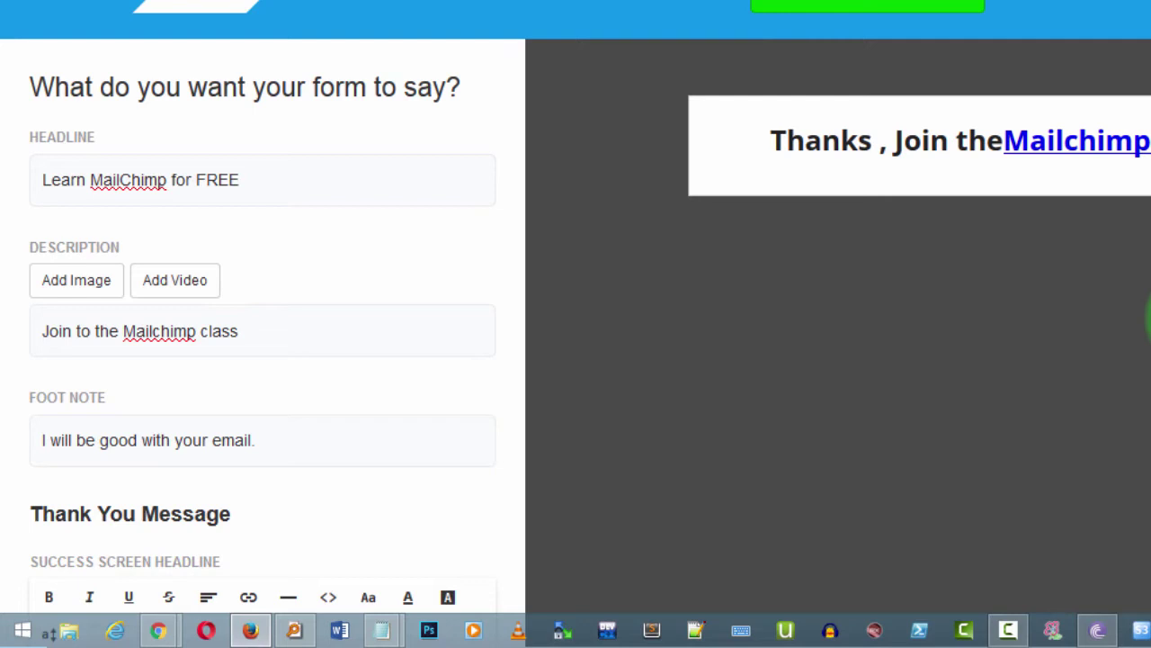
{"action": "scroll", "coordinate": [642, 470], "scroll_direction": "down", "scroll_amount": 3}
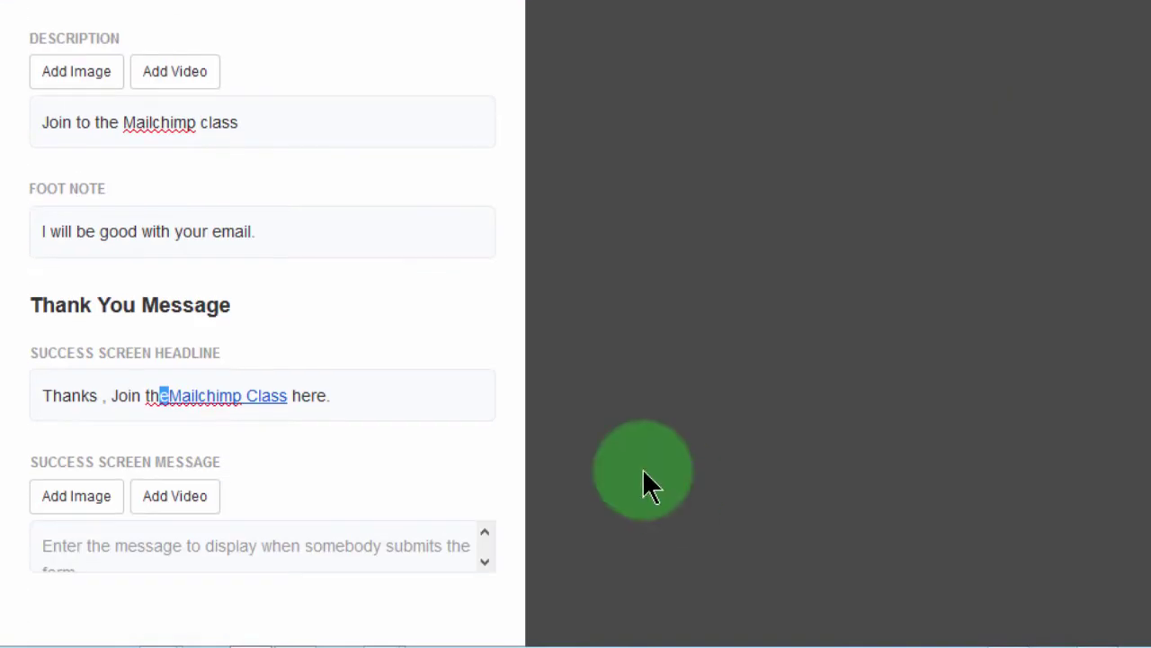
{"action": "left_click", "coordinate": [170, 396]}
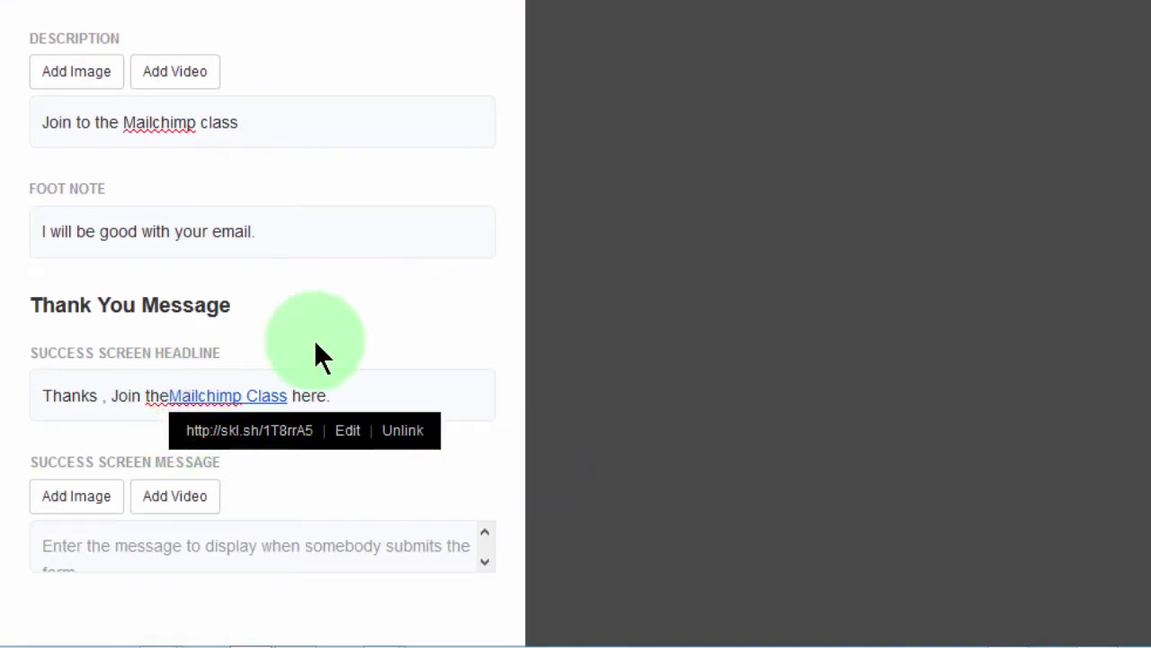
{"action": "left_click", "coordinate": [442, 300]}
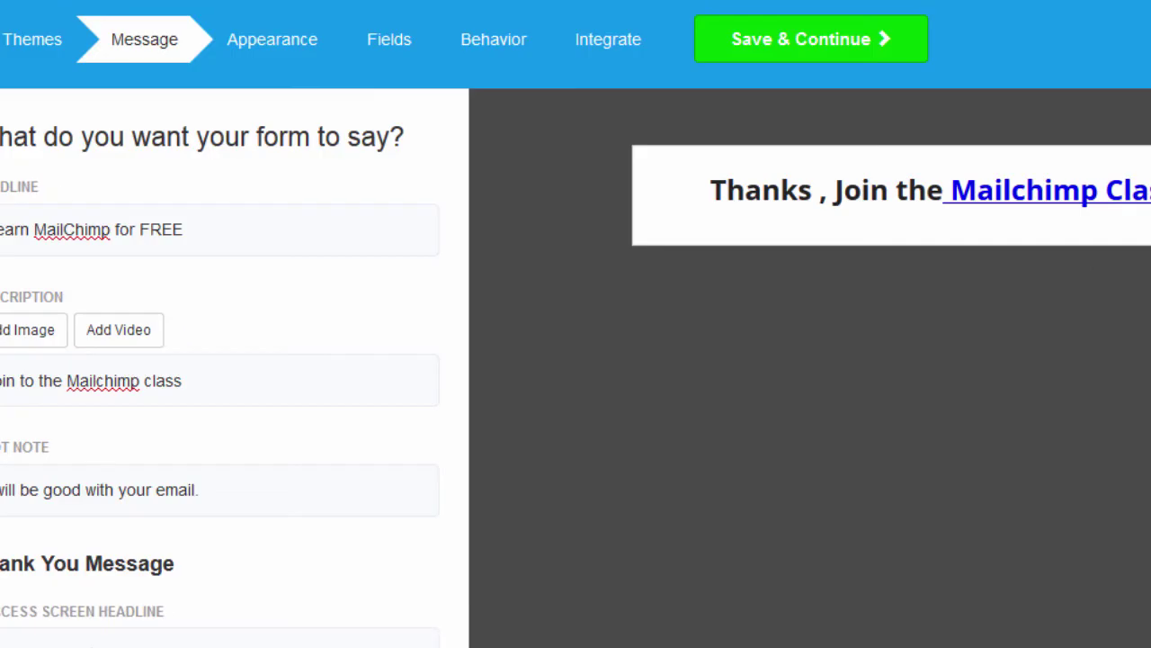
{"action": "left_click", "coordinate": [797, 42]}
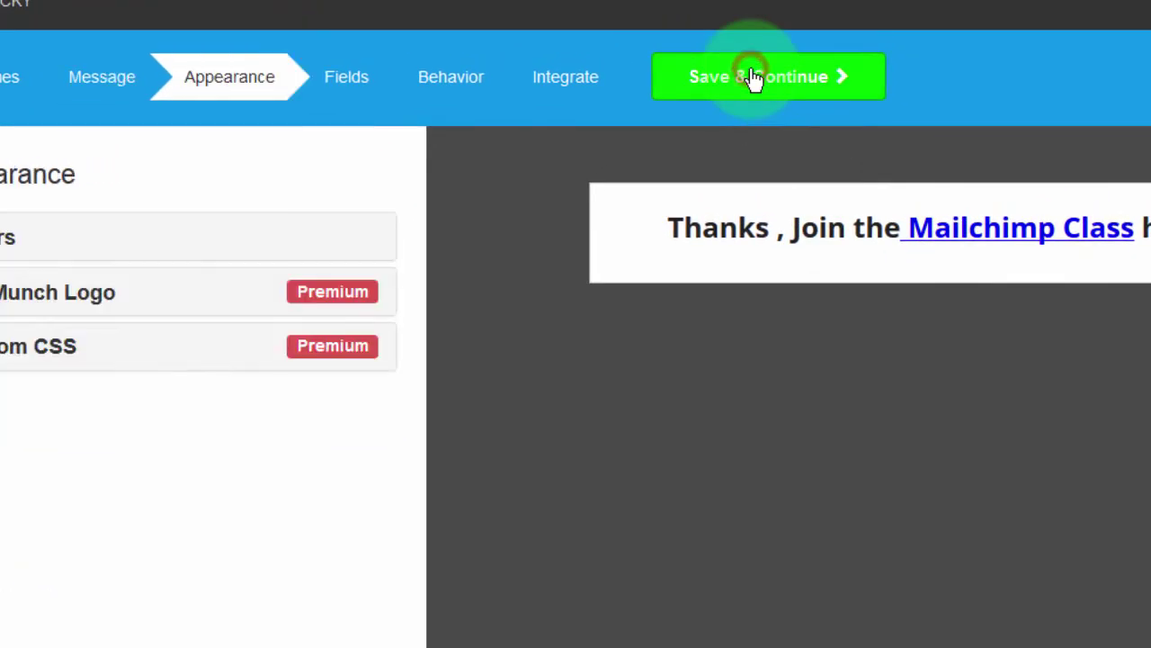
{"action": "left_click", "coordinate": [753, 79]}
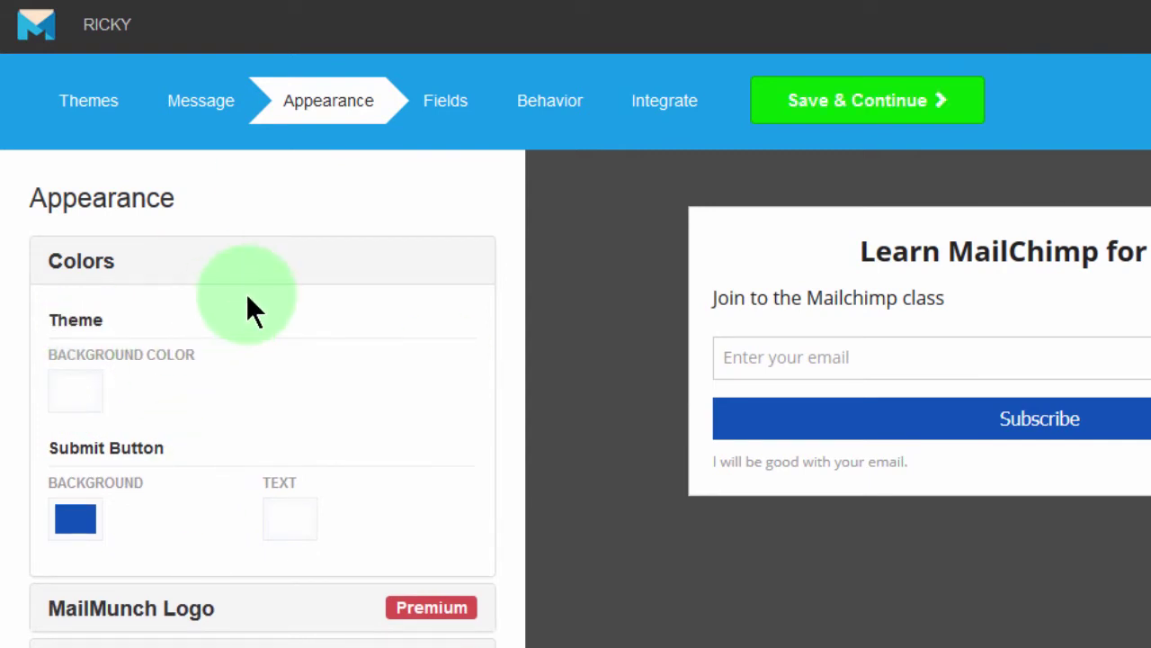
Change the submit button's background color to green (hex 0FBA0F) and save the appearance settings
{"action": "left_click", "coordinate": [72, 518]}
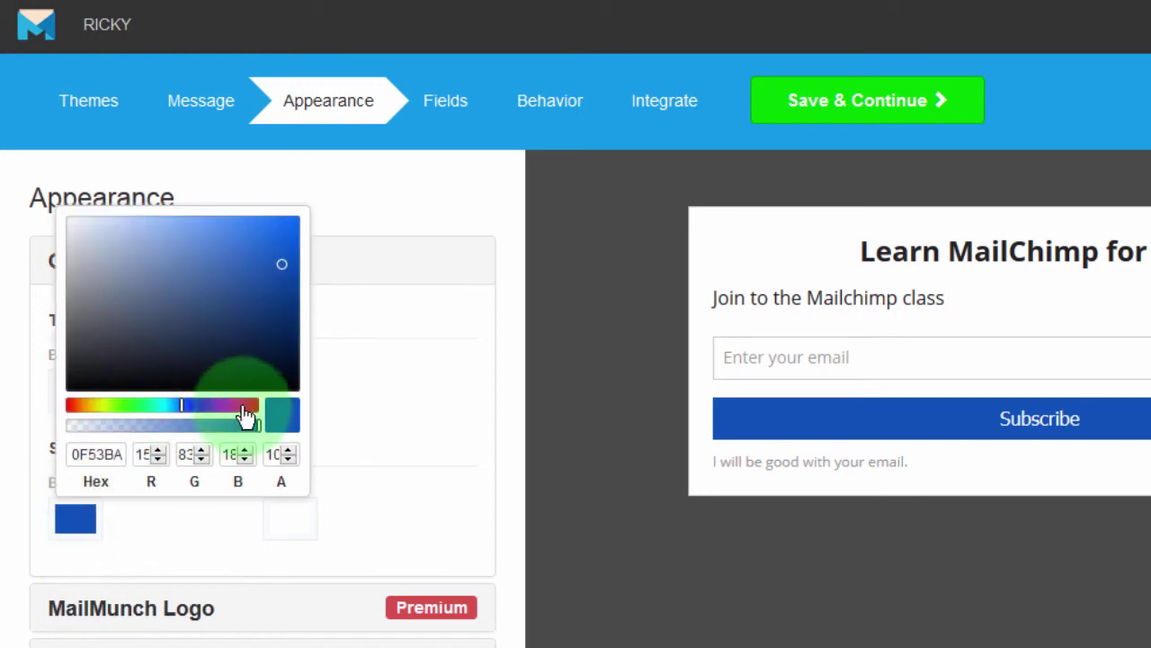
{"action": "left_click_drag", "start_coordinate": [246, 414], "coordinate": [133, 414]}
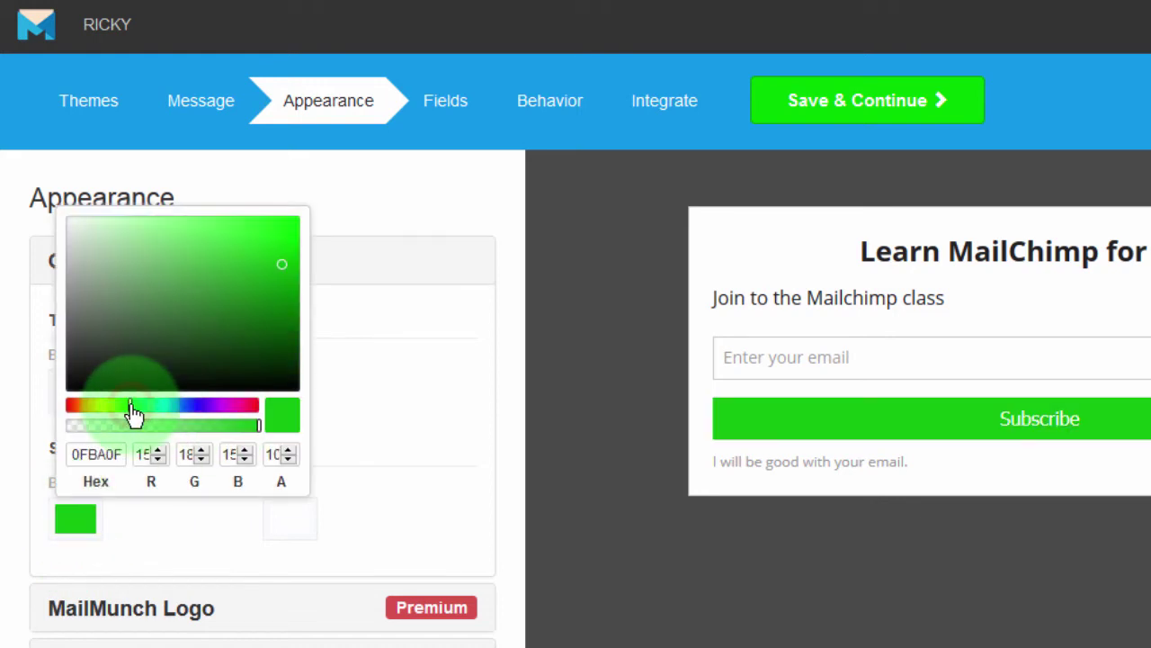
{"action": "left_click", "coordinate": [418, 403]}
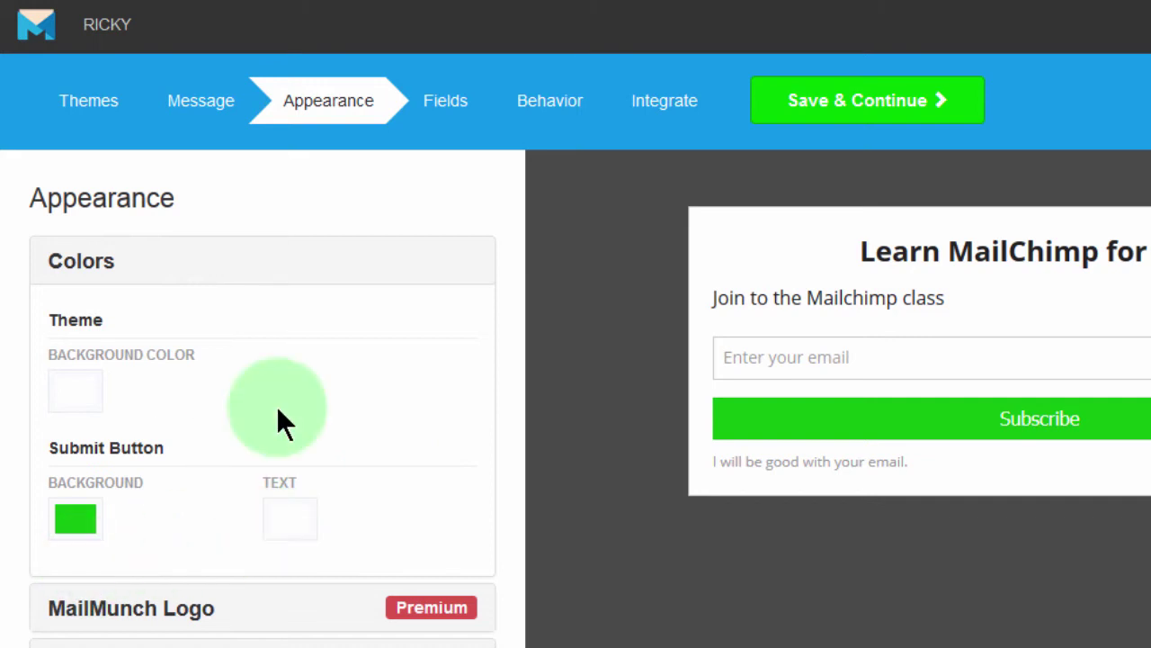
{"action": "scroll", "coordinate": [167, 630], "scroll_direction": "down", "scroll_amount": 2}
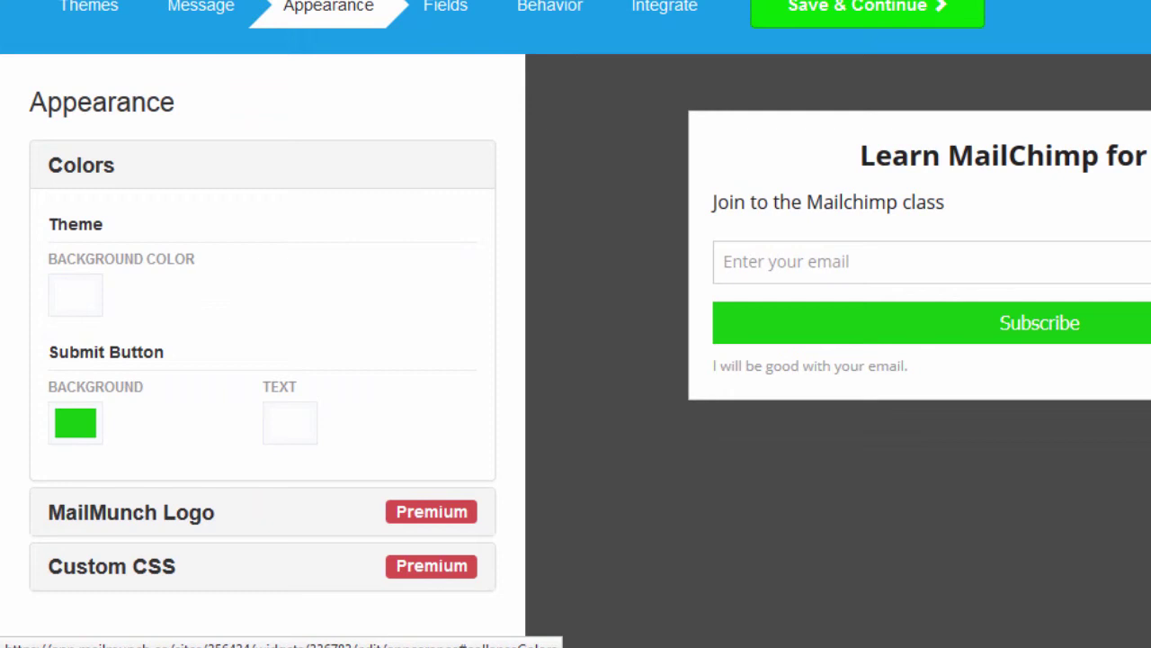
{"action": "scroll", "coordinate": [576, 324], "scroll_direction": "down", "scroll_amount": 3}
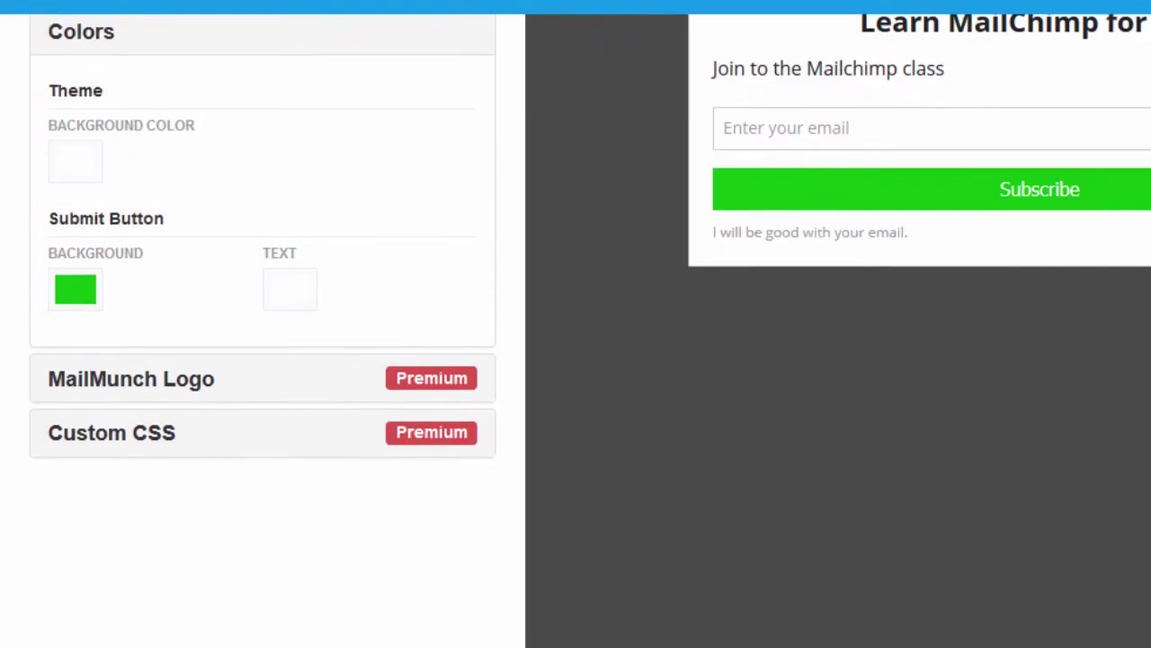
{"action": "scroll", "coordinate": [576, 323], "scroll_direction": "up", "scroll_amount": 3}
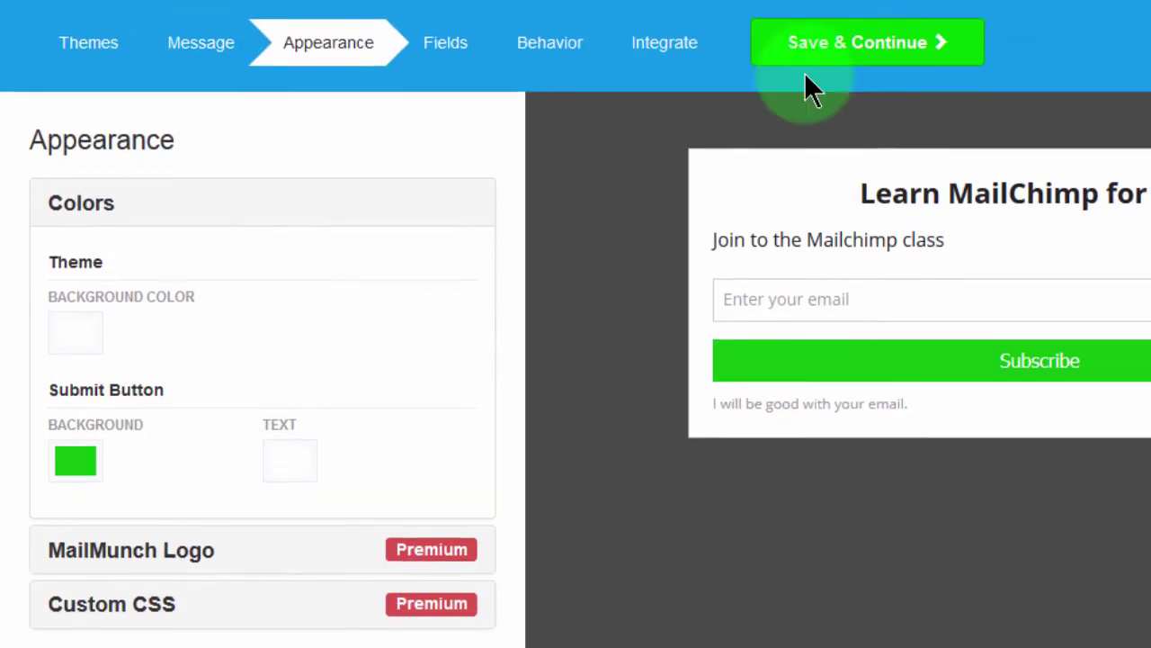
{"action": "left_click", "coordinate": [829, 56]}
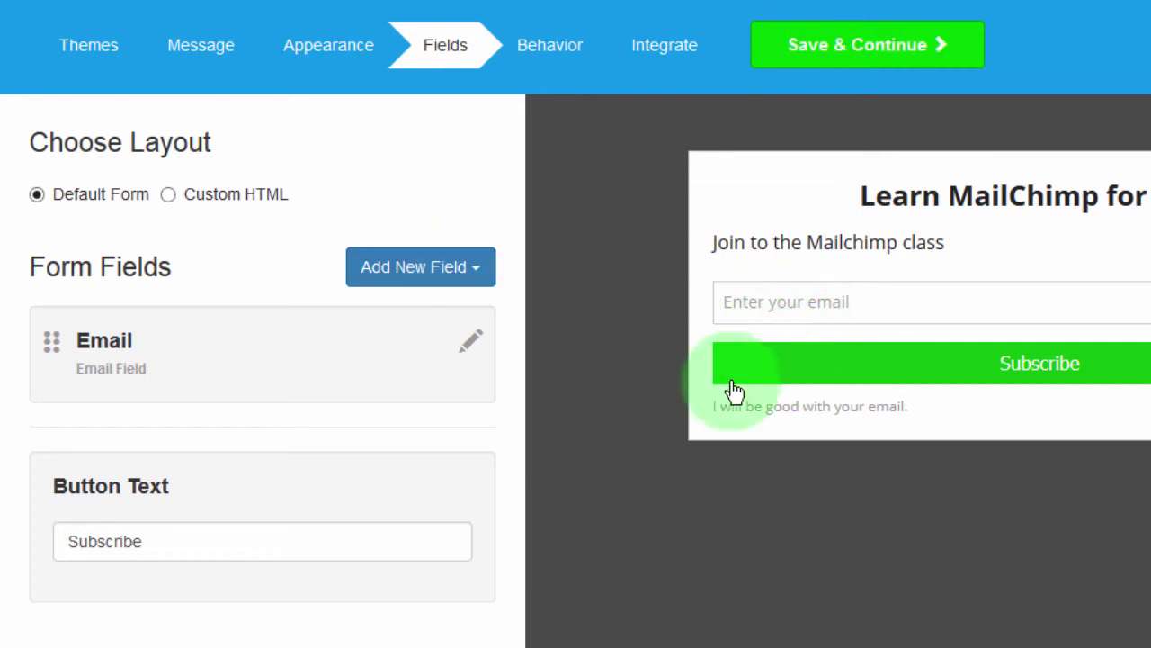
Add the predefined Name field to the opt-in form
{"action": "left_click", "coordinate": [477, 267]}
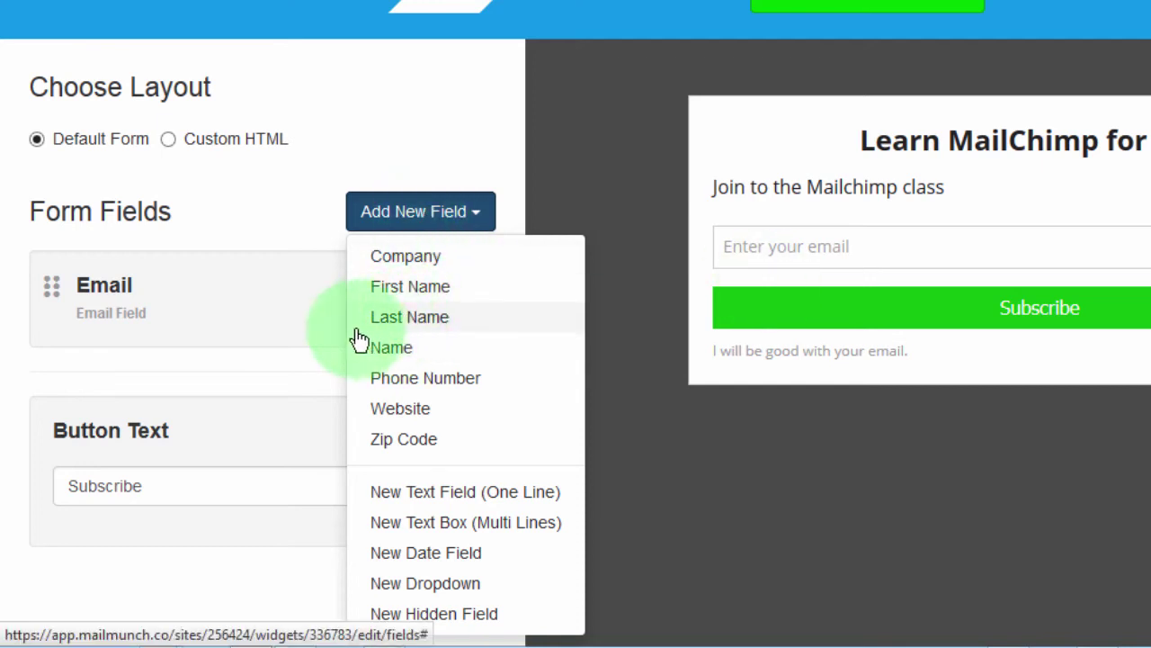
{"action": "left_click", "coordinate": [402, 358]}
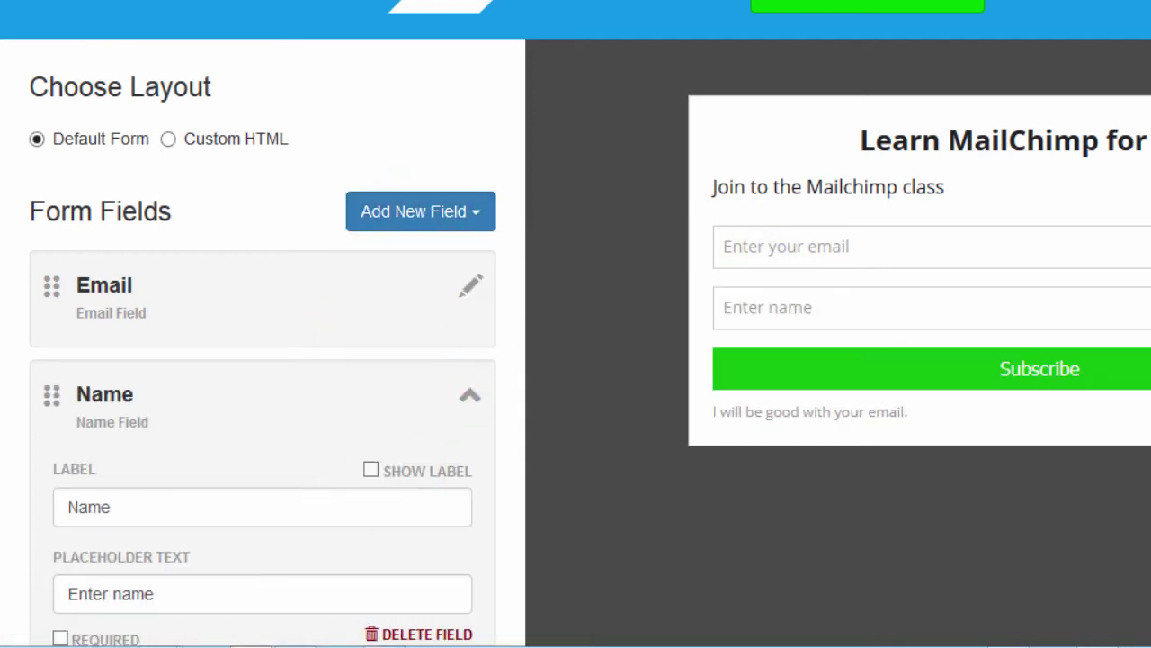
{"action": "scroll", "coordinate": [488, 396], "scroll_direction": "down", "scroll_amount": 3}
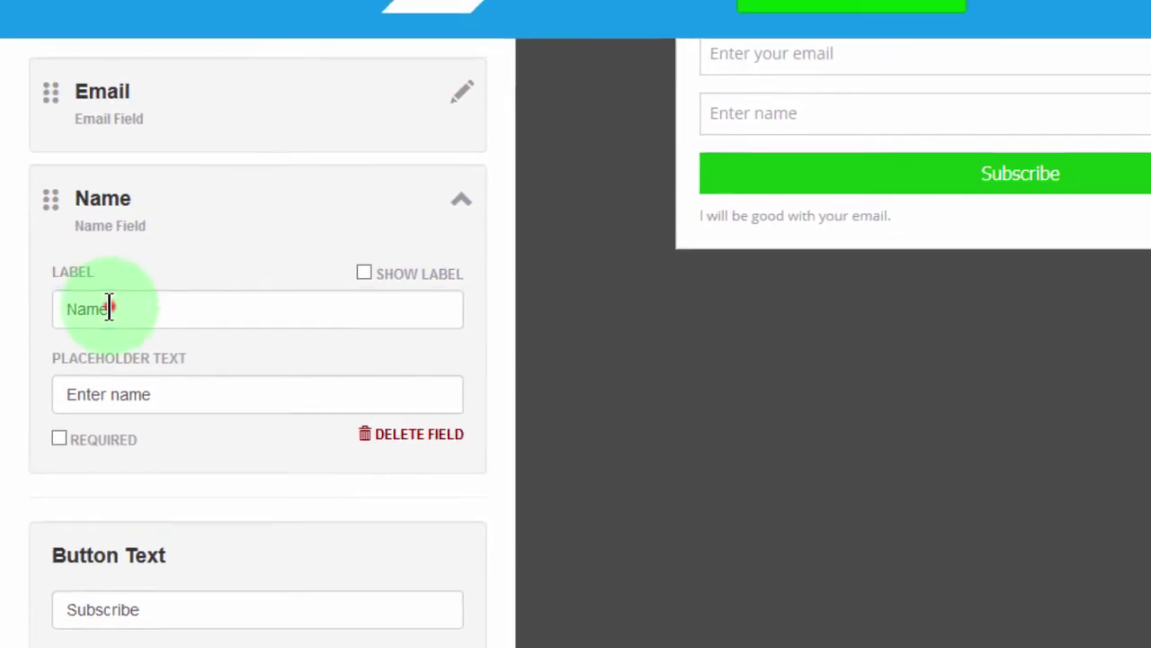
{"action": "left_click_drag", "start_coordinate": [110, 281], "coordinate": [23, 275]}
{"action": "left_click", "coordinate": [142, 334]}
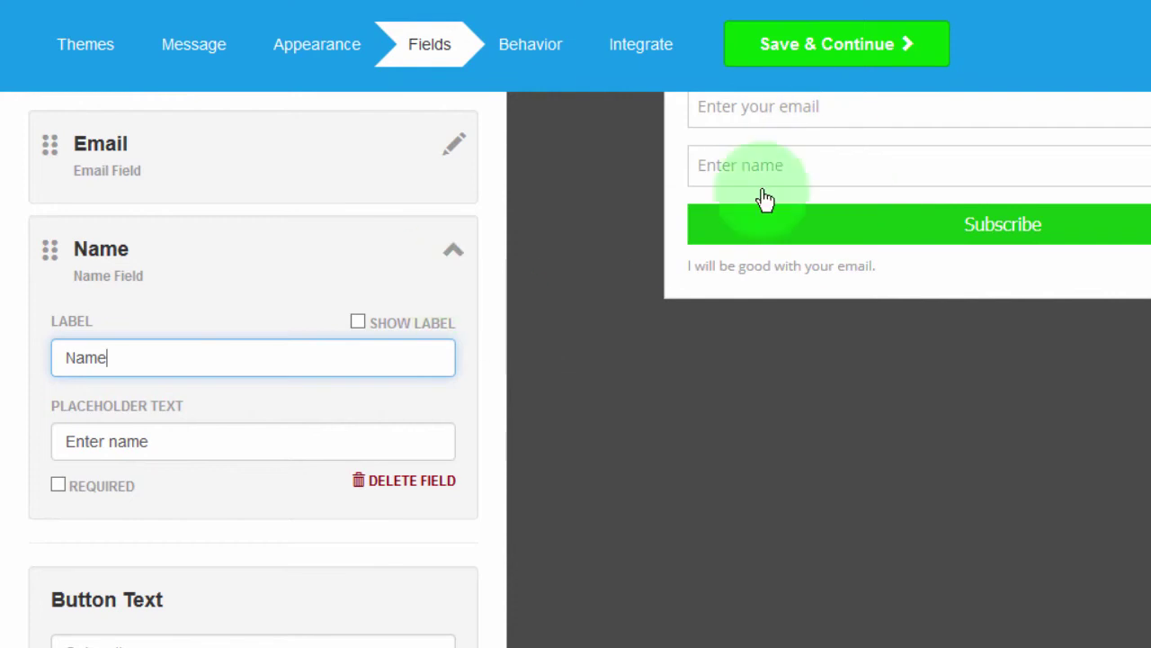
{"action": "left_click", "coordinate": [800, 169]}
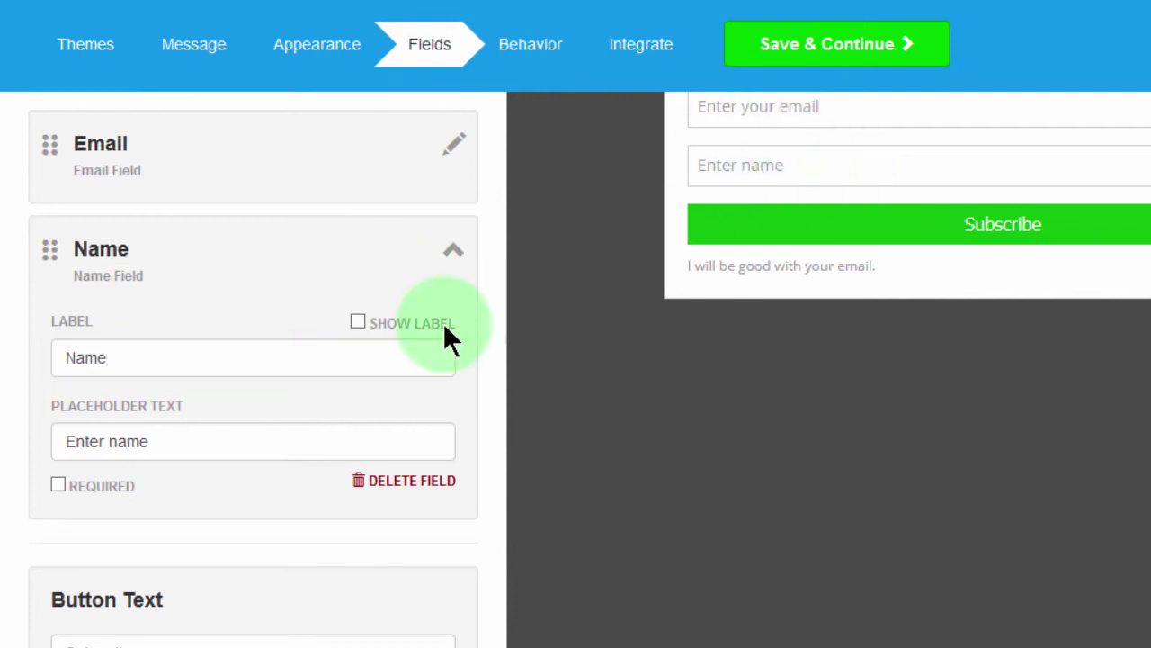
Try the Name field's show-label and required options, switching each one on and back off
{"action": "left_click", "coordinate": [358, 322]}
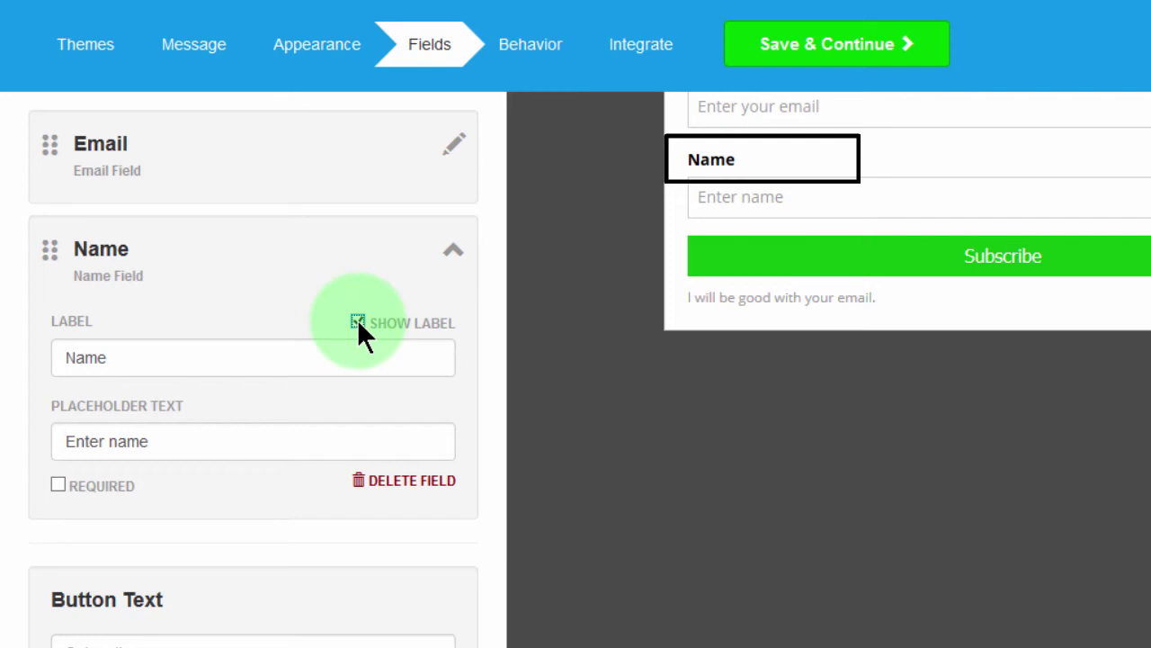
{"action": "left_click", "coordinate": [358, 322]}
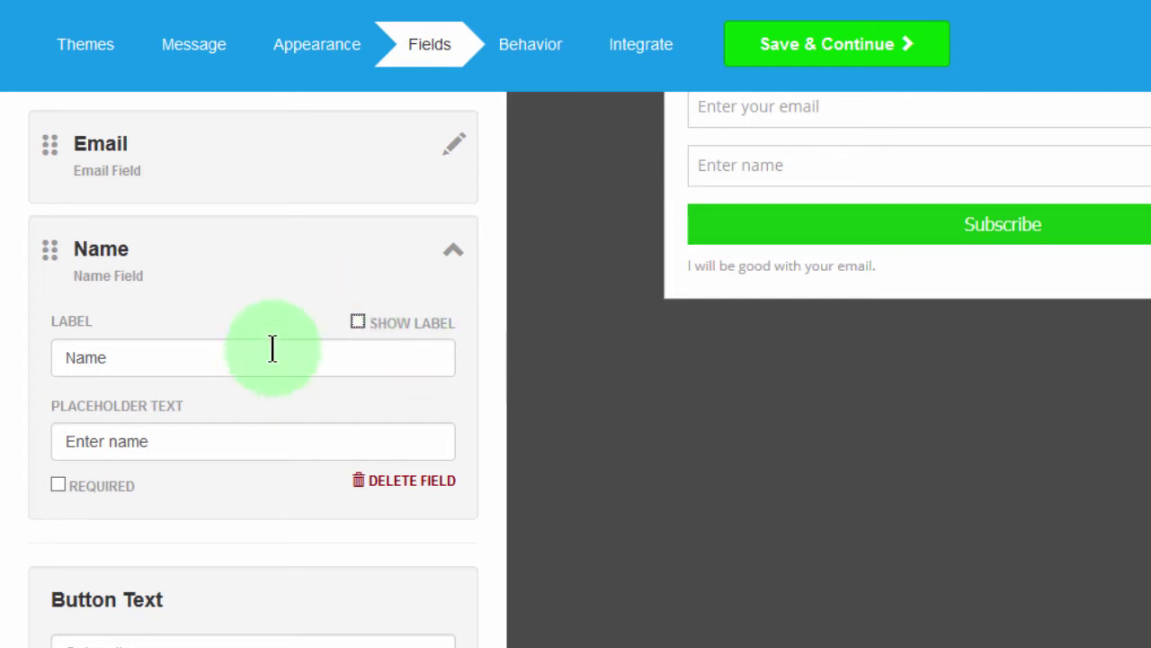
{"action": "left_click", "coordinate": [58, 486]}
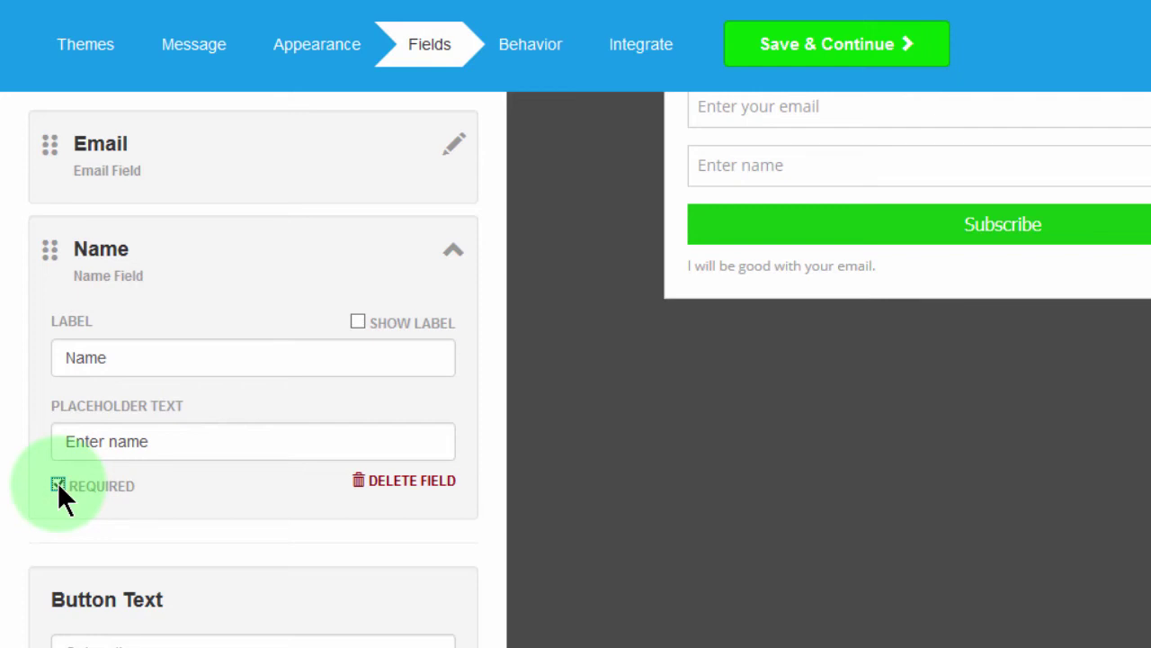
{"action": "left_click", "coordinate": [57, 485]}
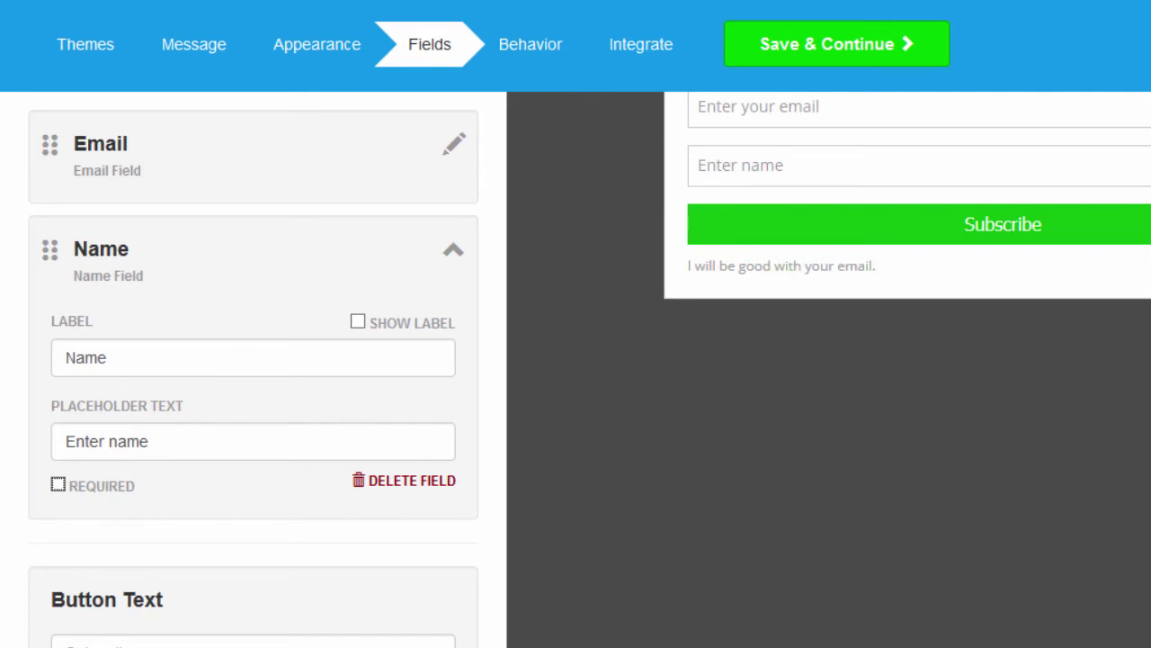
Delete the Name field, set the submit button's text to "Join Class .", and save the field settings
{"action": "left_click", "coordinate": [406, 482]}
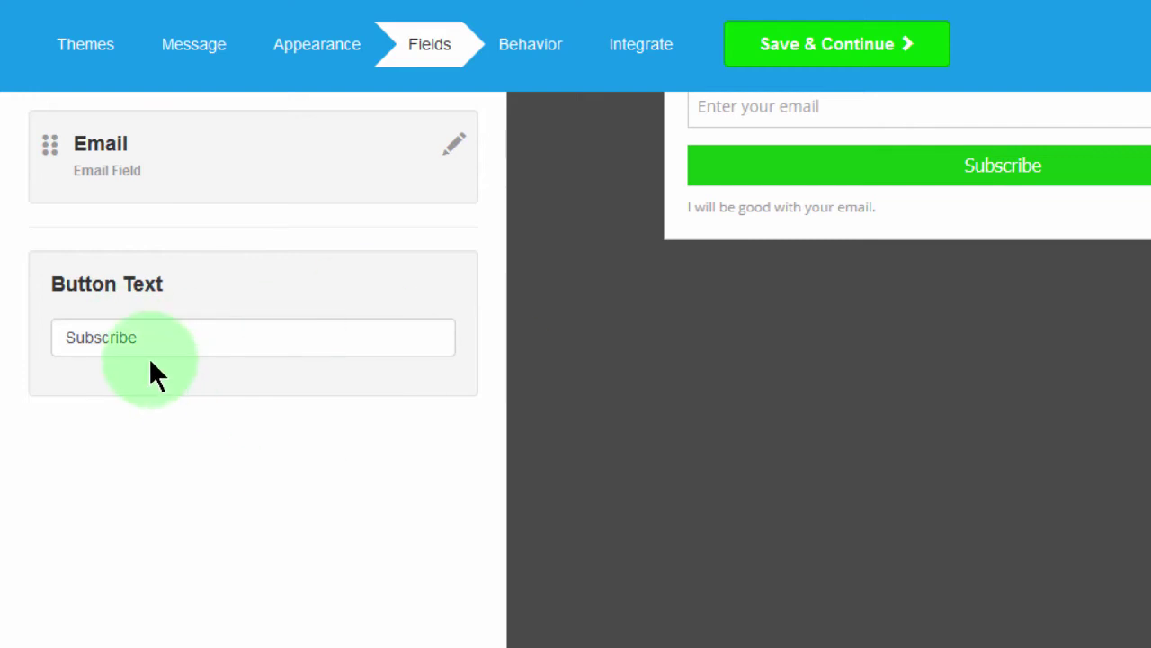
{"action": "left_click", "coordinate": [139, 335]}
{"action": "key", "text": "ctrl+a"}
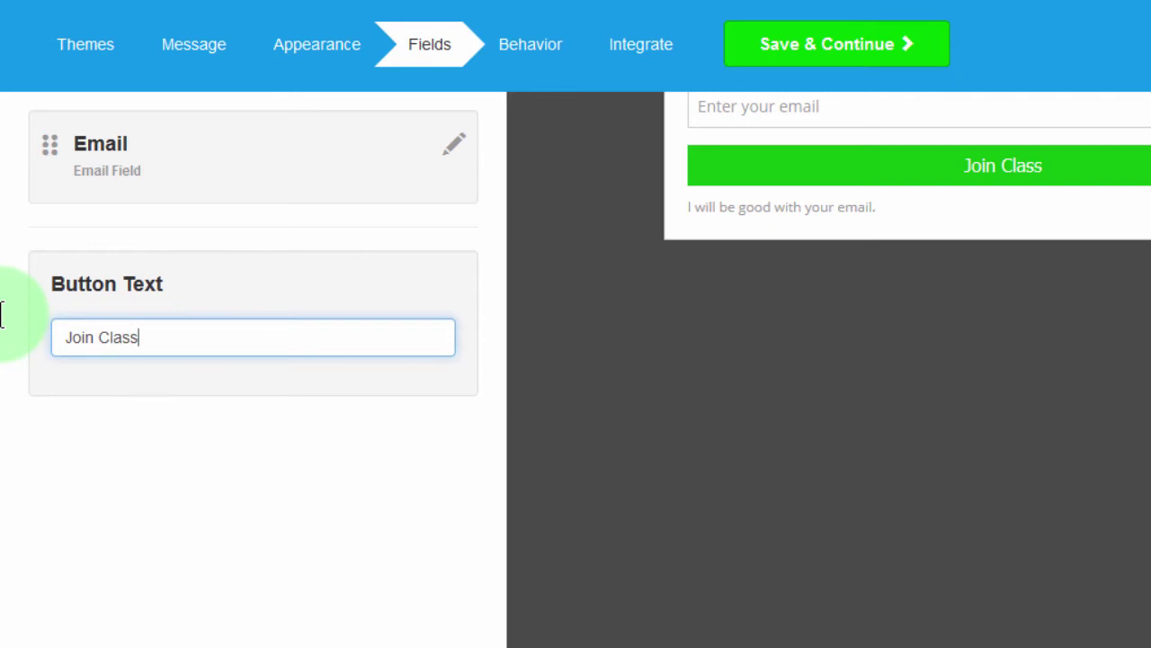
{"action": "type", "text": "Join Class ."}
{"action": "scroll", "coordinate": [2, 315], "scroll_direction": "up", "scroll_amount": 3}
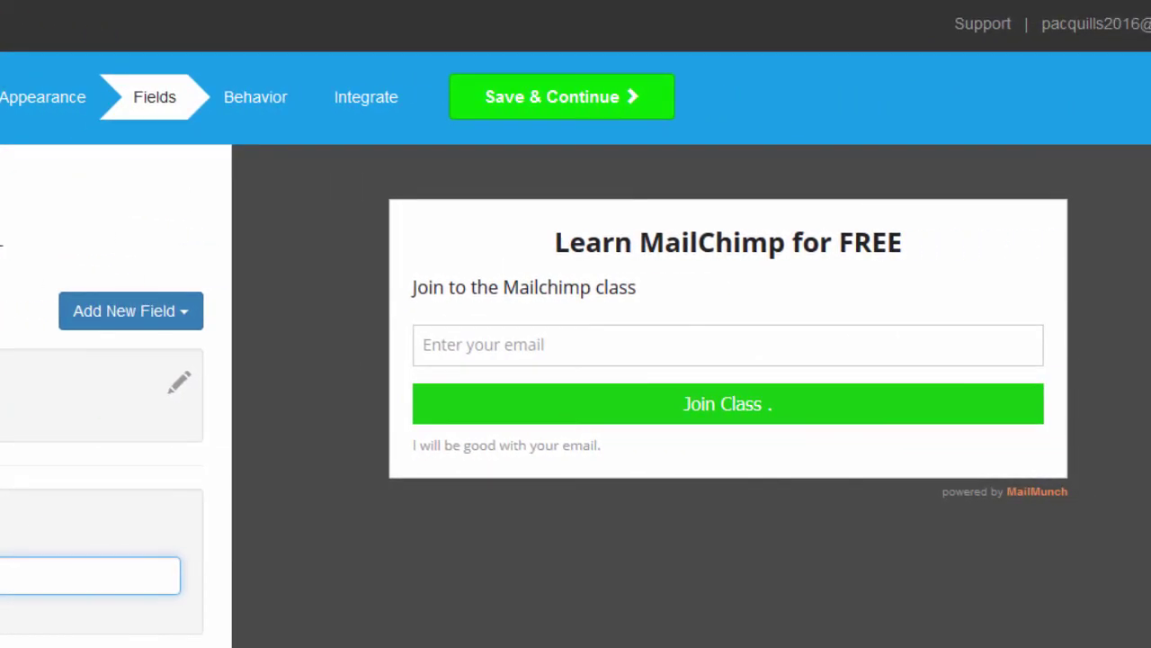
{"action": "left_click", "coordinate": [586, 115]}
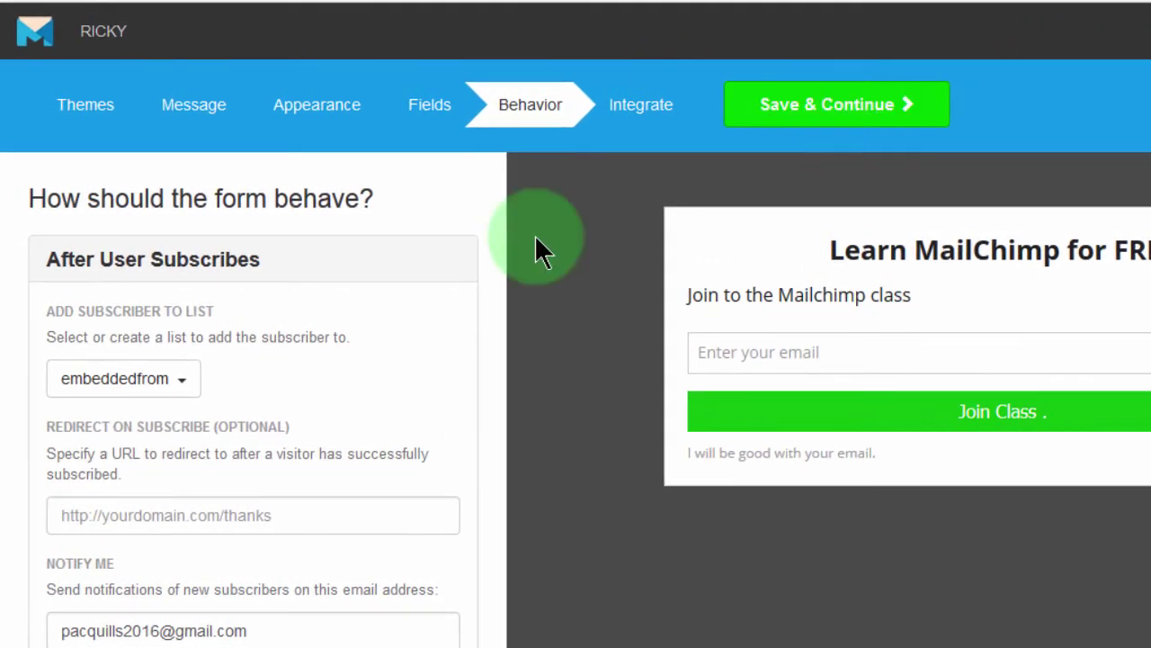
Enable hiding the form from users who have already subscribed
{"action": "scroll", "coordinate": [576, 378], "scroll_direction": "down", "scroll_amount": 3}
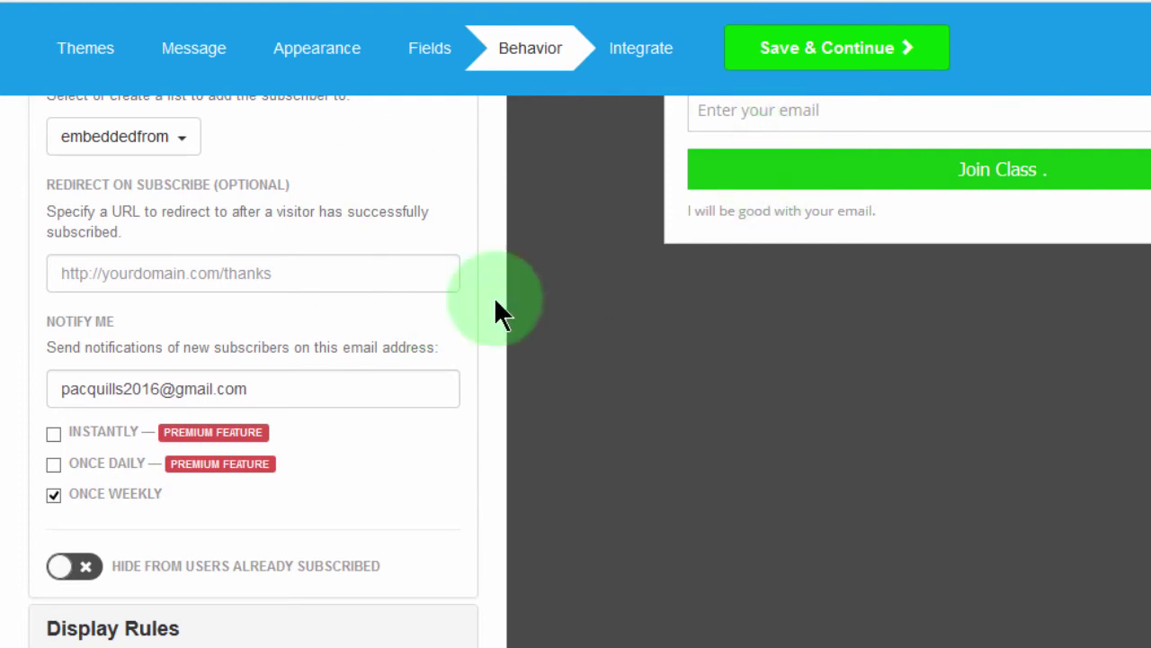
{"action": "left_click", "coordinate": [275, 270]}
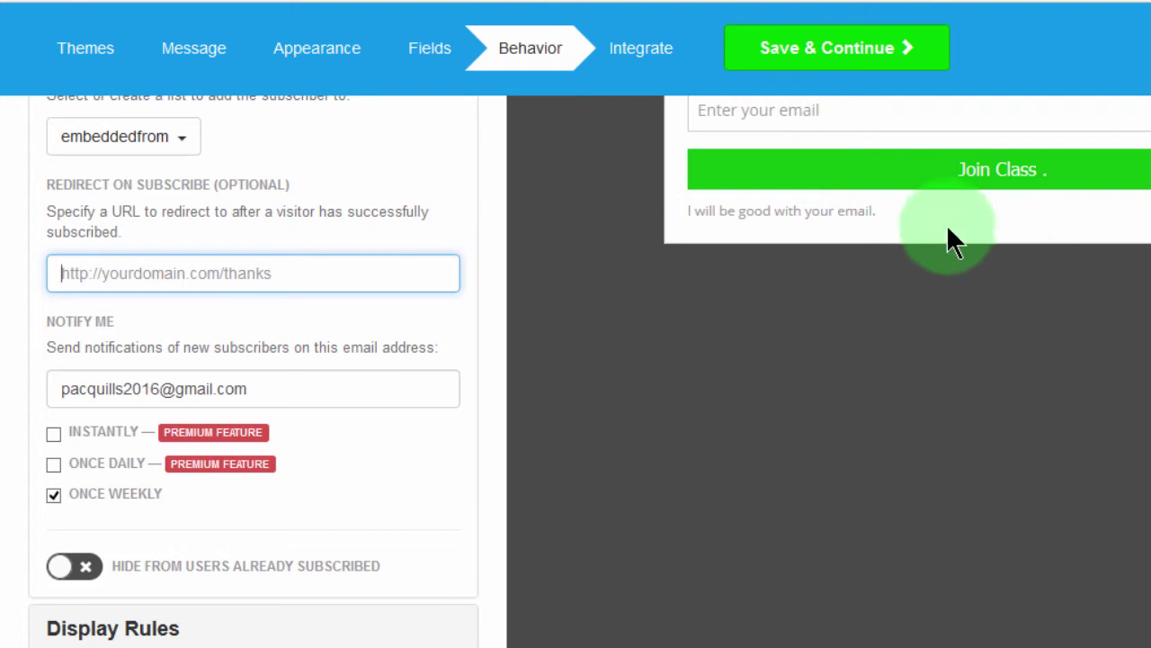
{"action": "mouse_move", "coordinate": [208, 577]}
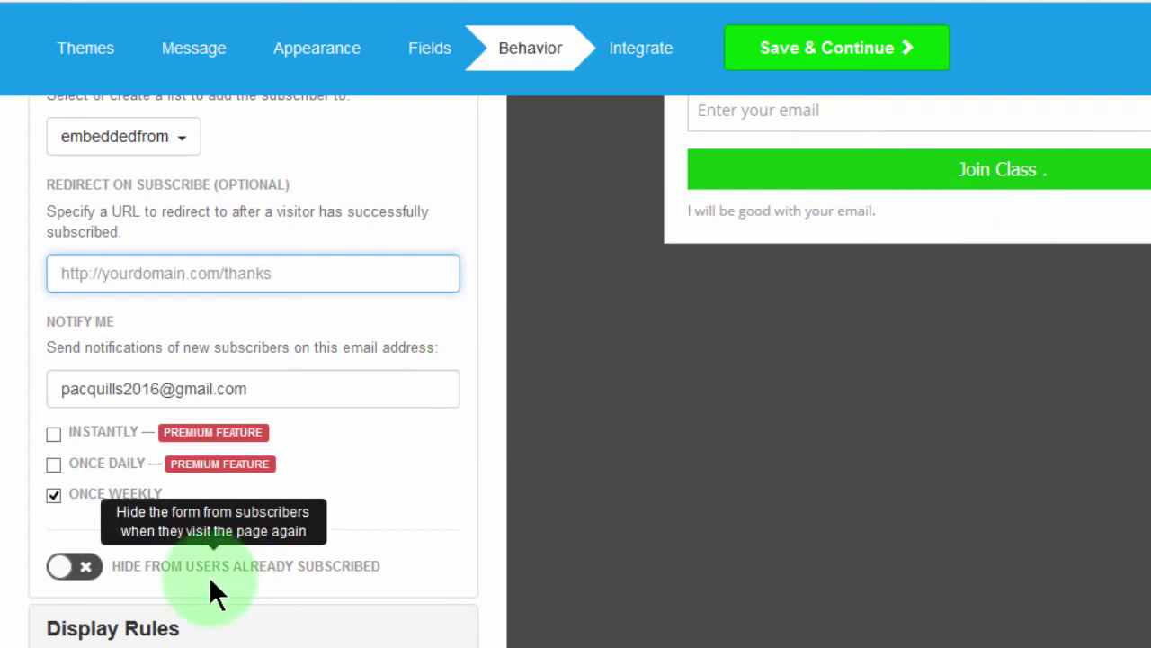
{"action": "left_click", "coordinate": [88, 571]}
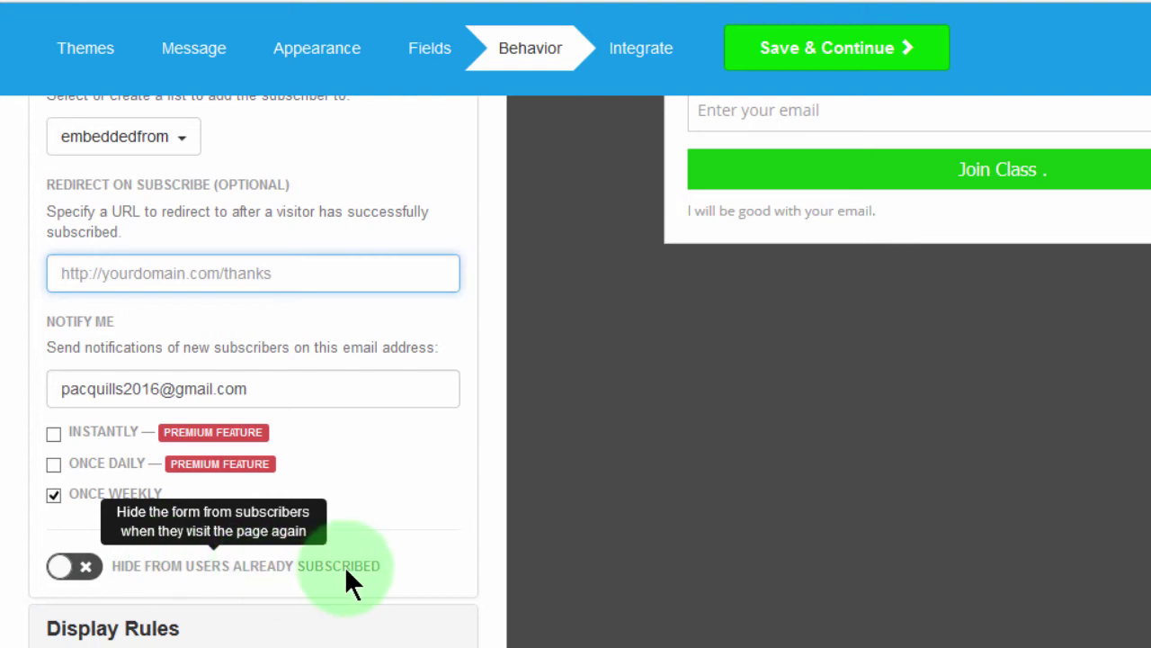
{"action": "scroll", "coordinate": [64, 555], "scroll_direction": "down", "scroll_amount": 1}
{"action": "left_click", "coordinate": [61, 535]}
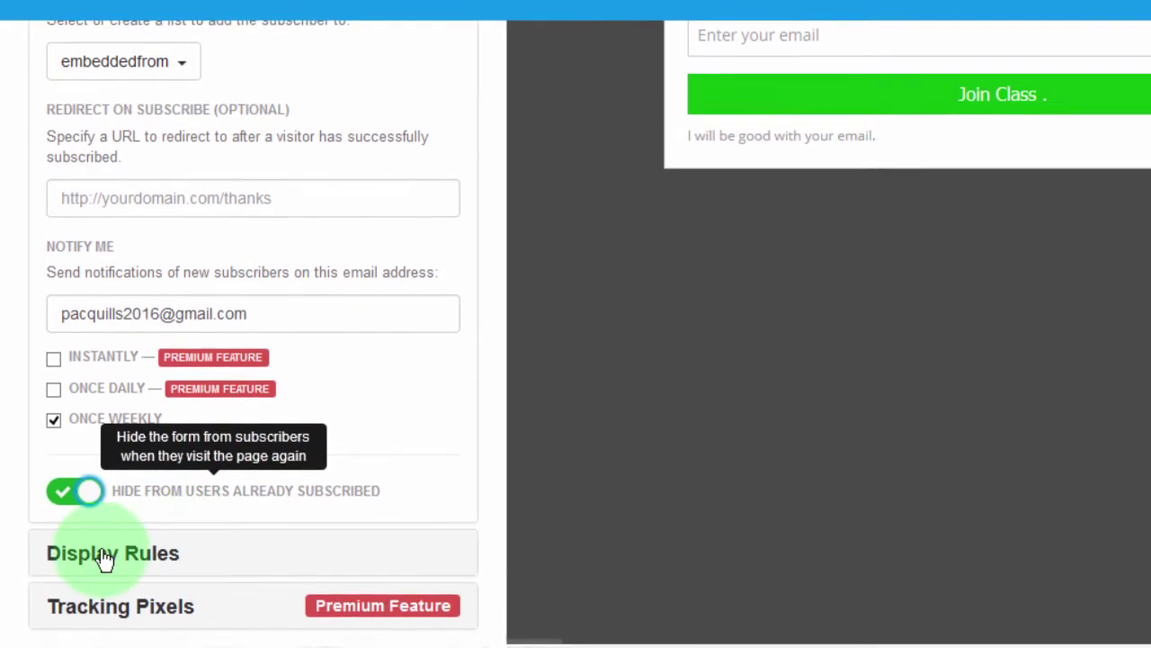
Add a new display rule with "Dont show on" and "URLs containing" as its conditions
{"action": "left_click", "coordinate": [105, 558]}
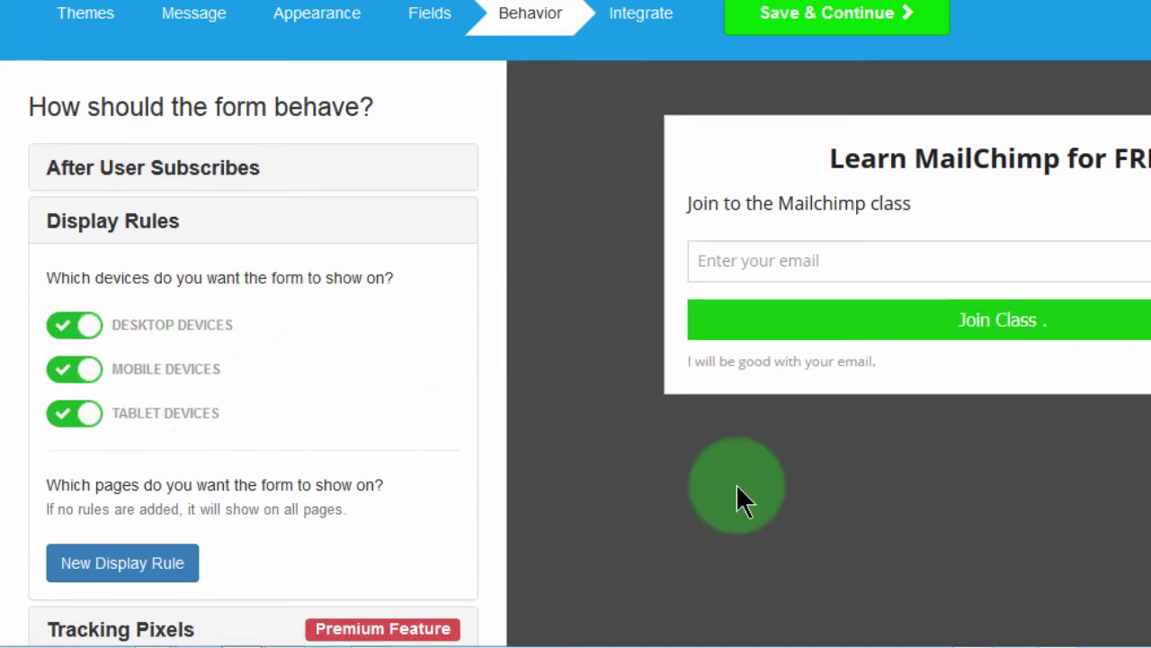
{"action": "scroll", "coordinate": [576, 360], "scroll_direction": "down", "scroll_amount": 2}
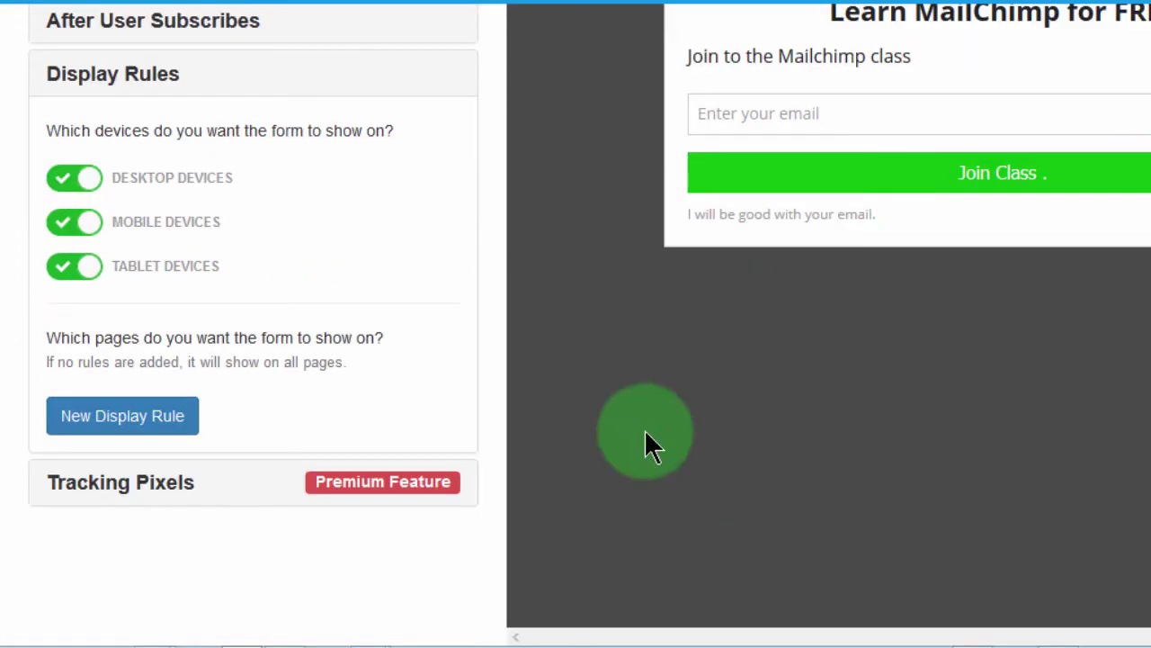
{"action": "left_click", "coordinate": [126, 421]}
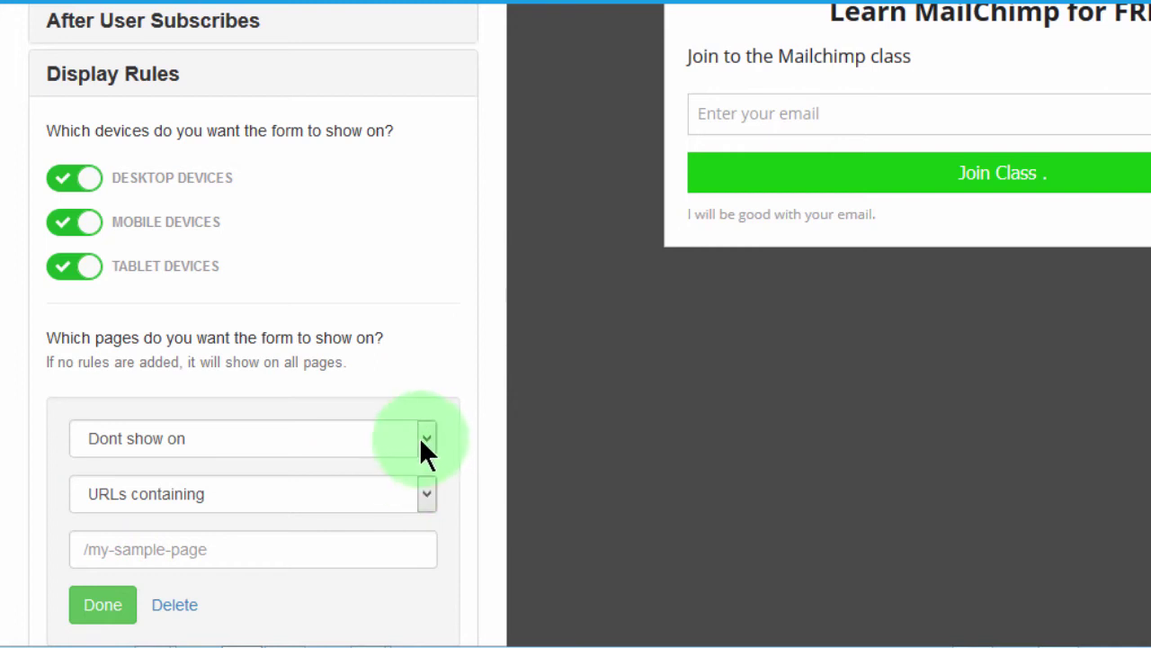
{"action": "left_click", "coordinate": [423, 483]}
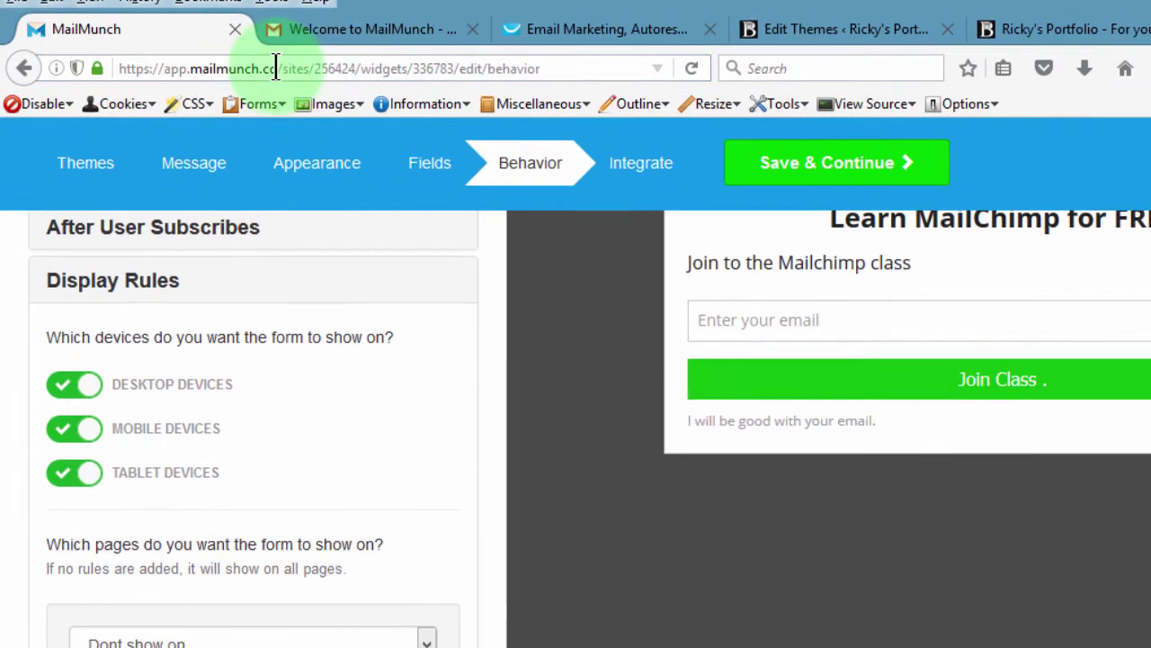
Highlight the "sites/" part of the current page address as an example of text a URL can contain
{"action": "left_click", "coordinate": [283, 69]}
{"action": "left_click", "coordinate": [284, 68]}
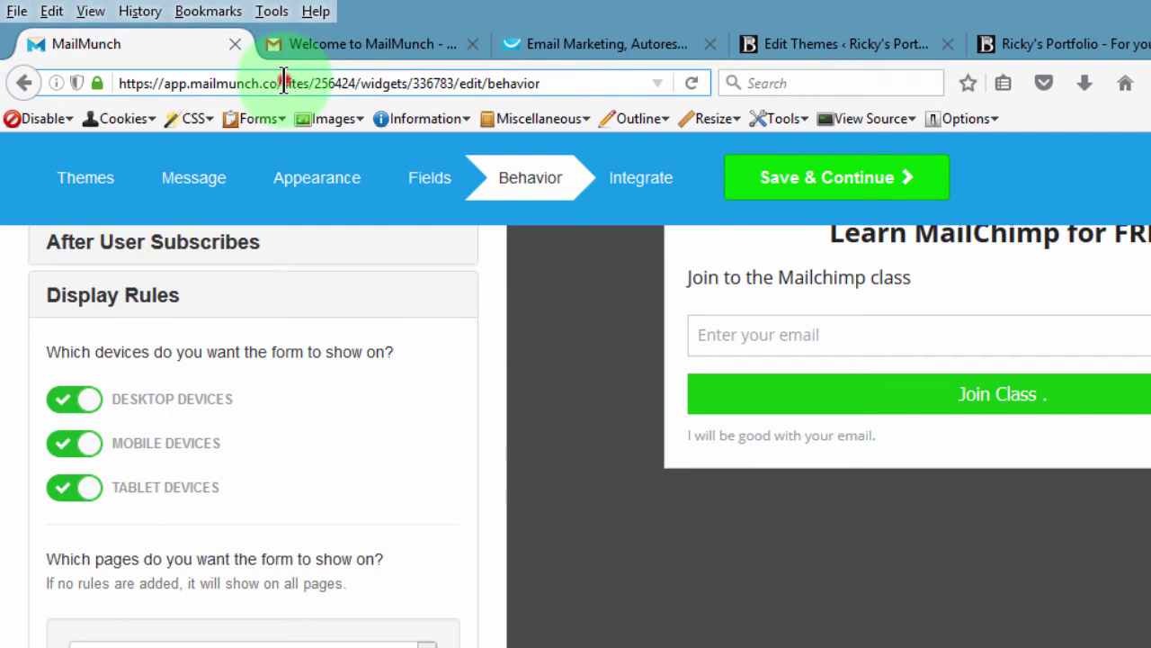
{"action": "left_click_drag", "start_coordinate": [283, 81], "coordinate": [304, 81]}
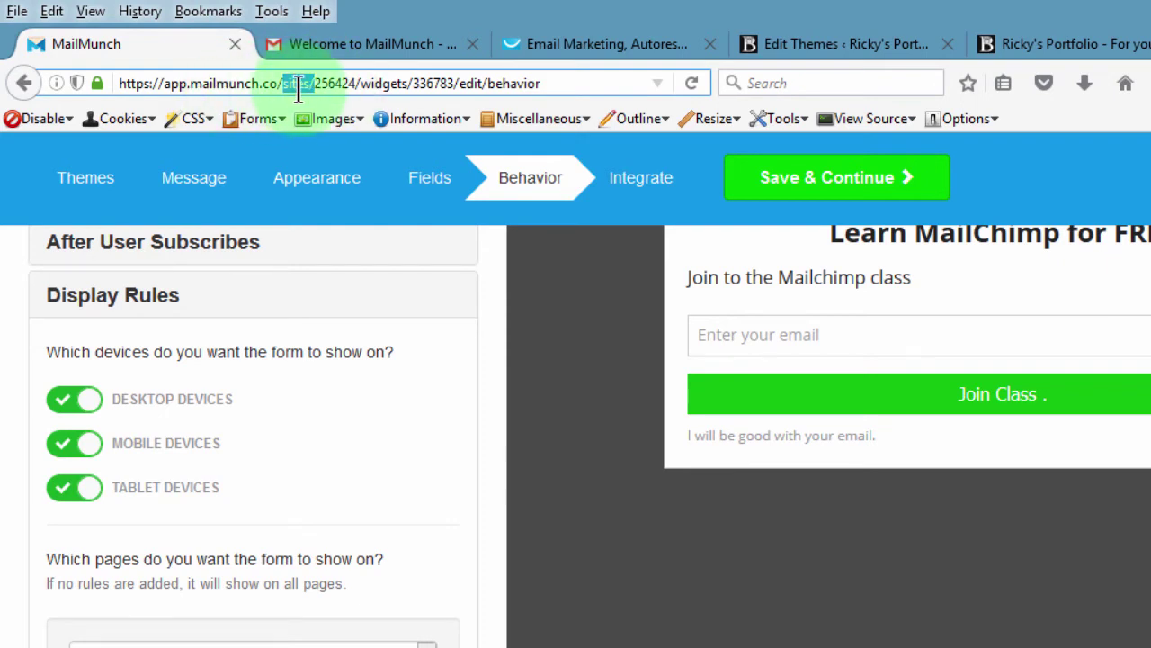
{"action": "left_click_drag", "start_coordinate": [282, 81], "coordinate": [311, 81]}
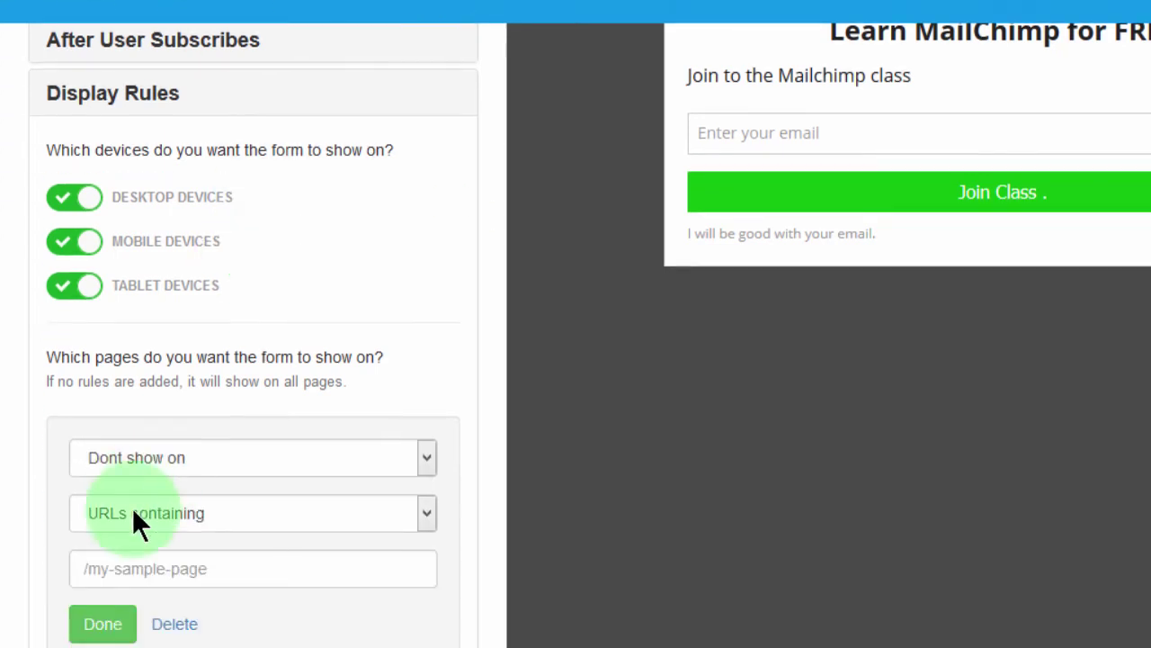
Try a URL pattern starting with "/" in the display rule, and save the behavior settings to continue to integration
{"action": "left_click", "coordinate": [123, 570]}
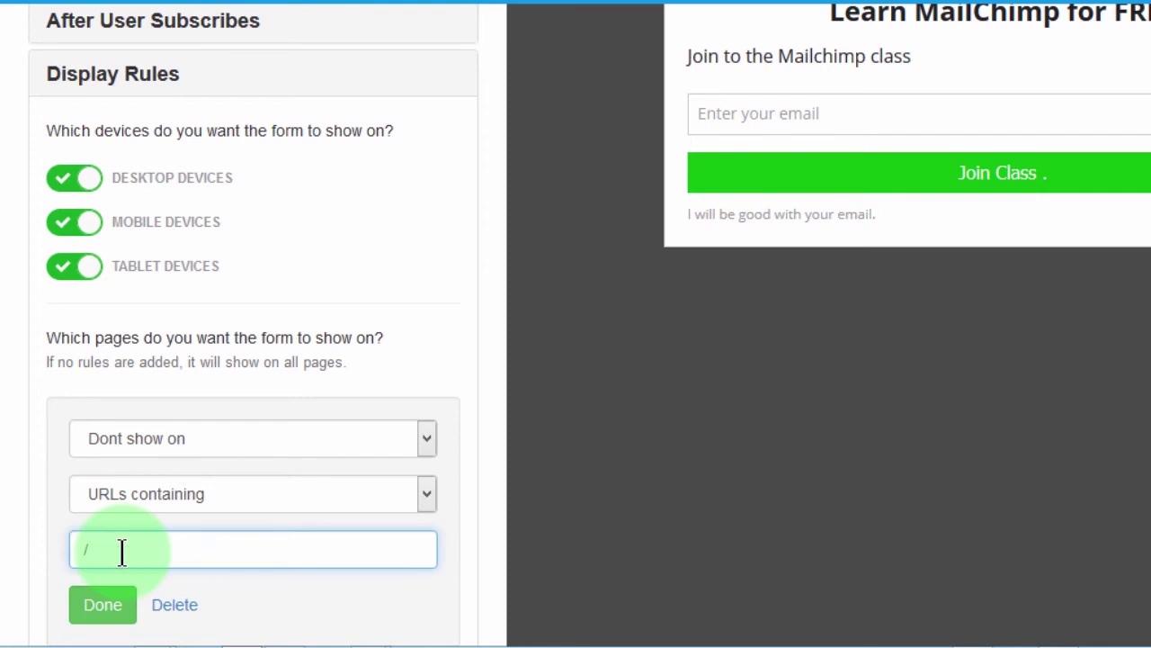
{"action": "left_click_drag", "start_coordinate": [123, 550], "coordinate": [11, 551]}
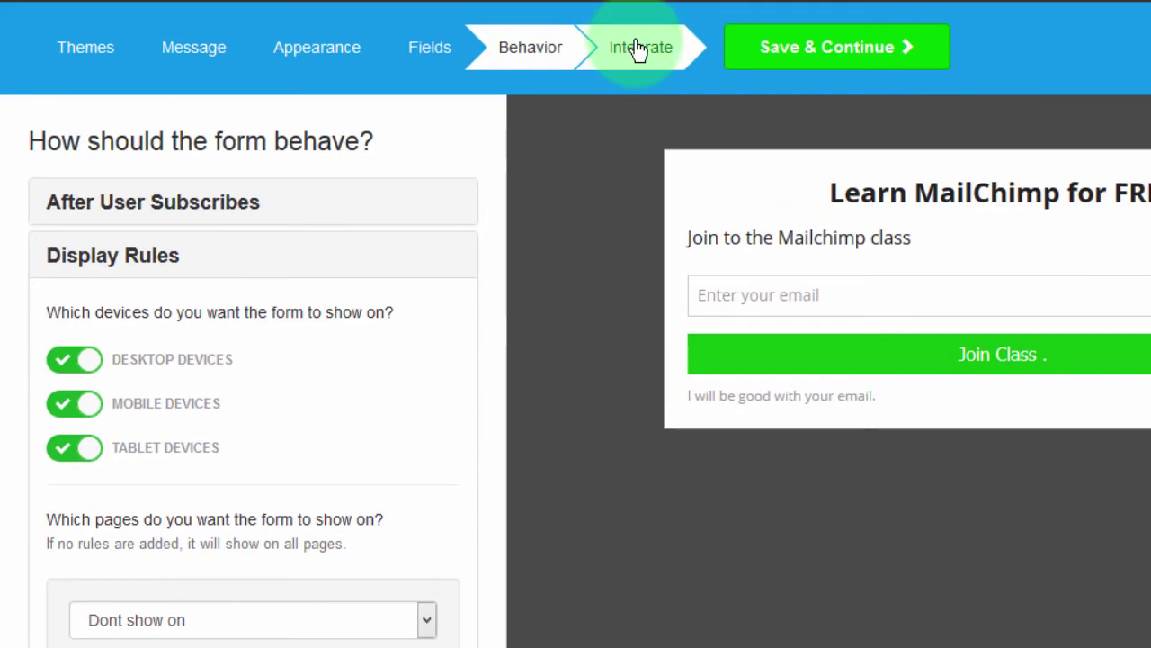
{"action": "left_click", "coordinate": [797, 41]}
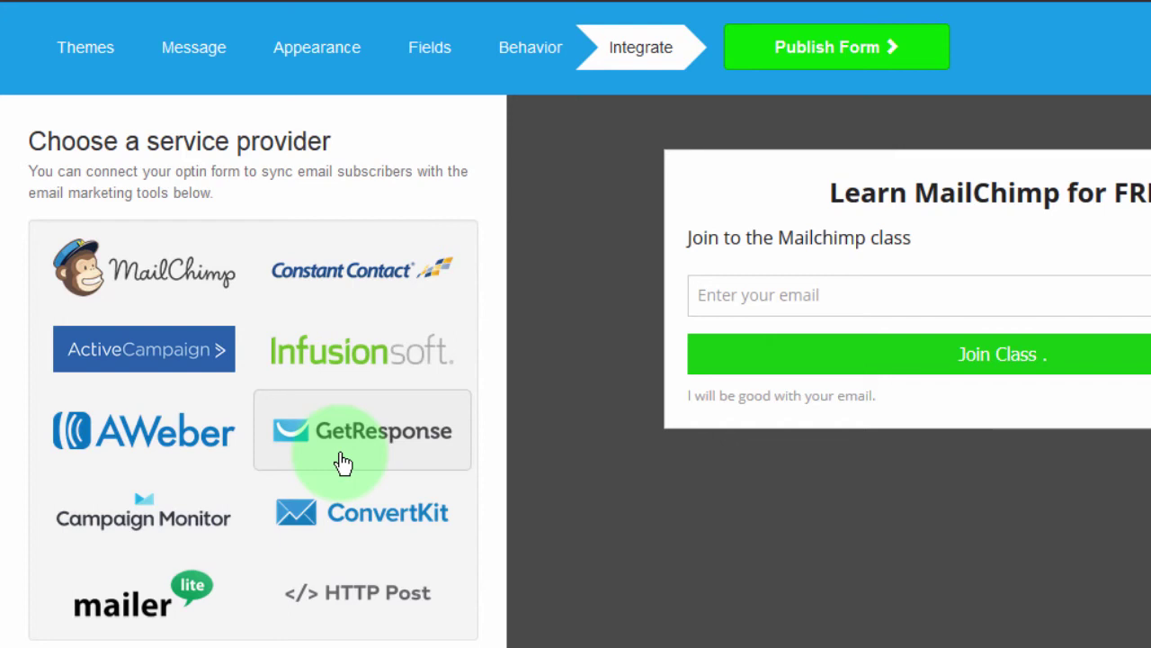
Select MailChimp as the service provider and connect the form to the Bizanosa account
{"action": "left_click", "coordinate": [150, 273]}
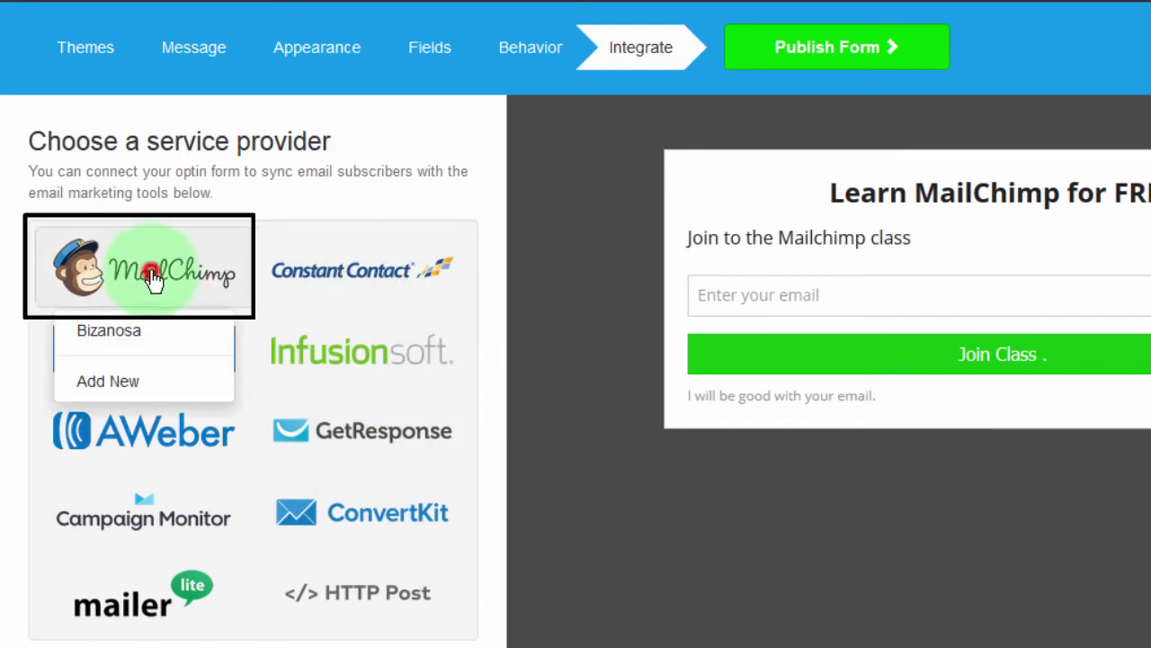
{"action": "left_click", "coordinate": [99, 342]}
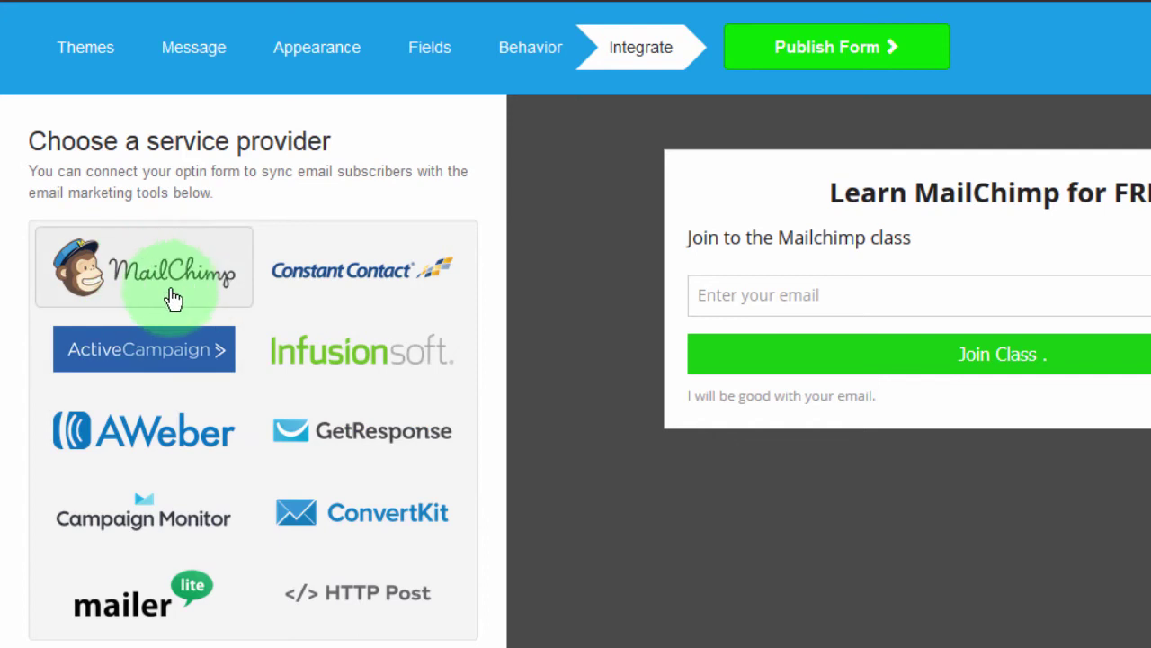
{"action": "left_click", "coordinate": [150, 295]}
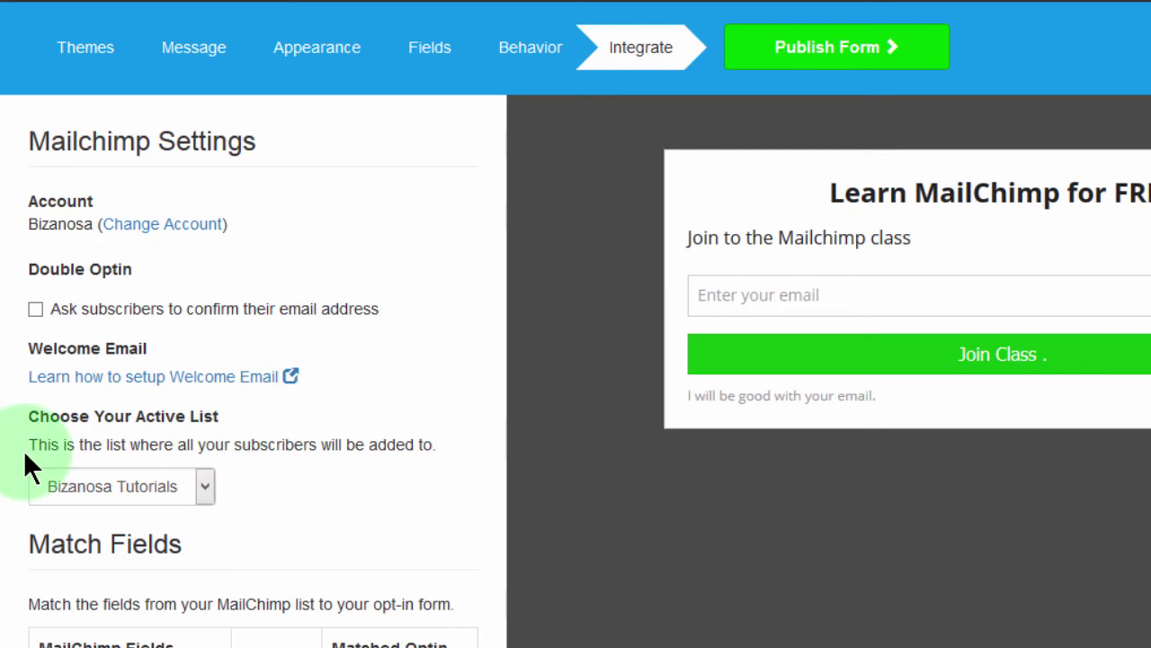
Set p.Bizanosa as the active MailChimp list, review the field matching, and publish the form
{"action": "left_click", "coordinate": [211, 487]}
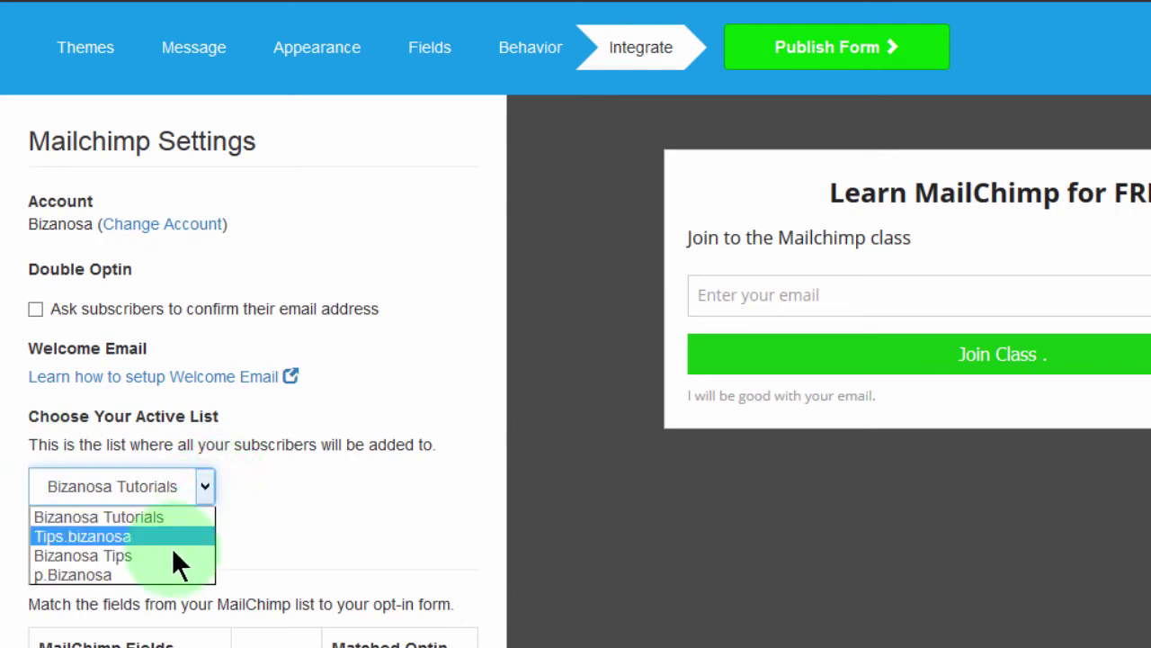
{"action": "left_click", "coordinate": [139, 573]}
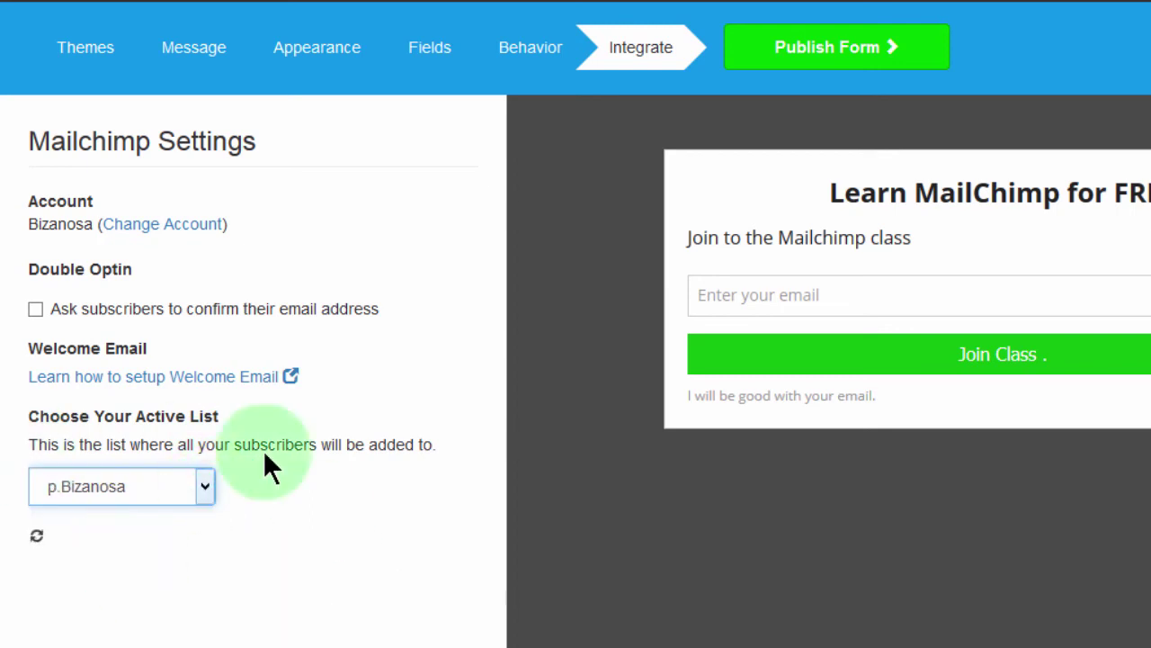
{"action": "scroll", "coordinate": [784, 537], "scroll_direction": "down", "scroll_amount": 2}
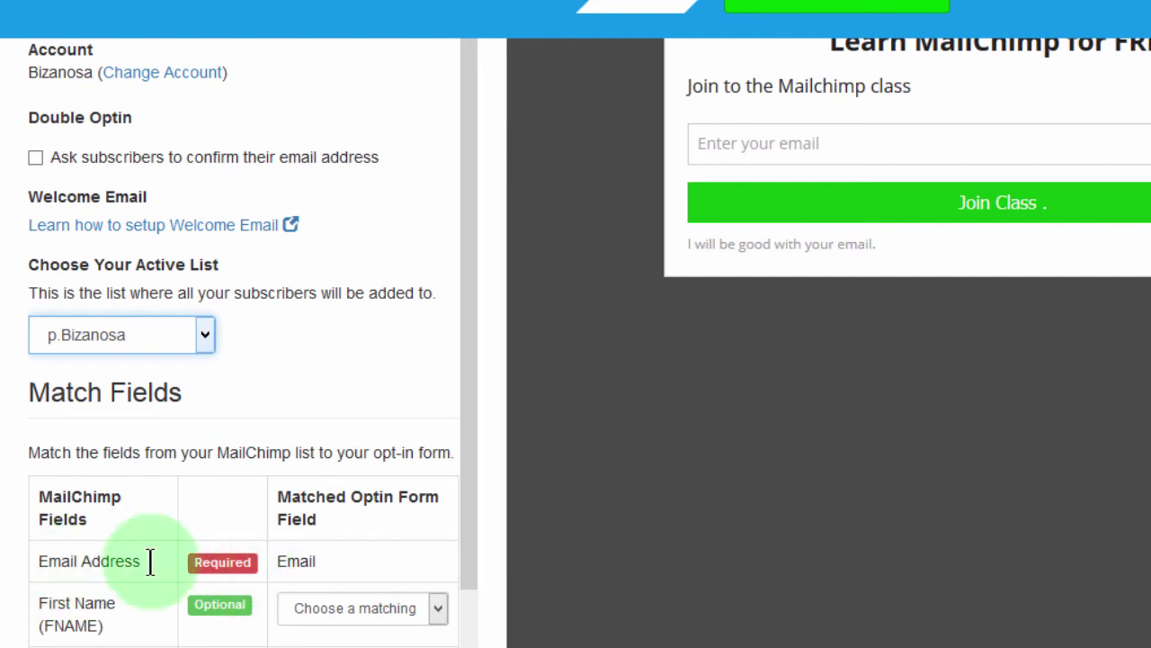
{"action": "left_click_drag", "start_coordinate": [459, 375], "coordinate": [455, 529]}
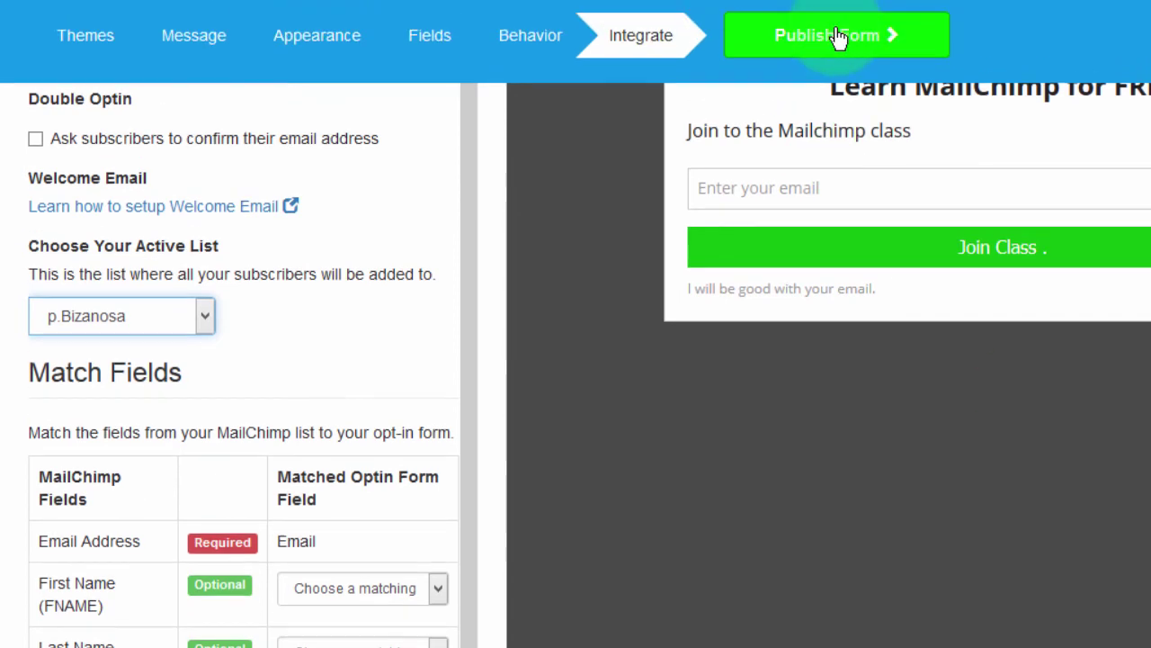
{"action": "left_click", "coordinate": [836, 52]}
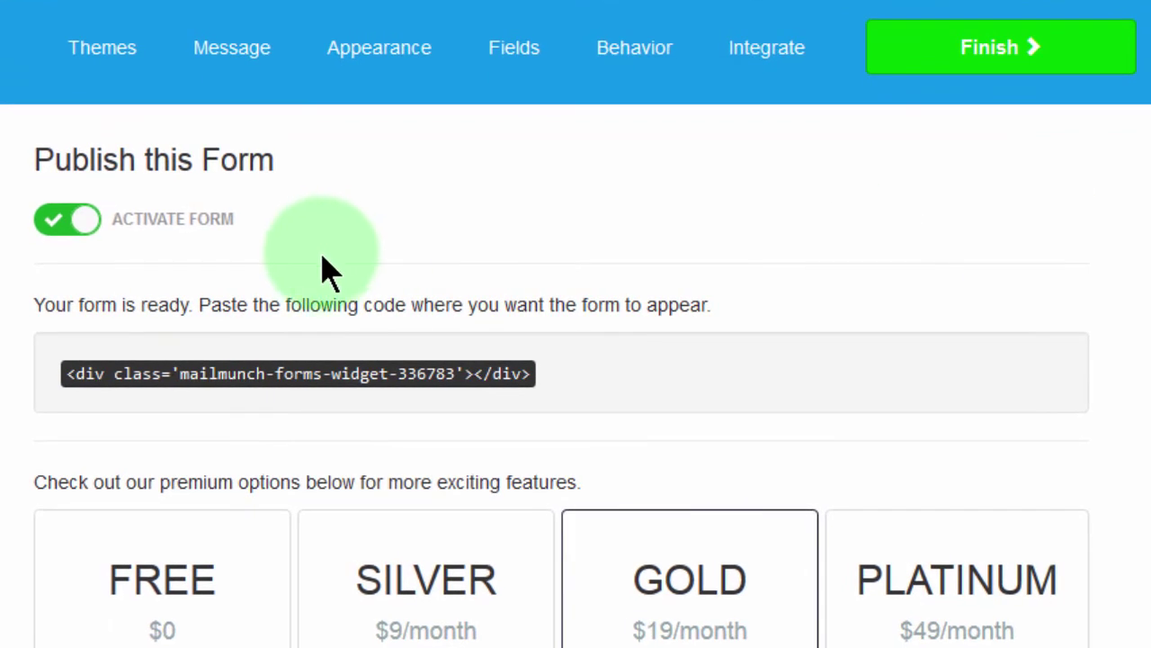
Copy the published form's div embed code and paste it into the text notes below the MailMunch script
{"action": "left_click_drag", "start_coordinate": [63, 374], "coordinate": [558, 393]}
{"action": "key", "text": "ctrl+c"}
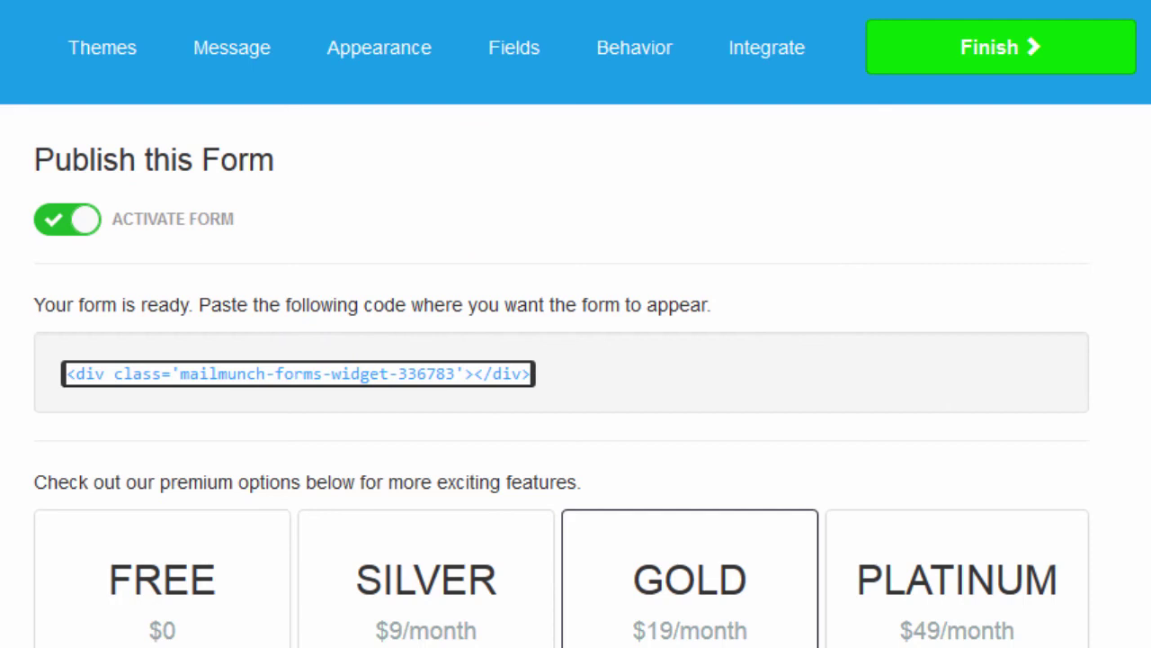
{"action": "left_click", "coordinate": [540, 617]}
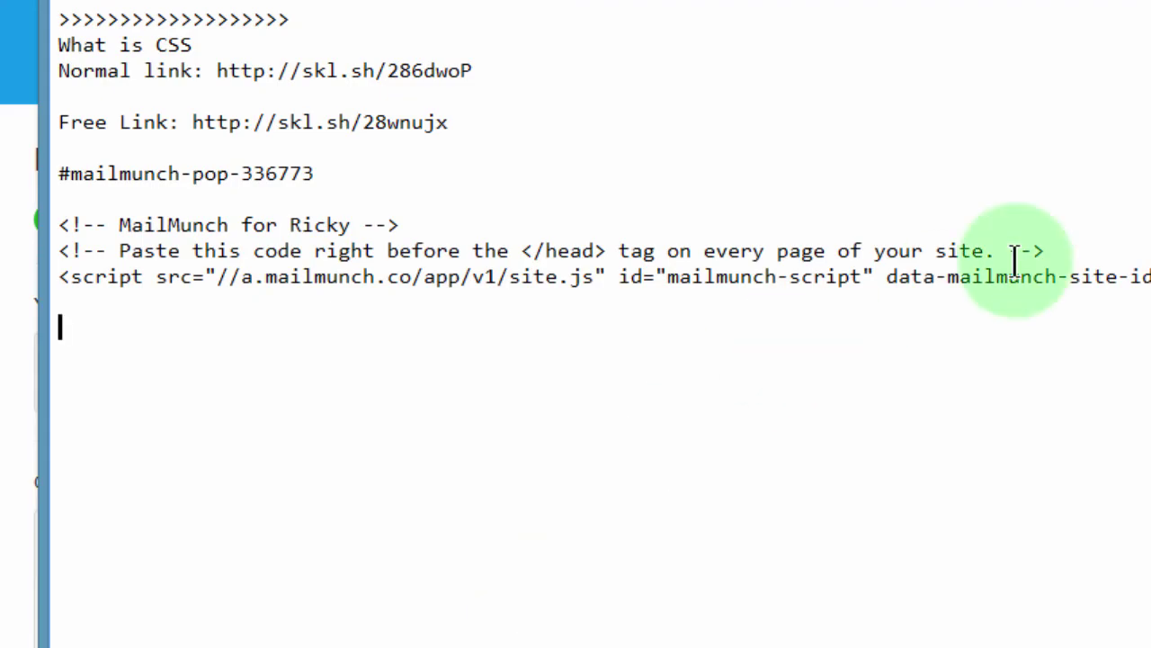
{"action": "key", "text": "ctrl+v"}
Switch to the WordPress dashboard and add a new page titled "Subscribe"
{"action": "key", "text": "alt+Tab"}
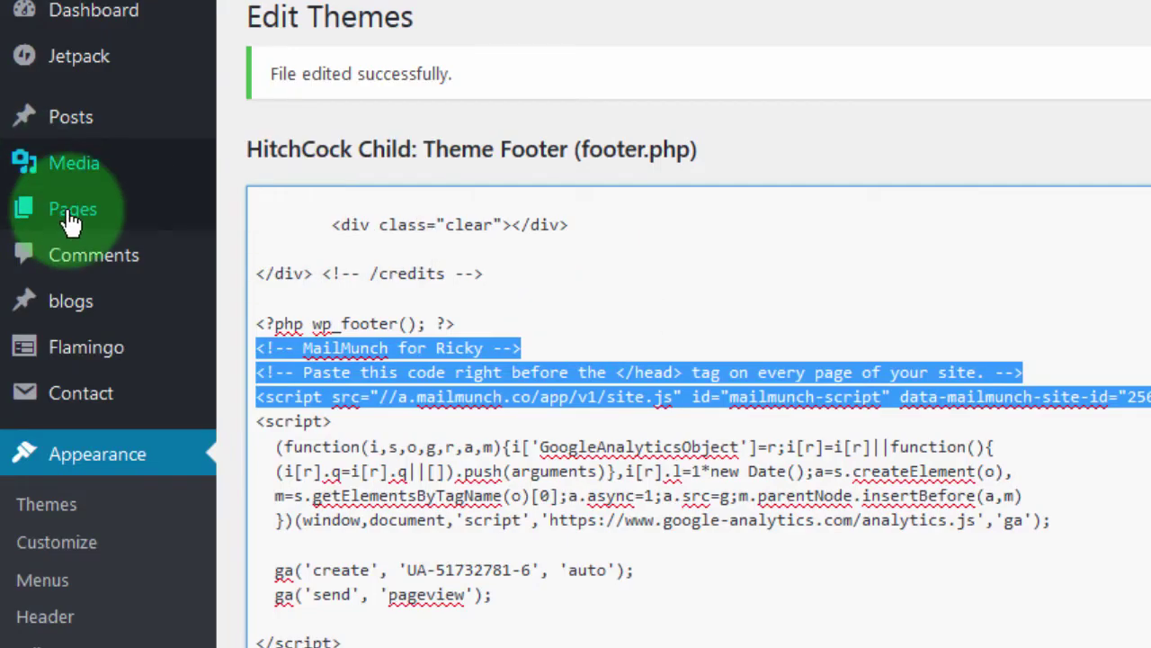
{"action": "mouse_move", "coordinate": [71, 221]}
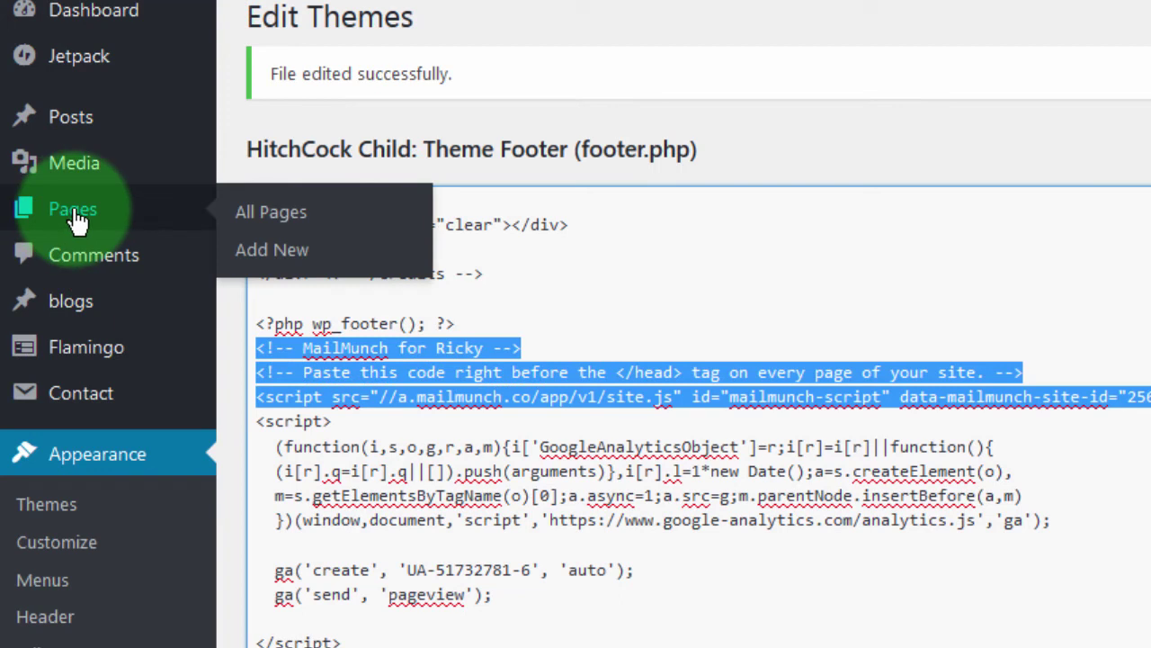
{"action": "left_click", "coordinate": [279, 250]}
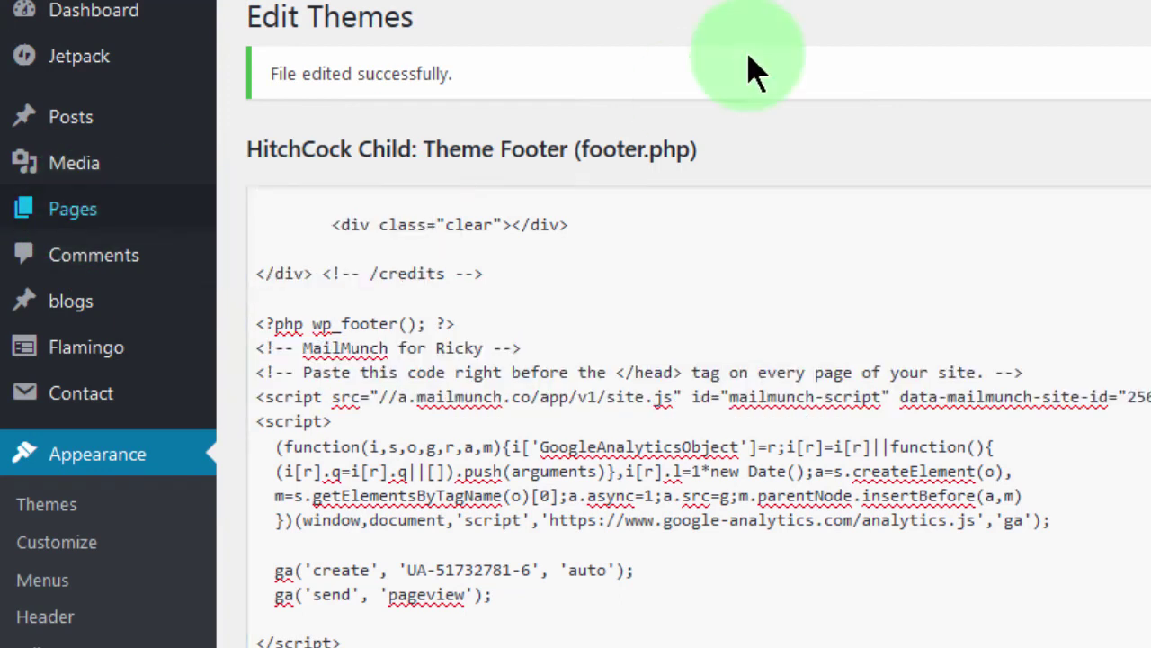
{"action": "left_click", "coordinate": [296, 76]}
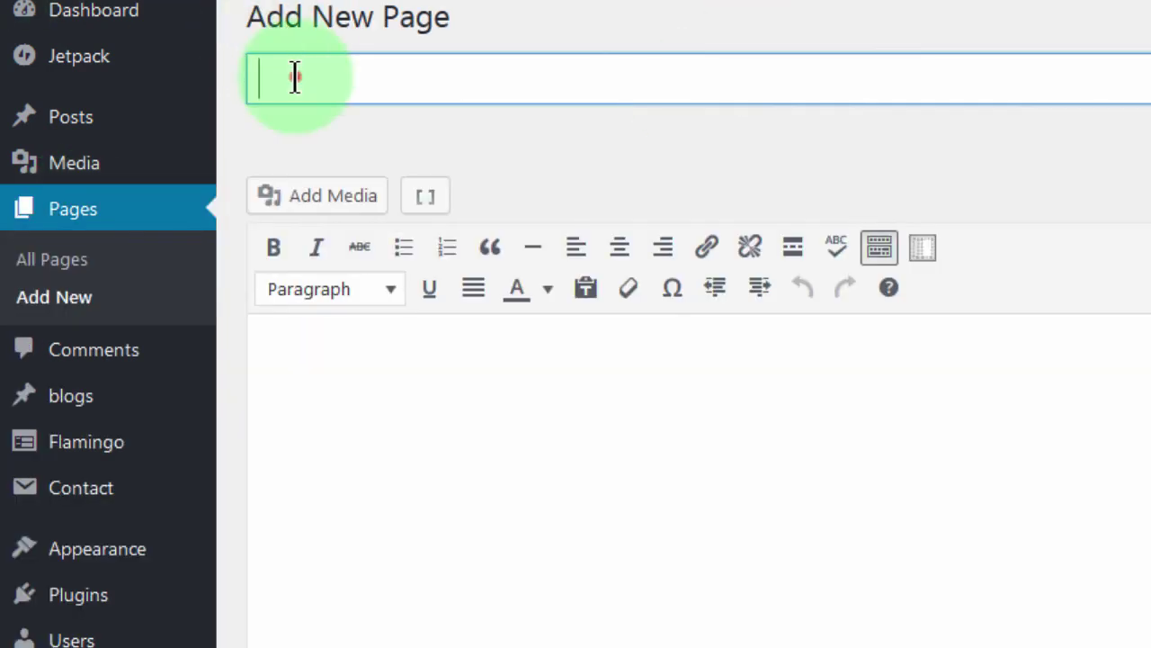
{"action": "type", "text": "Subscribe"}
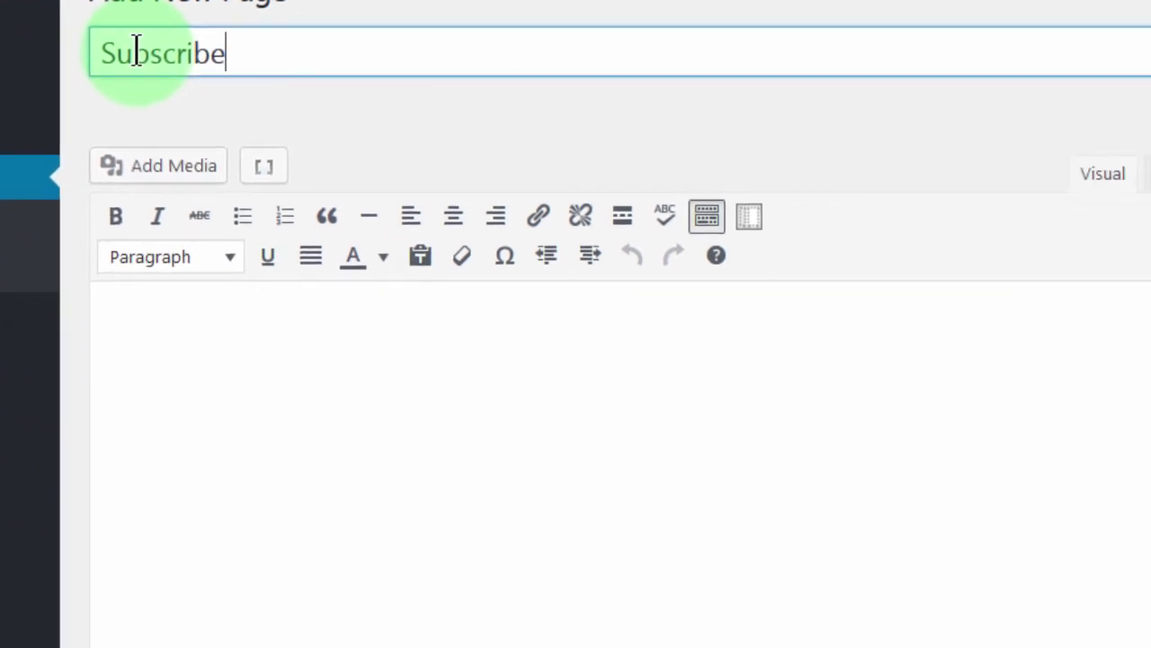
Paste the MailMunch form's div embed code into the Subscribe page's content as raw HTML and publish the page
{"action": "left_click", "coordinate": [1120, 349]}
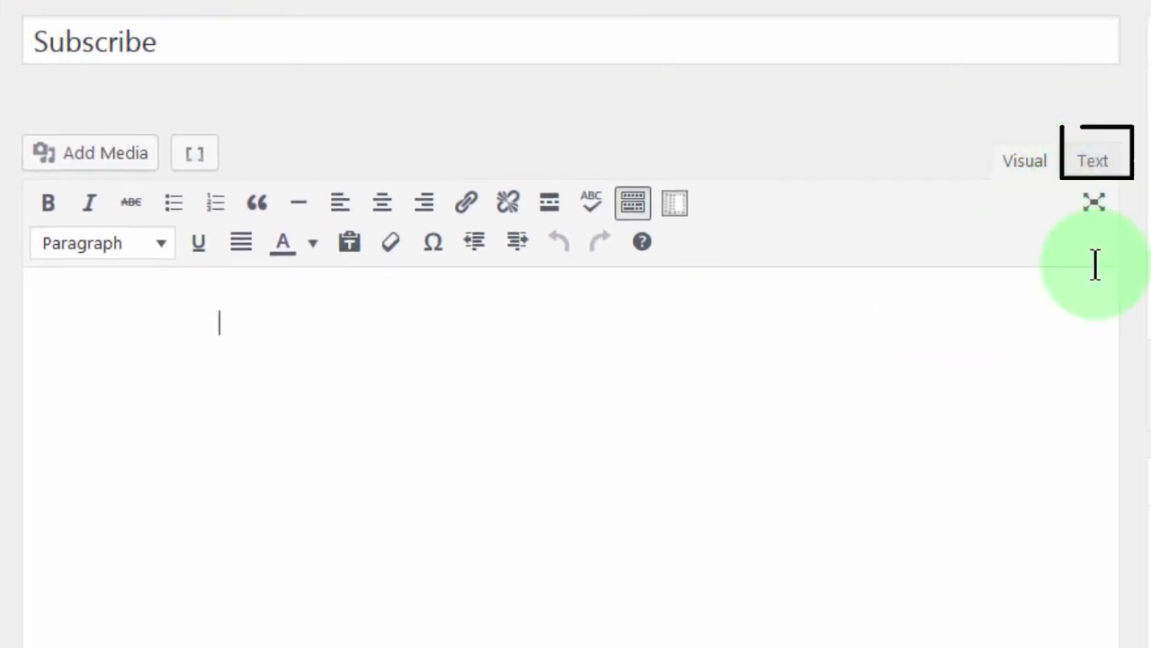
{"action": "left_click", "coordinate": [1092, 168]}
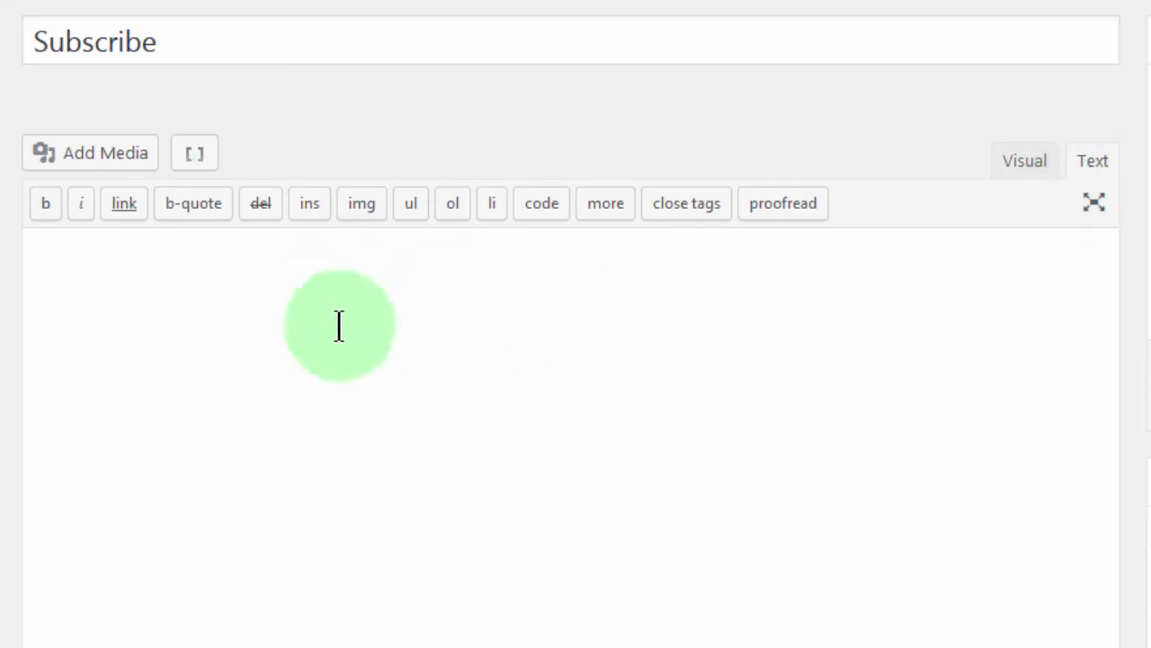
{"action": "left_click", "coordinate": [205, 286]}
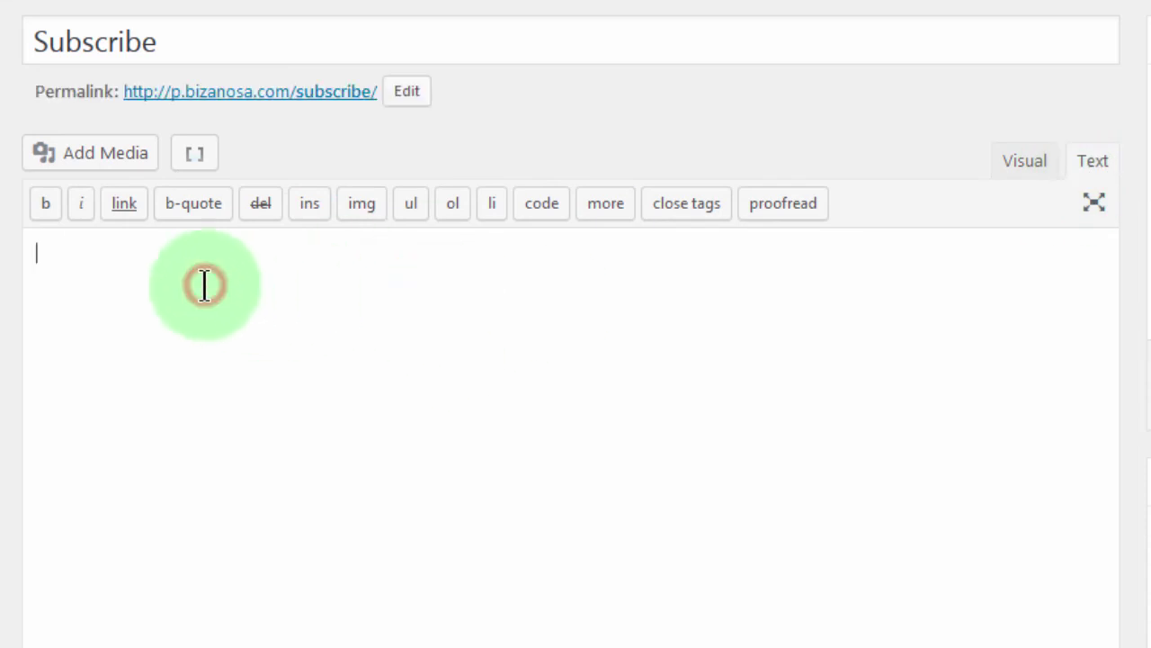
{"action": "key", "text": "ctrl+v"}
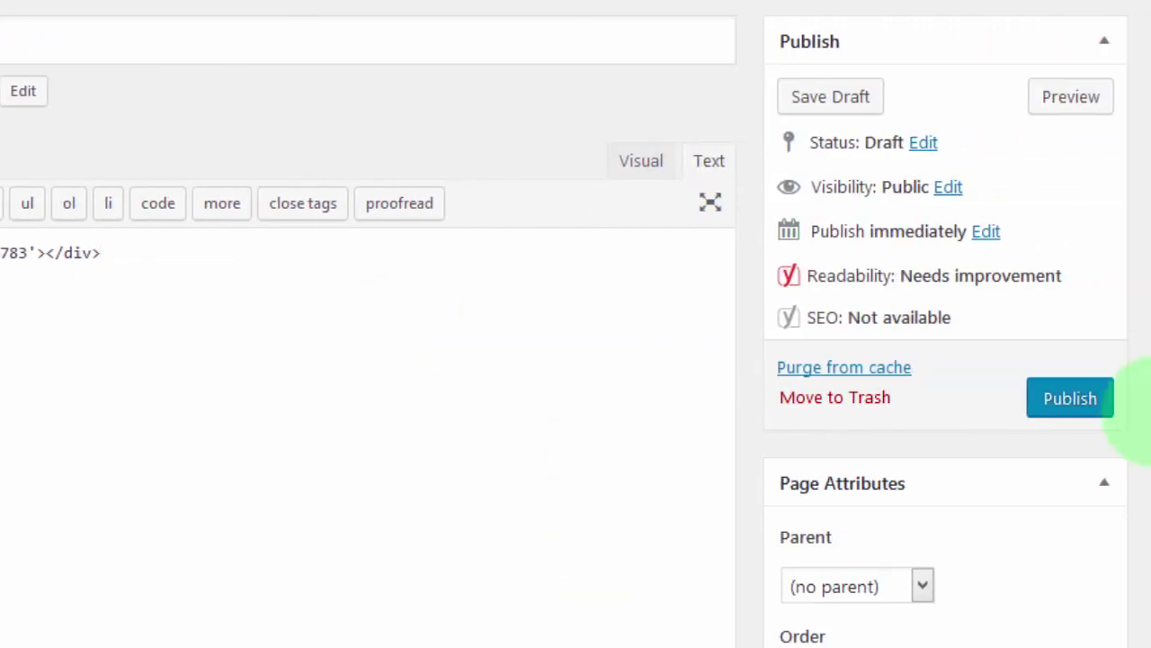
{"action": "left_click", "coordinate": [1076, 402]}
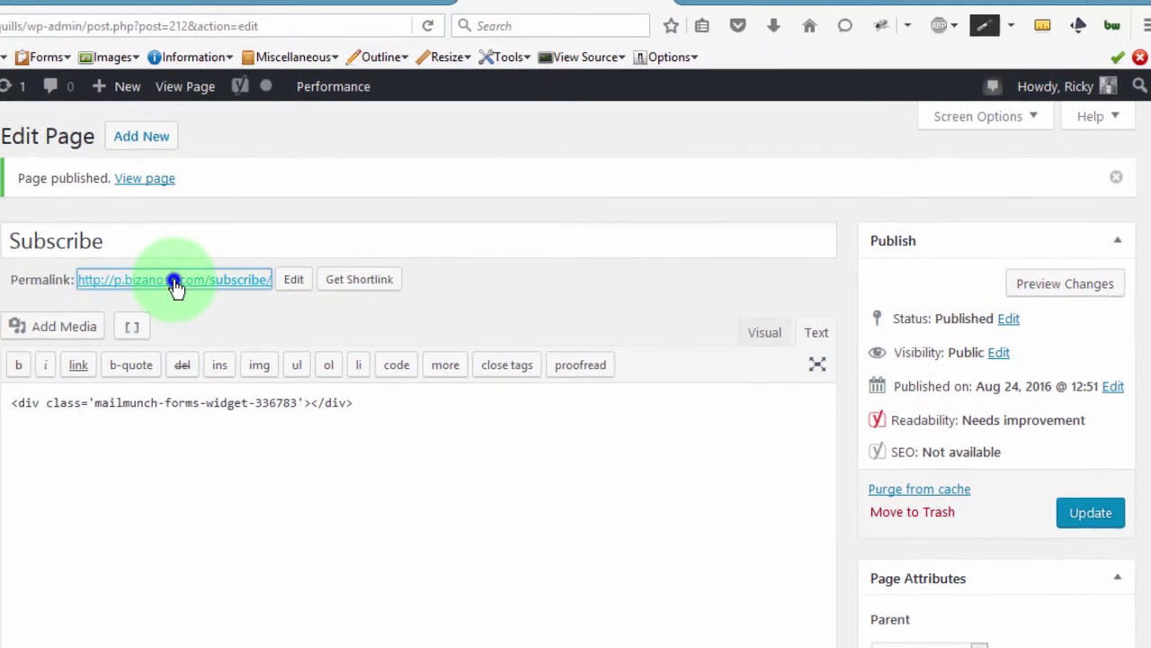
Open the published Subscribe page in a new browser tab and try the email field of the embedded opt-in form
{"action": "right_click", "coordinate": [11, 154]}
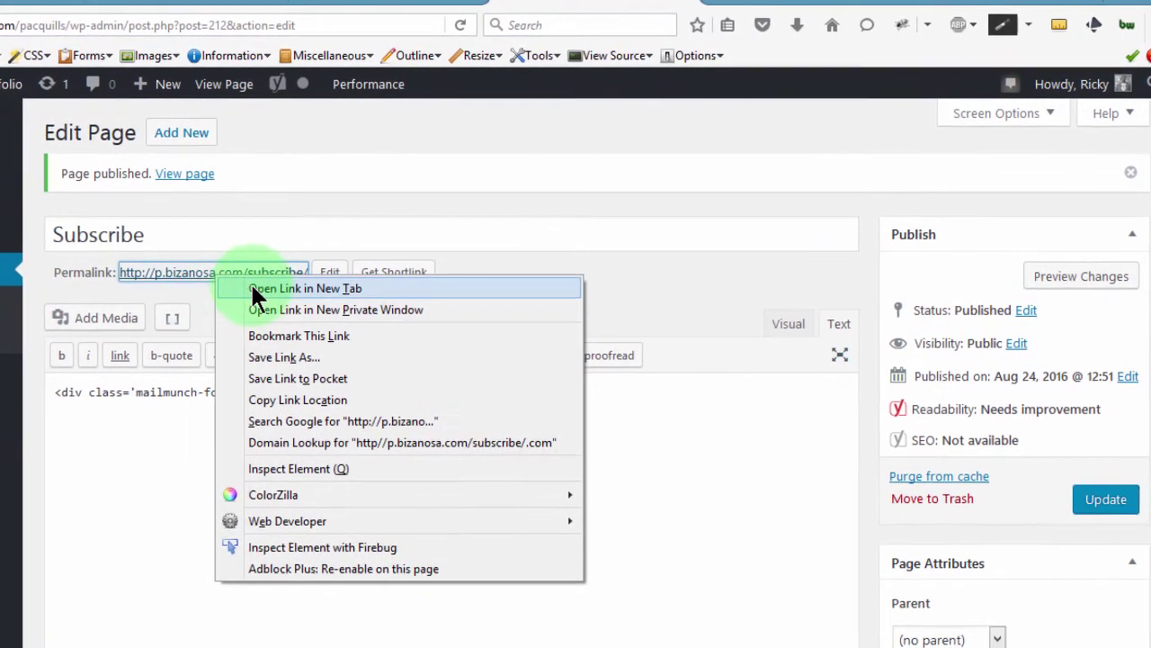
{"action": "left_click", "coordinate": [254, 289]}
{"action": "left_click", "coordinate": [657, 1]}
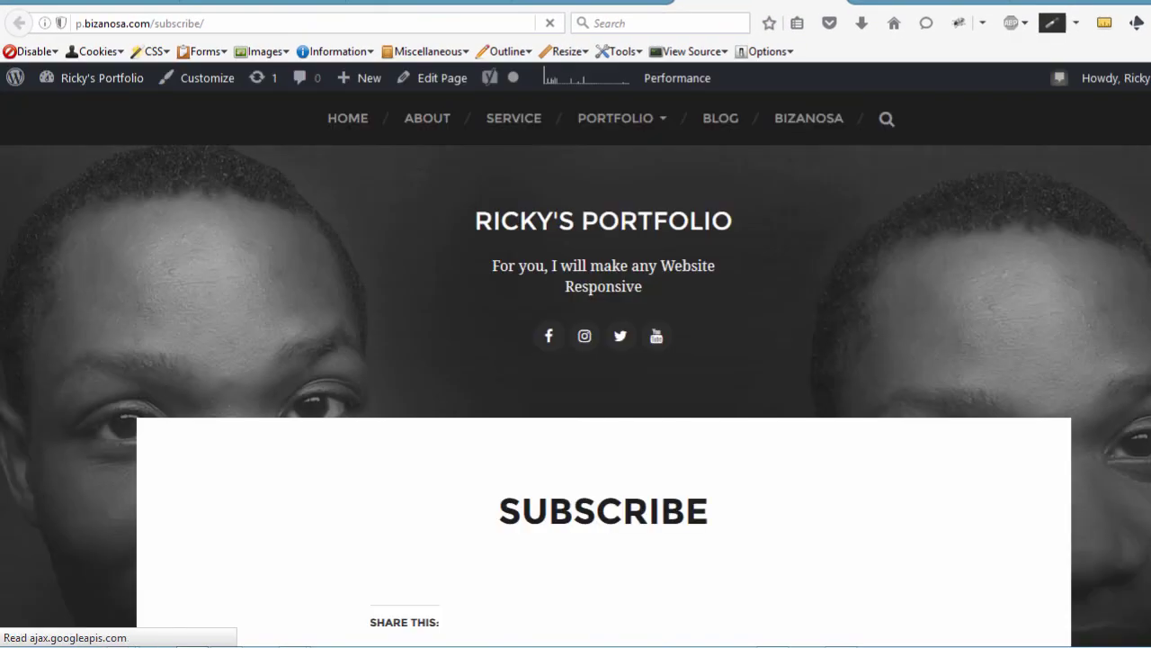
{"action": "scroll", "coordinate": [576, 360], "scroll_direction": "down", "scroll_amount": 5}
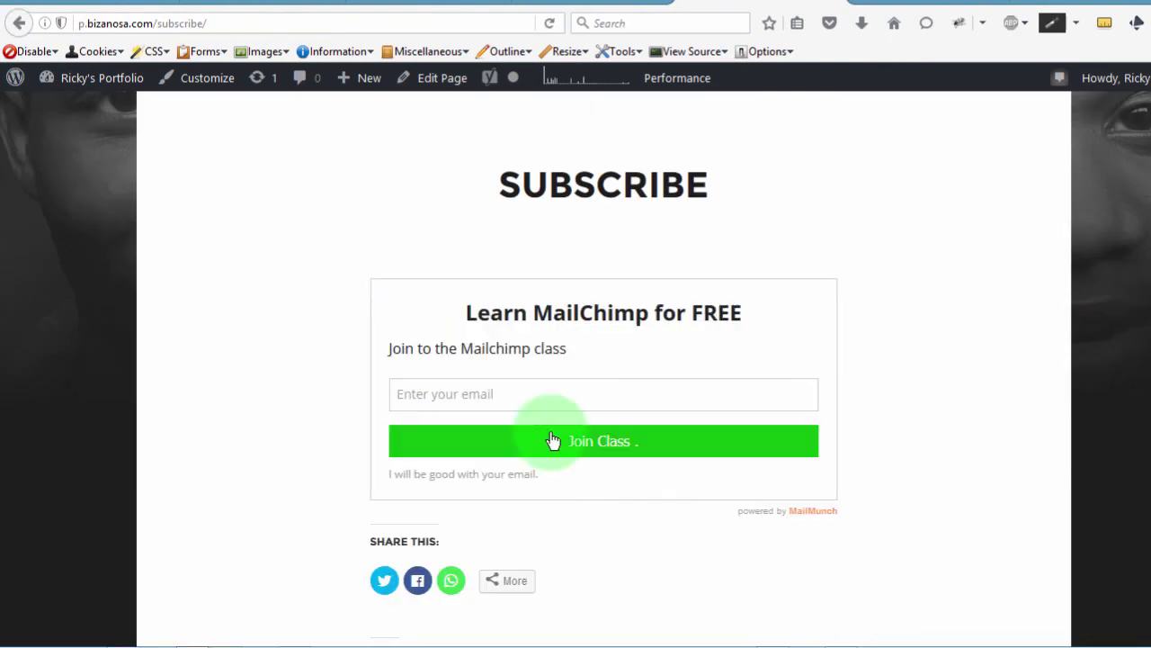
{"action": "left_click", "coordinate": [457, 384]}
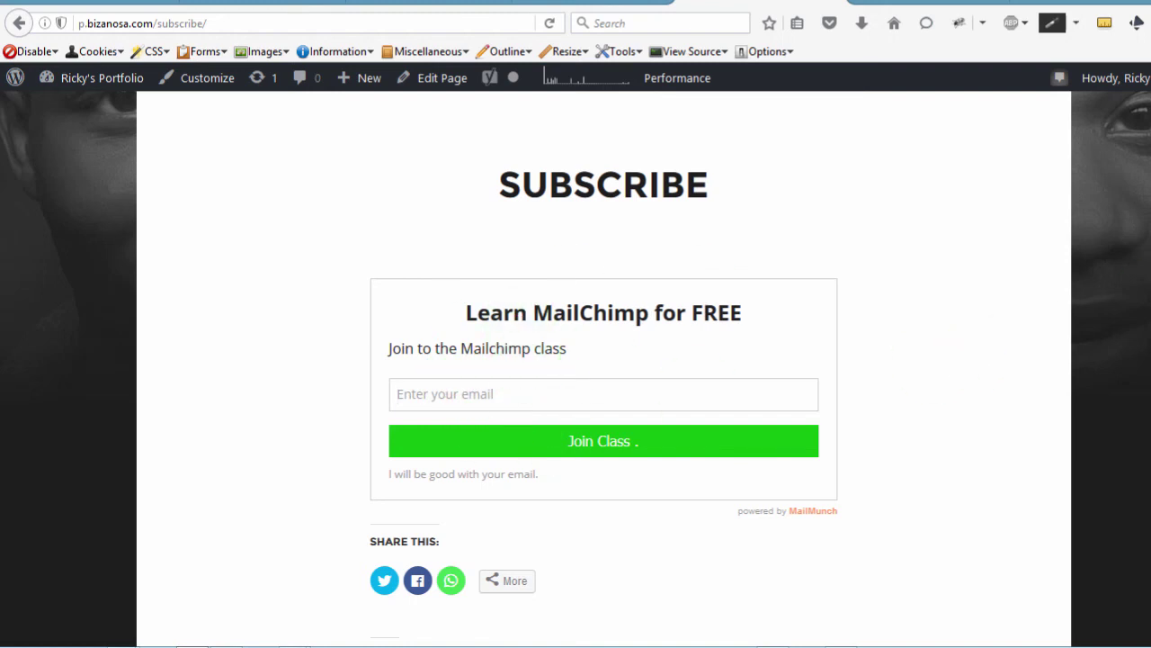
Examine how the embedded opt-in form sits on the live Subscribe page, from the site header down to the footer
{"action": "scroll", "coordinate": [603, 360], "scroll_direction": "down", "scroll_amount": 5}
{"action": "scroll", "coordinate": [603, 360], "scroll_direction": "up", "scroll_amount": 7}
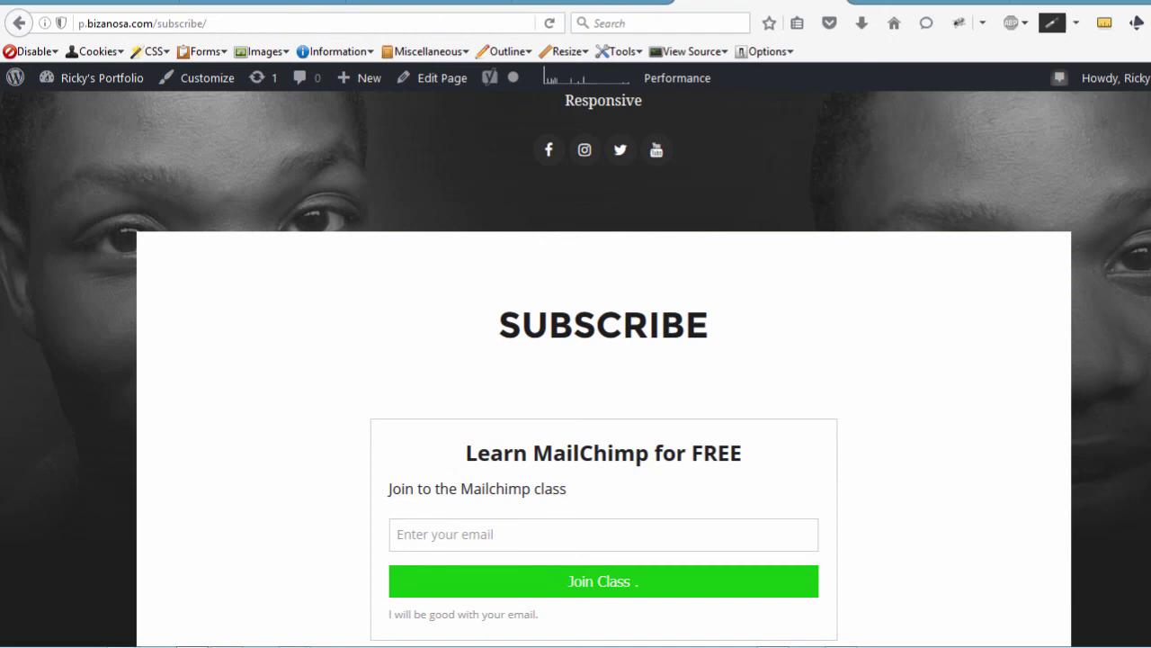
{"action": "scroll", "coordinate": [603, 360], "scroll_direction": "down", "scroll_amount": 2}
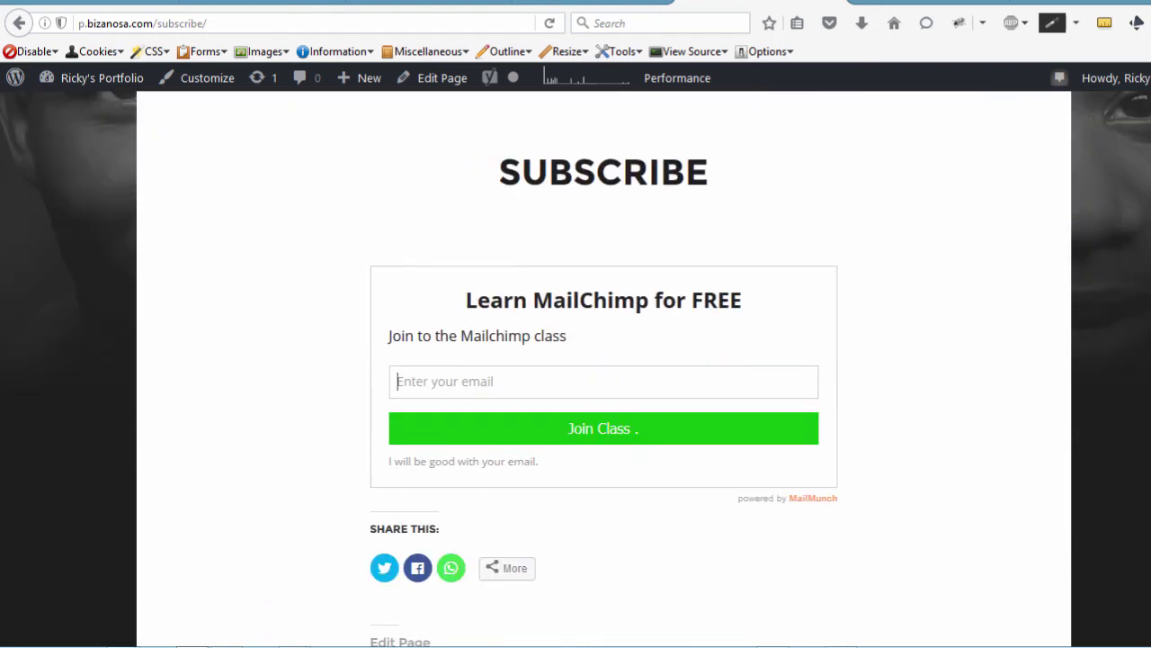
{"action": "scroll", "coordinate": [576, 369], "scroll_direction": "up", "scroll_amount": 4}
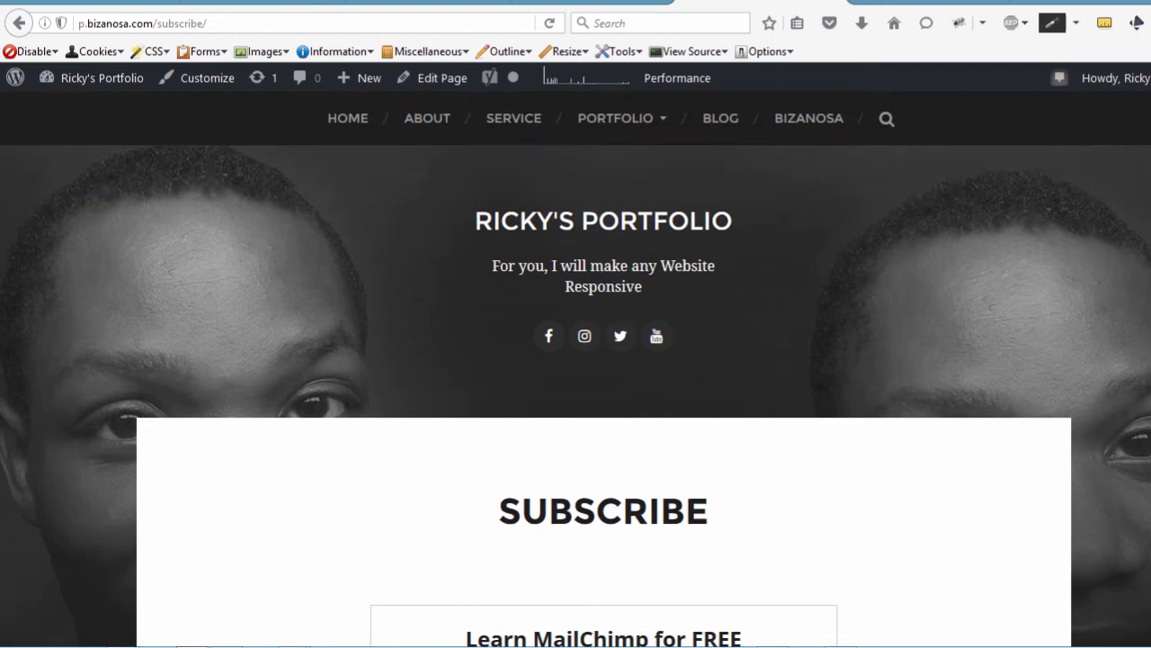
{"action": "scroll", "coordinate": [576, 368], "scroll_direction": "down", "scroll_amount": 6}
{"action": "scroll", "coordinate": [575, 368], "scroll_direction": "up", "scroll_amount": 3}
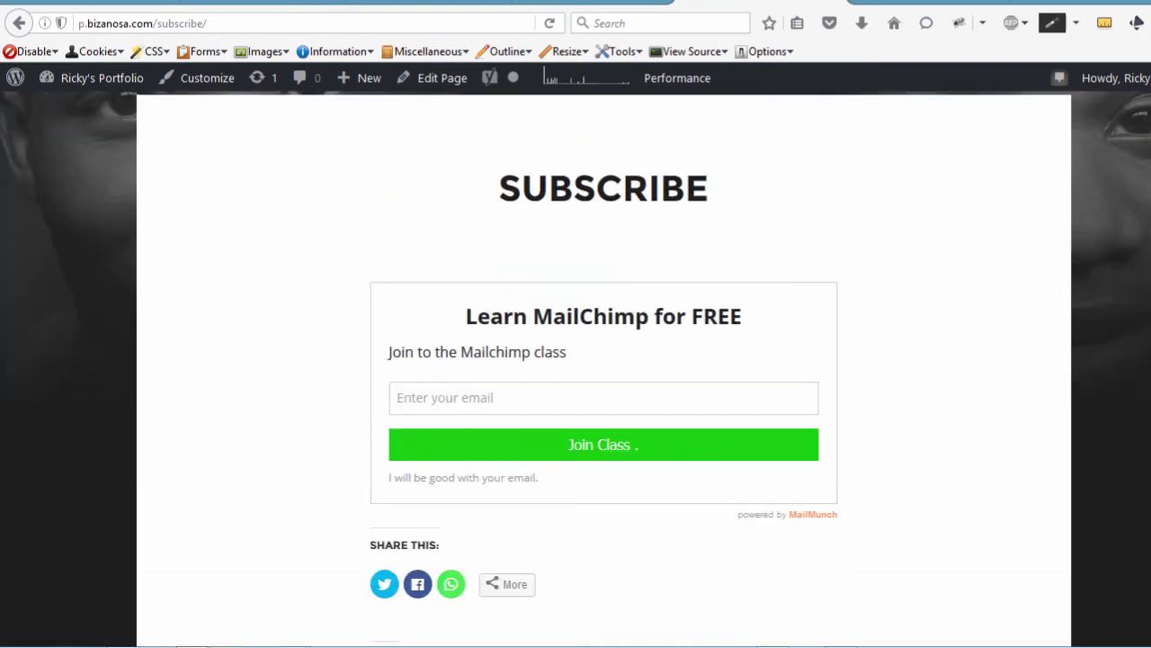
{"action": "scroll", "coordinate": [576, 369], "scroll_direction": "down", "scroll_amount": 3}
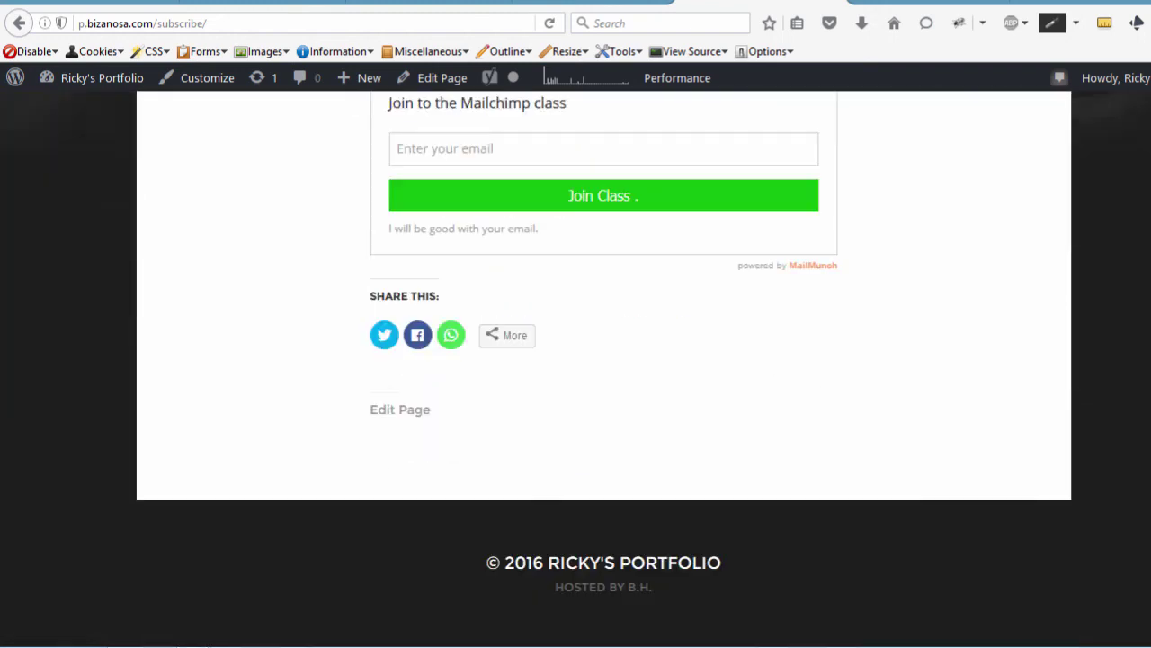
{"action": "scroll", "coordinate": [576, 369], "scroll_direction": "up", "scroll_amount": 5}
{"action": "scroll", "coordinate": [575, 368], "scroll_direction": "up", "scroll_amount": 2}
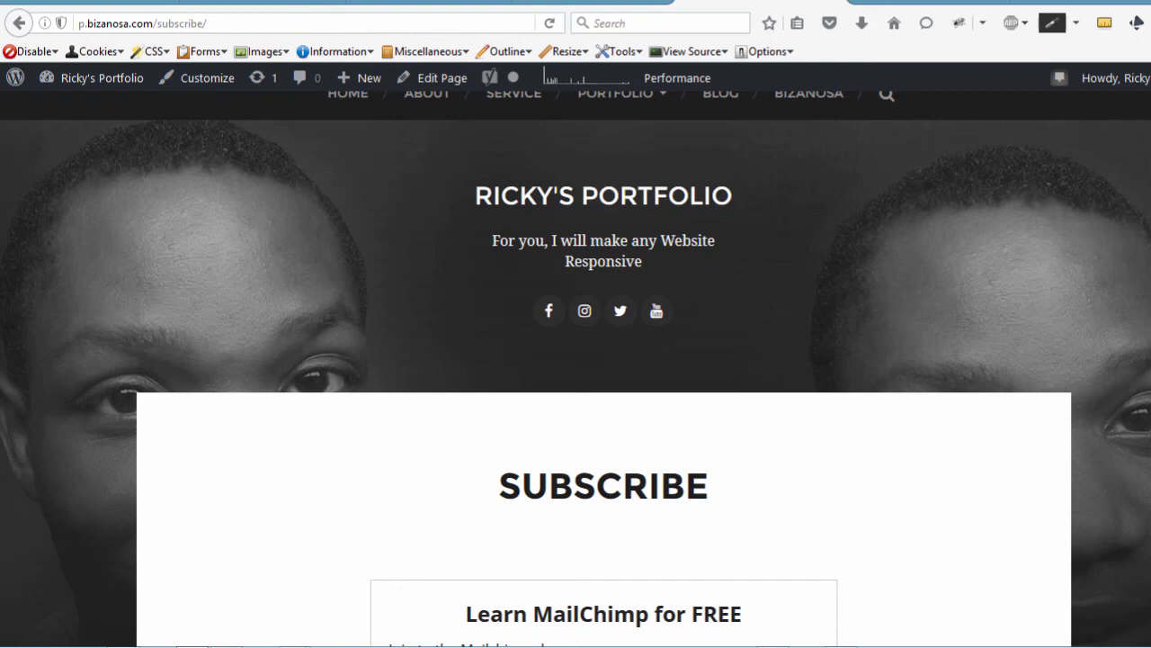
{"action": "scroll", "coordinate": [576, 369], "scroll_direction": "down", "scroll_amount": 4}
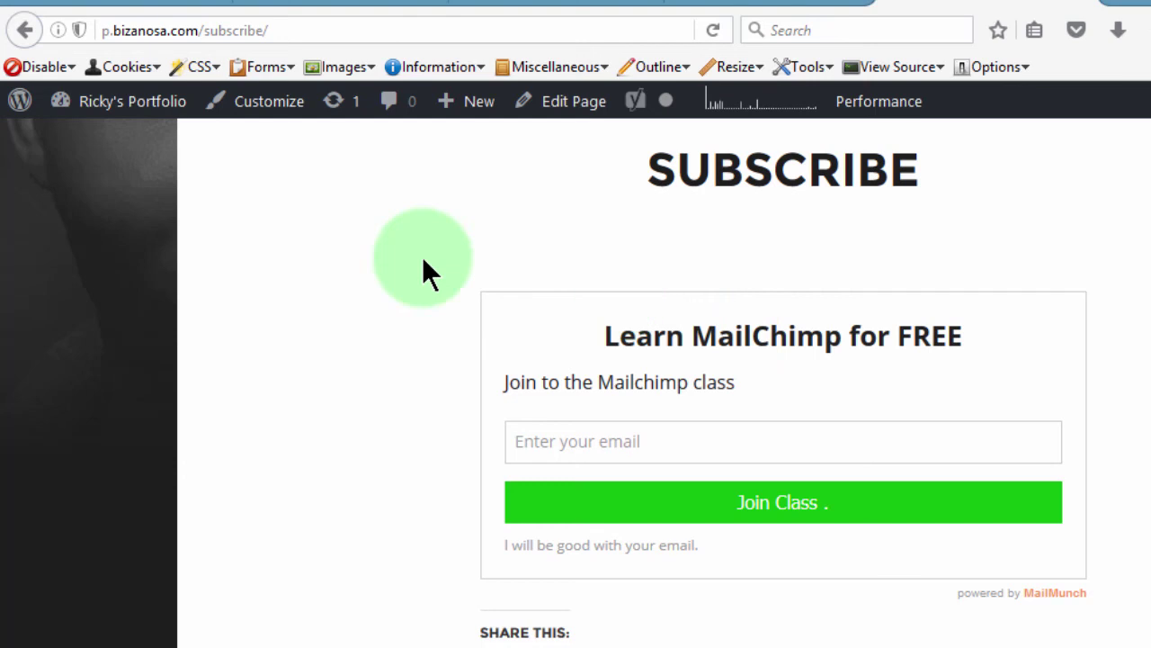
Highlight the Subscribe page's web address, and return to MailMunch's publish page to review the embed code and premium plans
{"action": "left_click", "coordinate": [273, 31]}
{"action": "left_click_drag", "start_coordinate": [274, 31], "coordinate": [21, 26]}
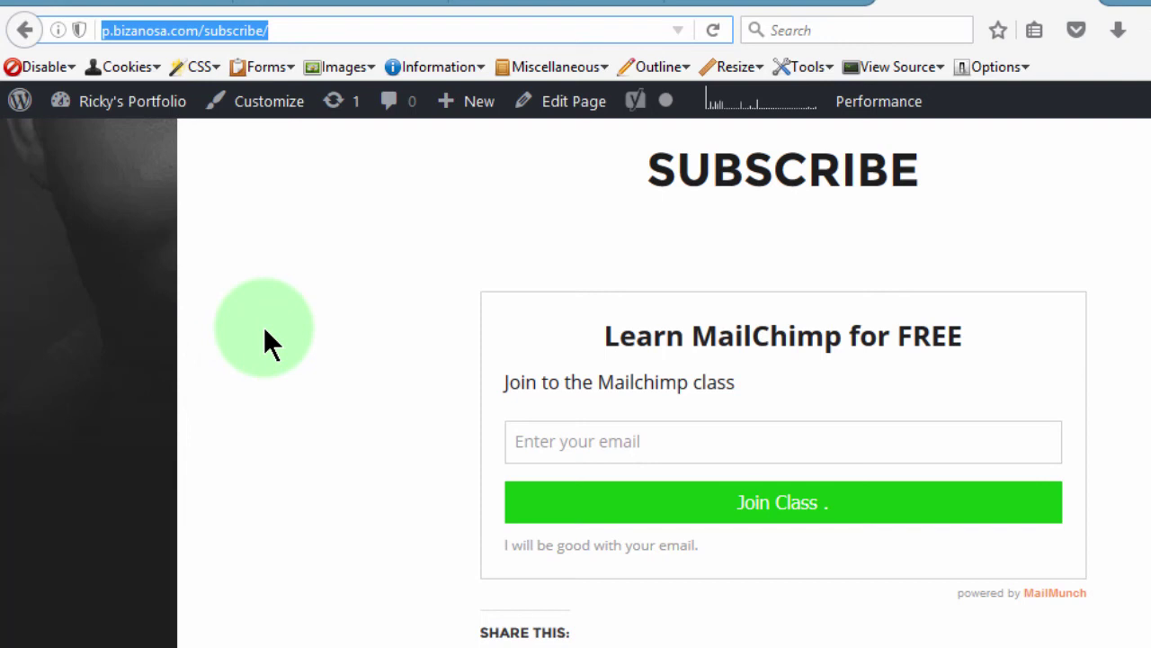
{"action": "left_click", "coordinate": [131, 6]}
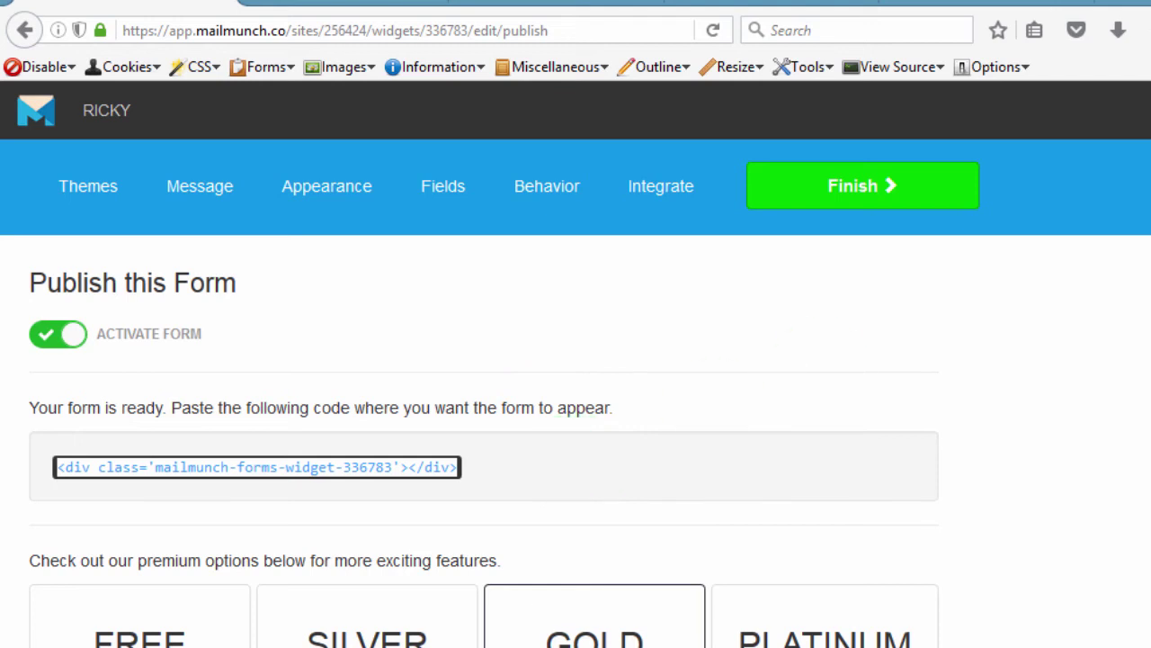
{"action": "scroll", "coordinate": [576, 405], "scroll_direction": "down", "scroll_amount": 3}
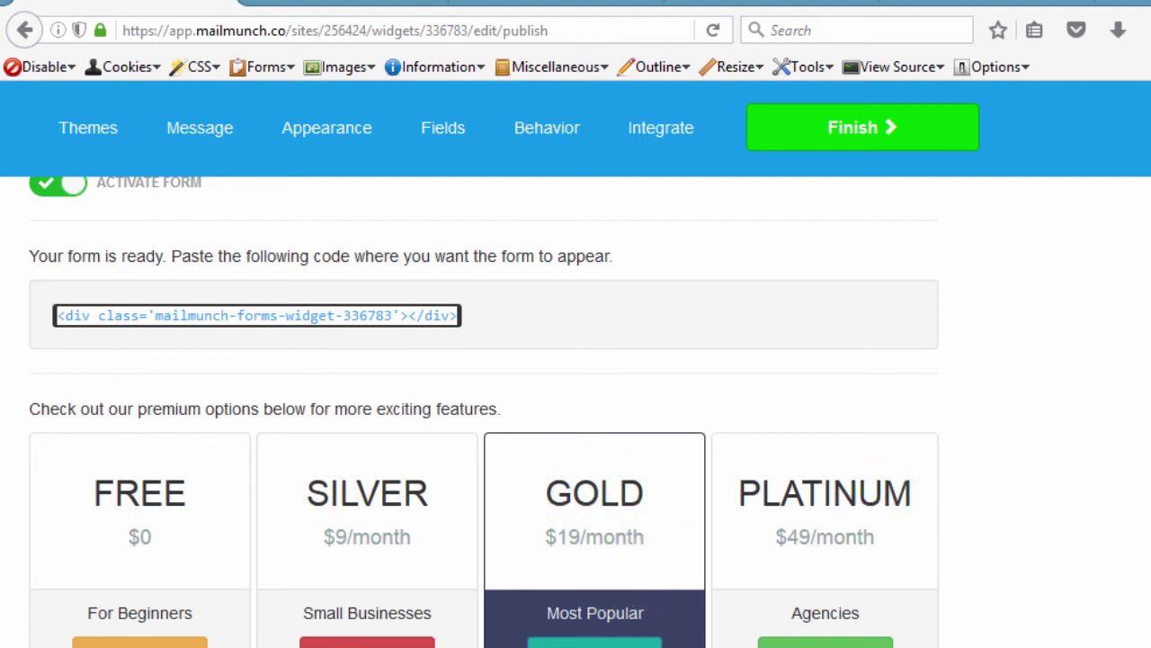
{"action": "scroll", "coordinate": [1142, 270], "scroll_direction": "up", "scroll_amount": 3}
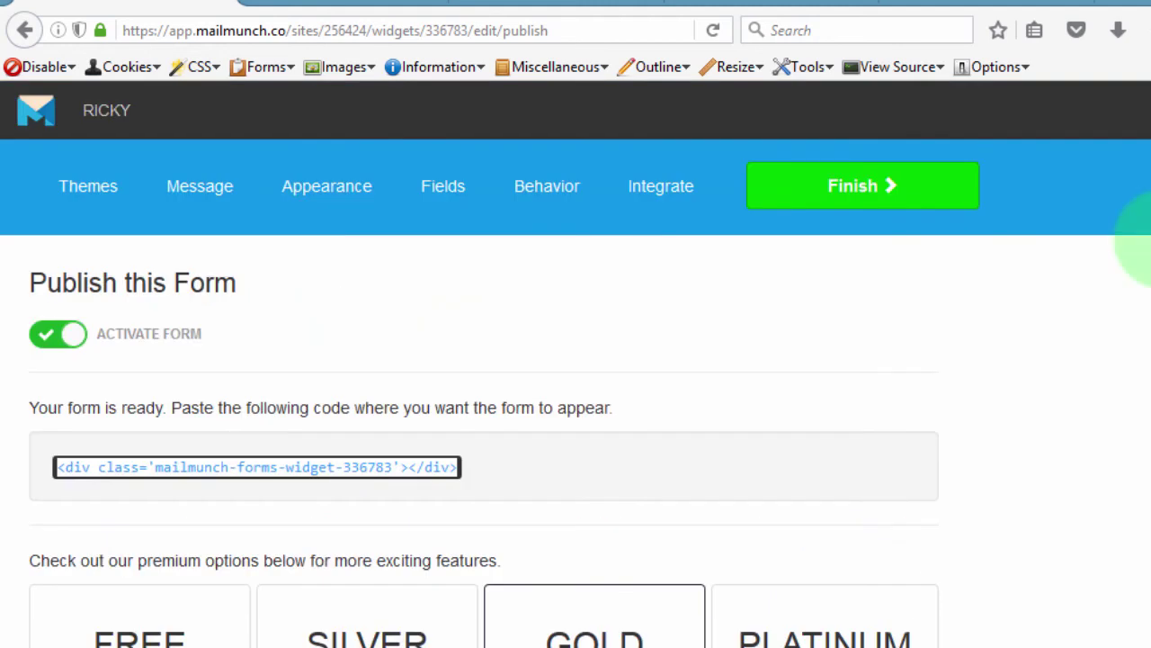